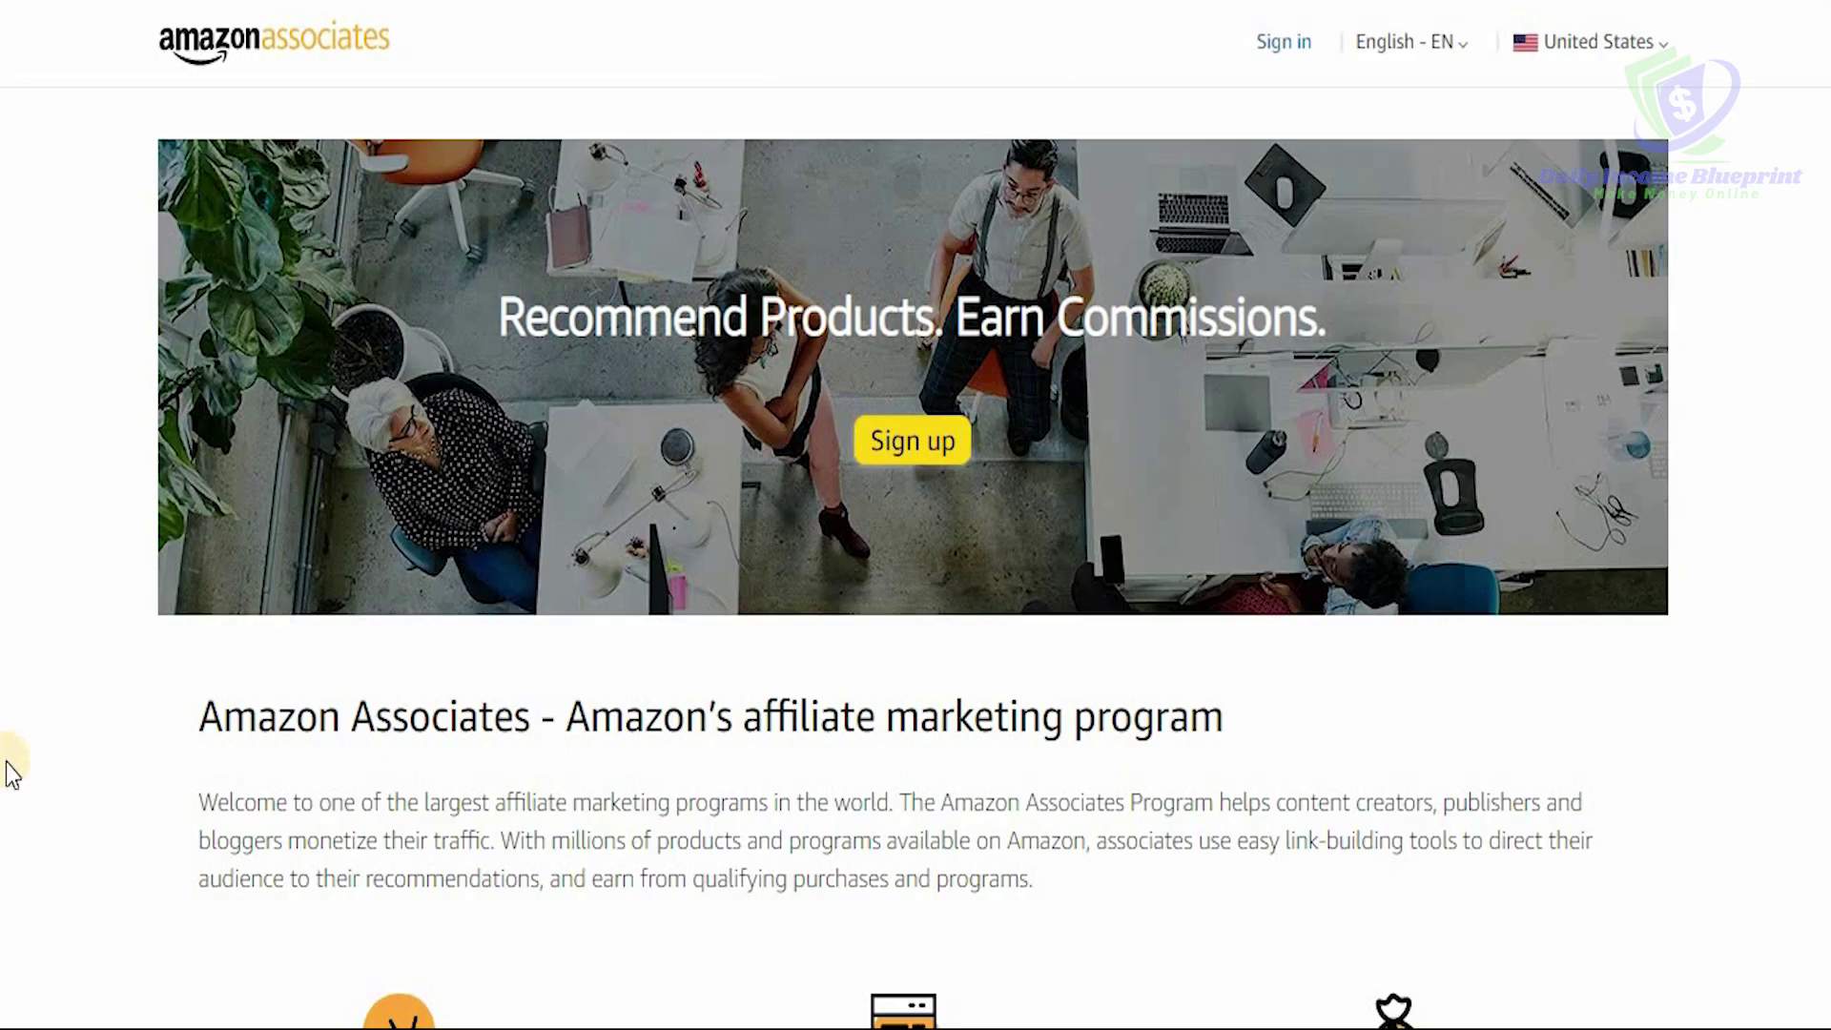
pyautogui.scroll(-3, 12, 772)
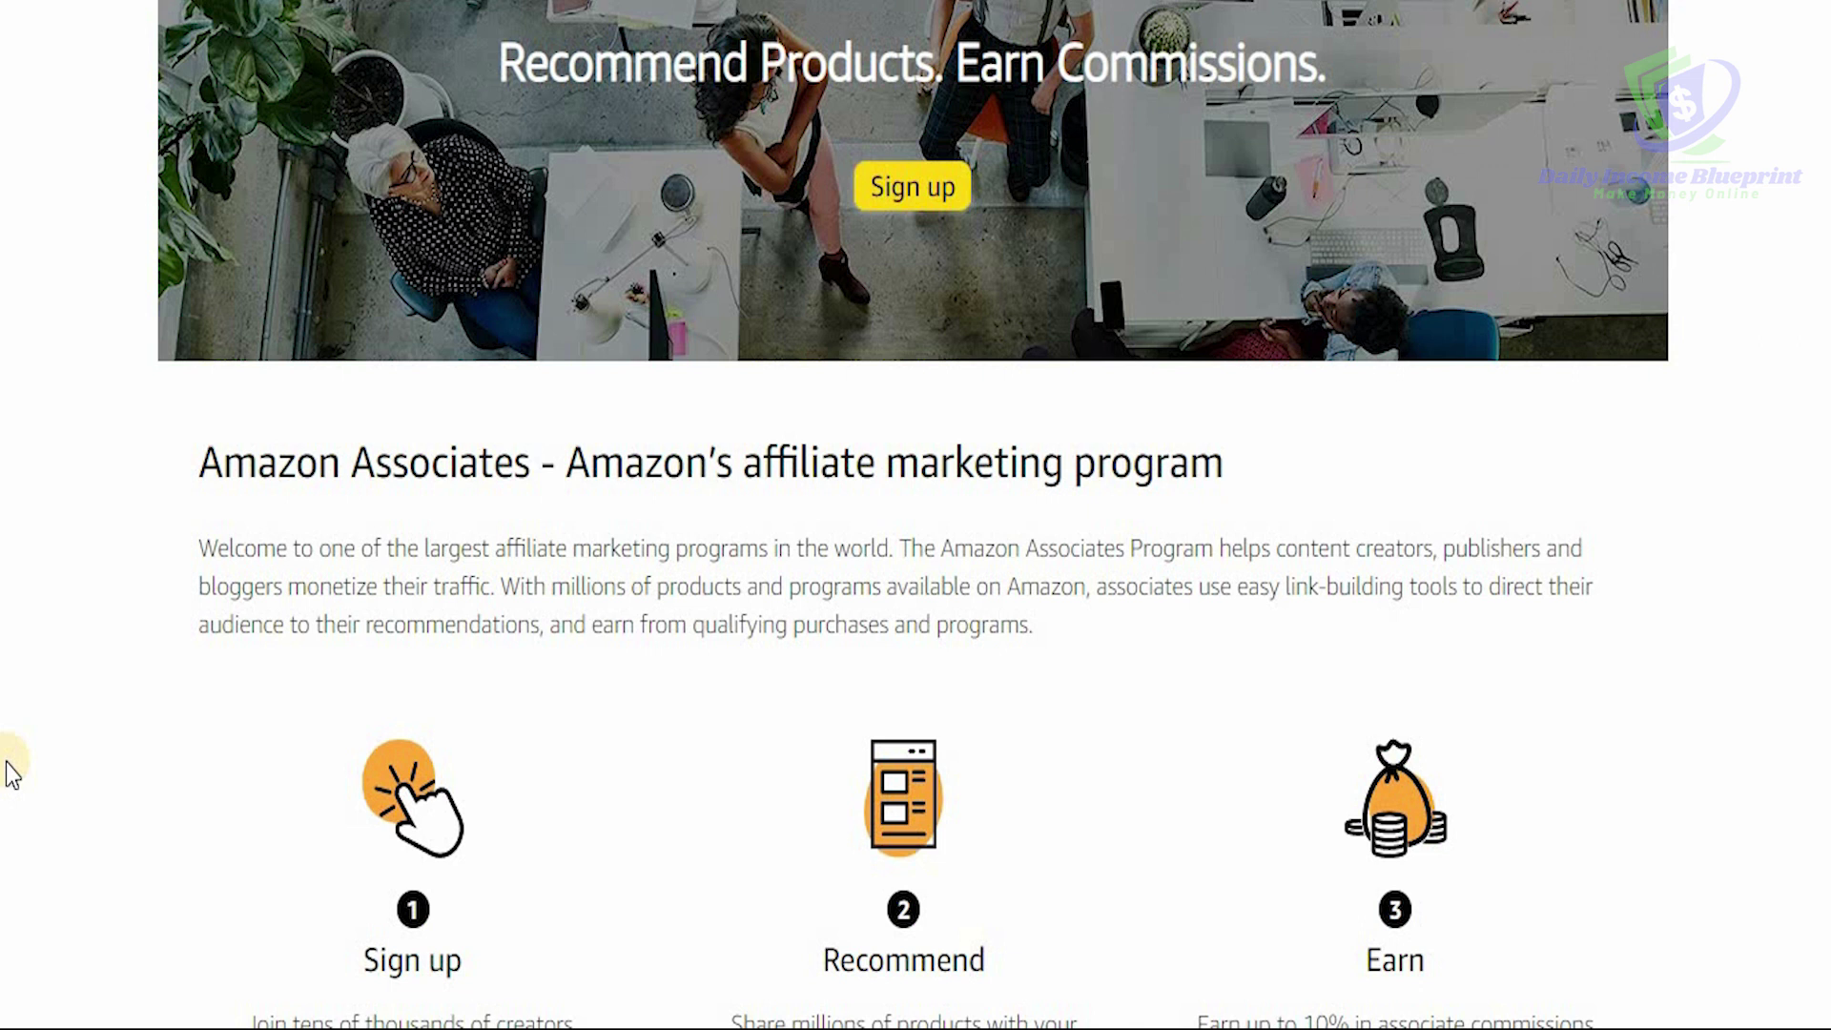
pyautogui.scroll(-1, 11, 773)
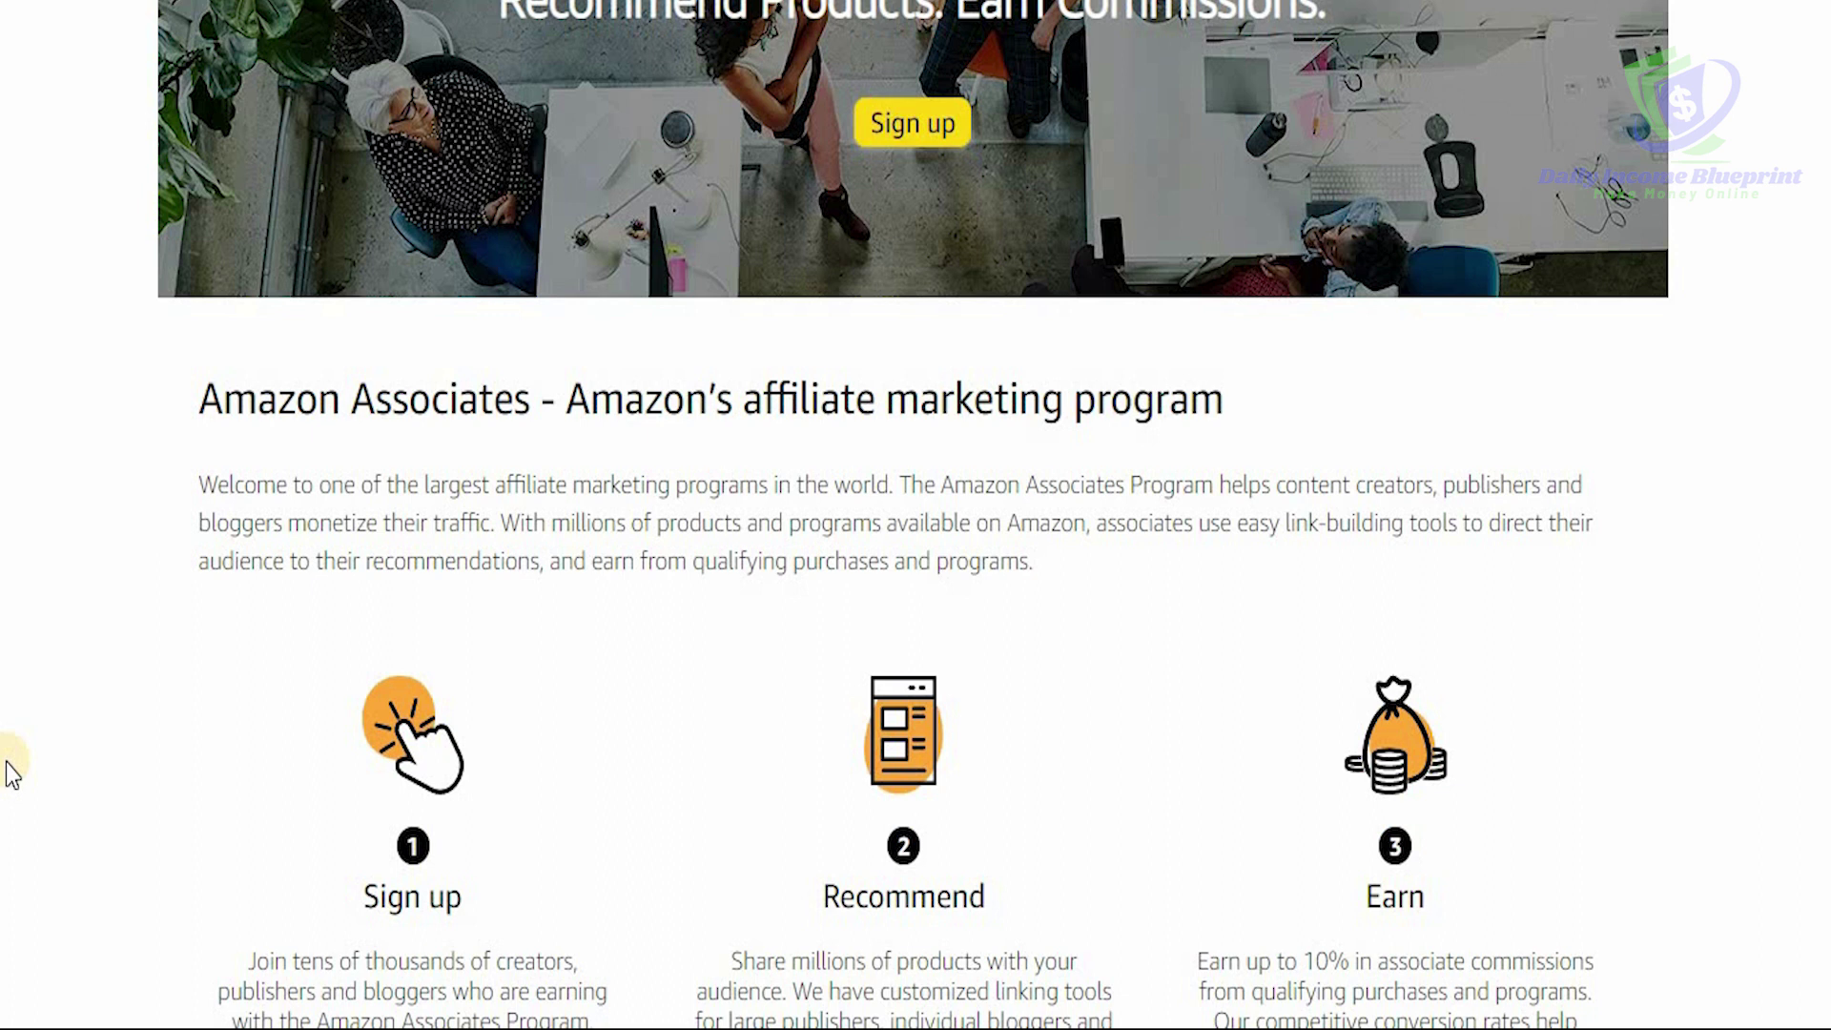
pyautogui.scroll(-3, 6, 763)
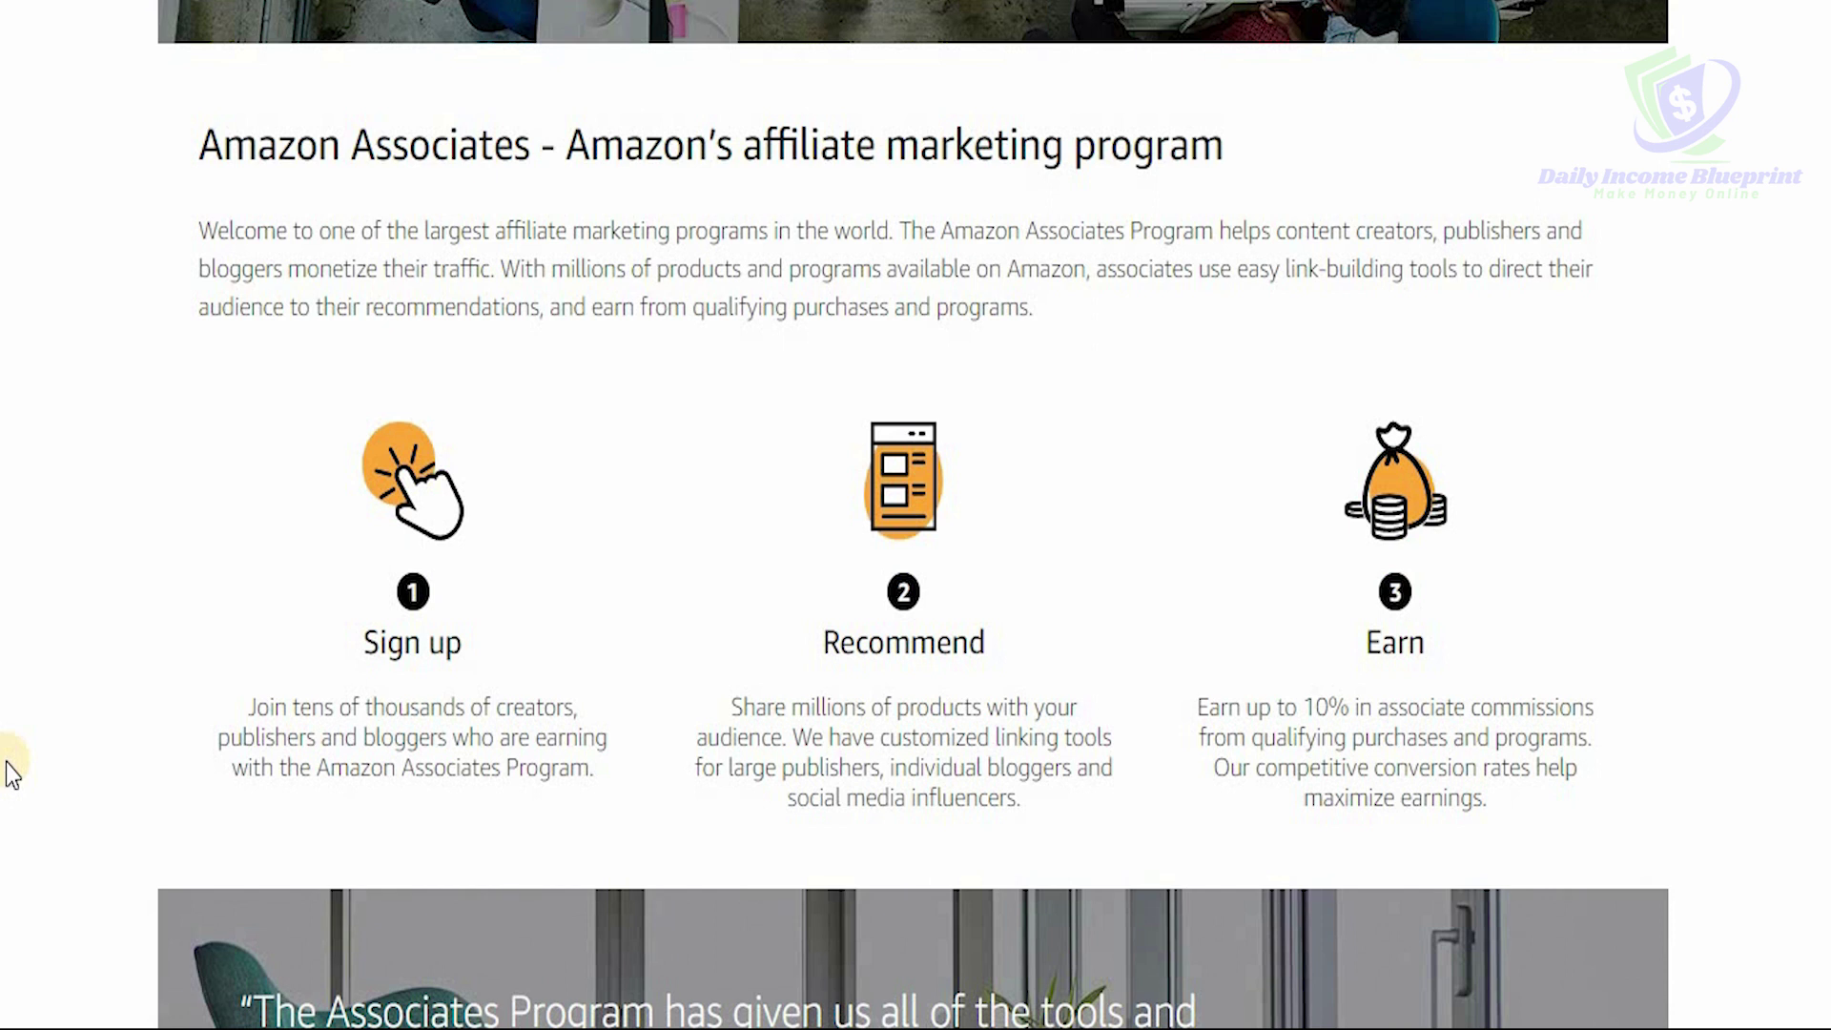
pyautogui.scroll(-8, 6, 763)
# - Scroll down through the Amazon Associates FAQ page
pyautogui.scroll(-6, 6, 763)
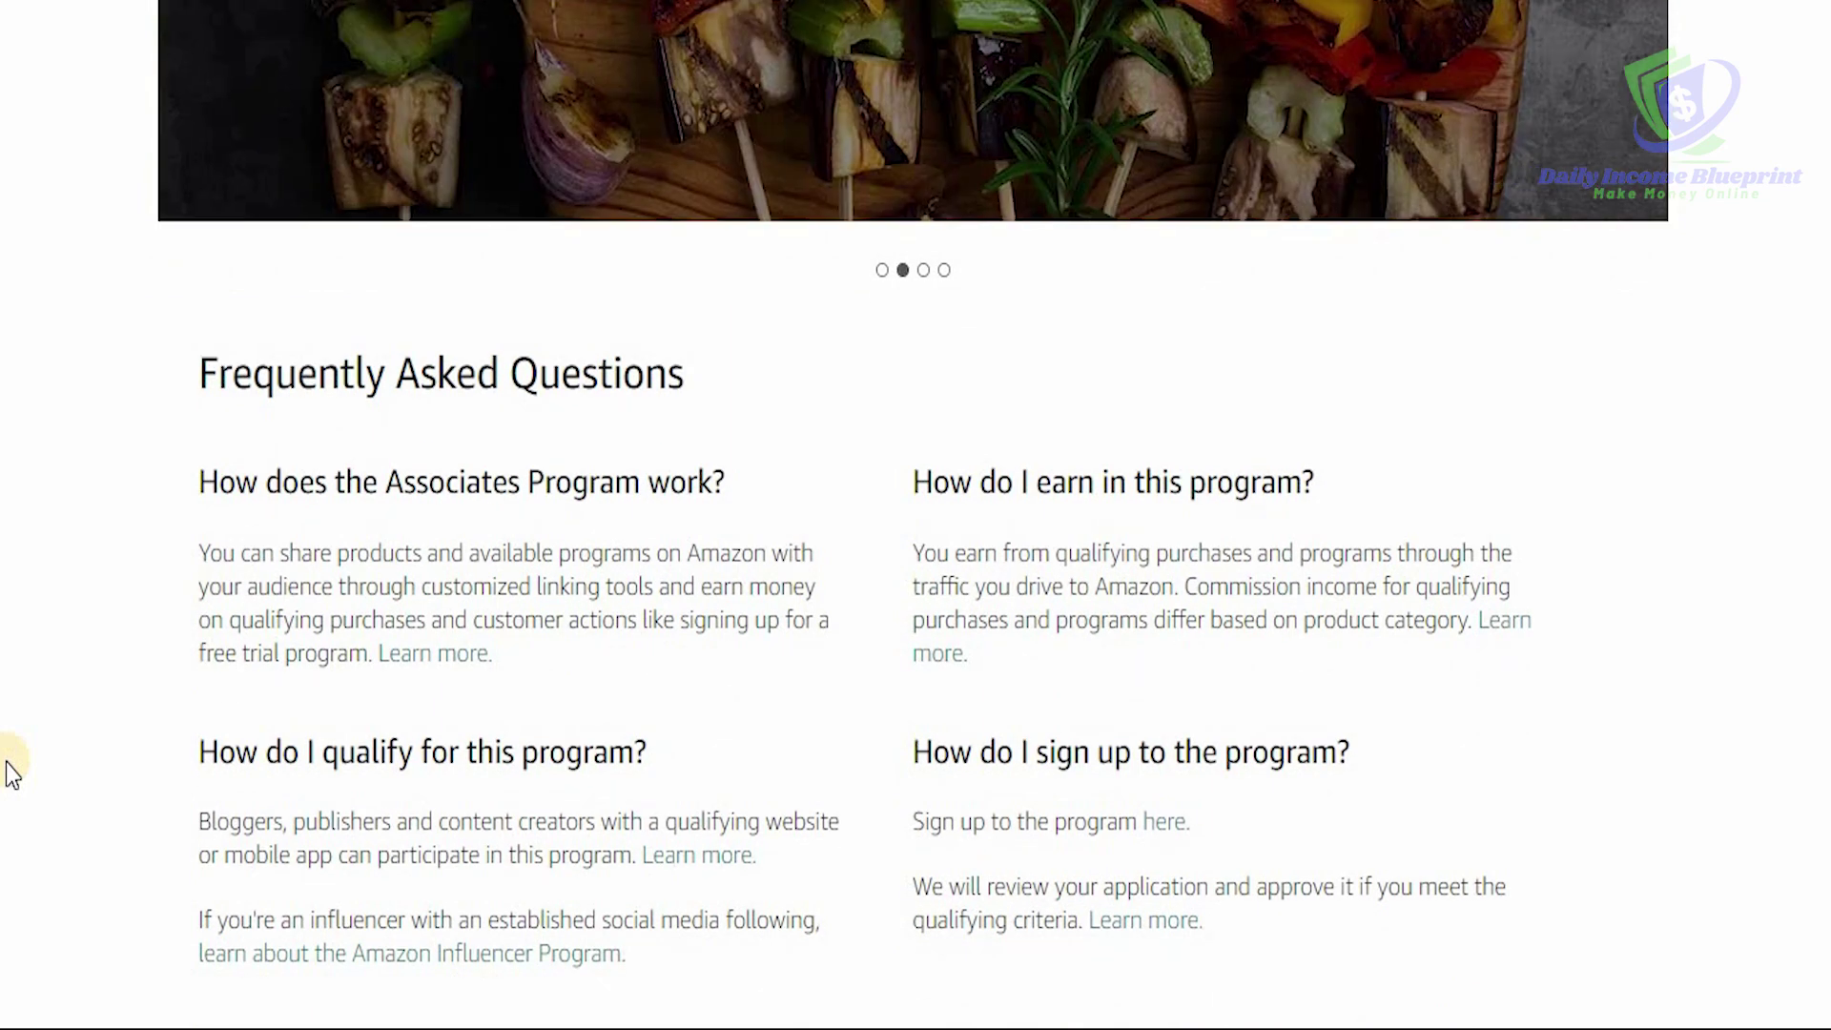
pyautogui.scroll(-1, 6, 763)
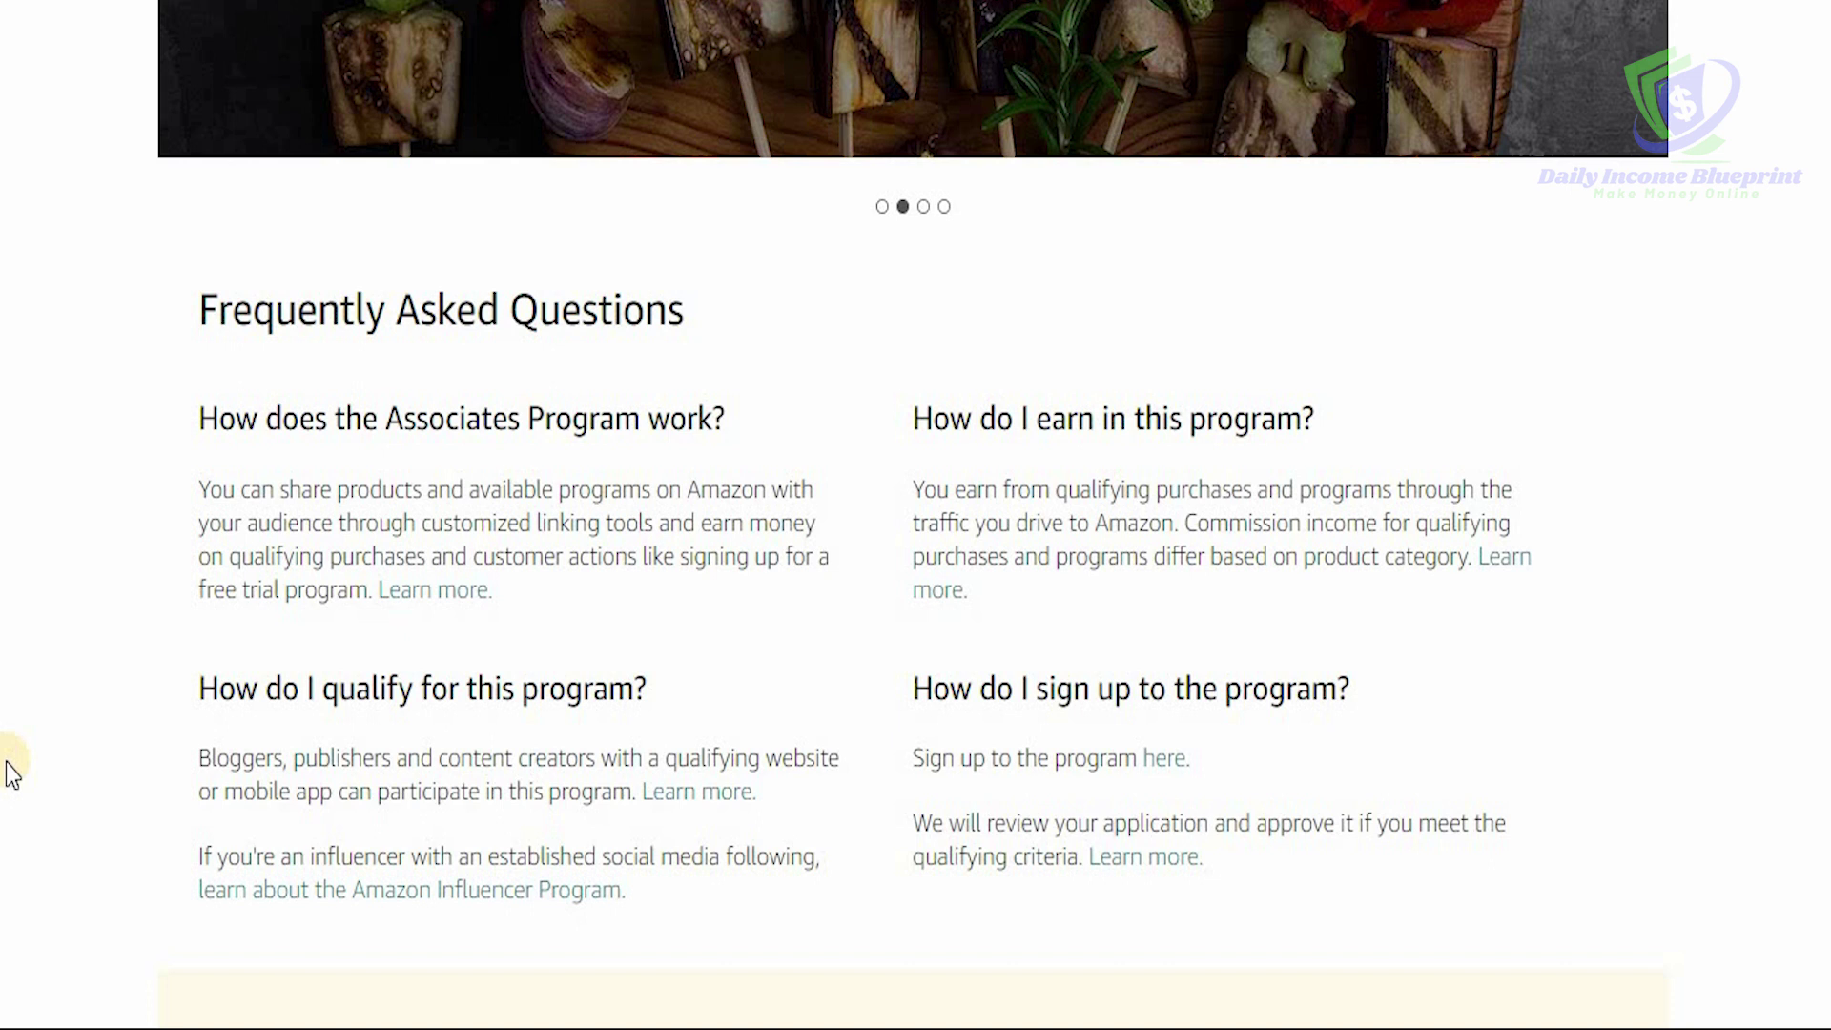
pyautogui.scroll(-2, 6, 763)
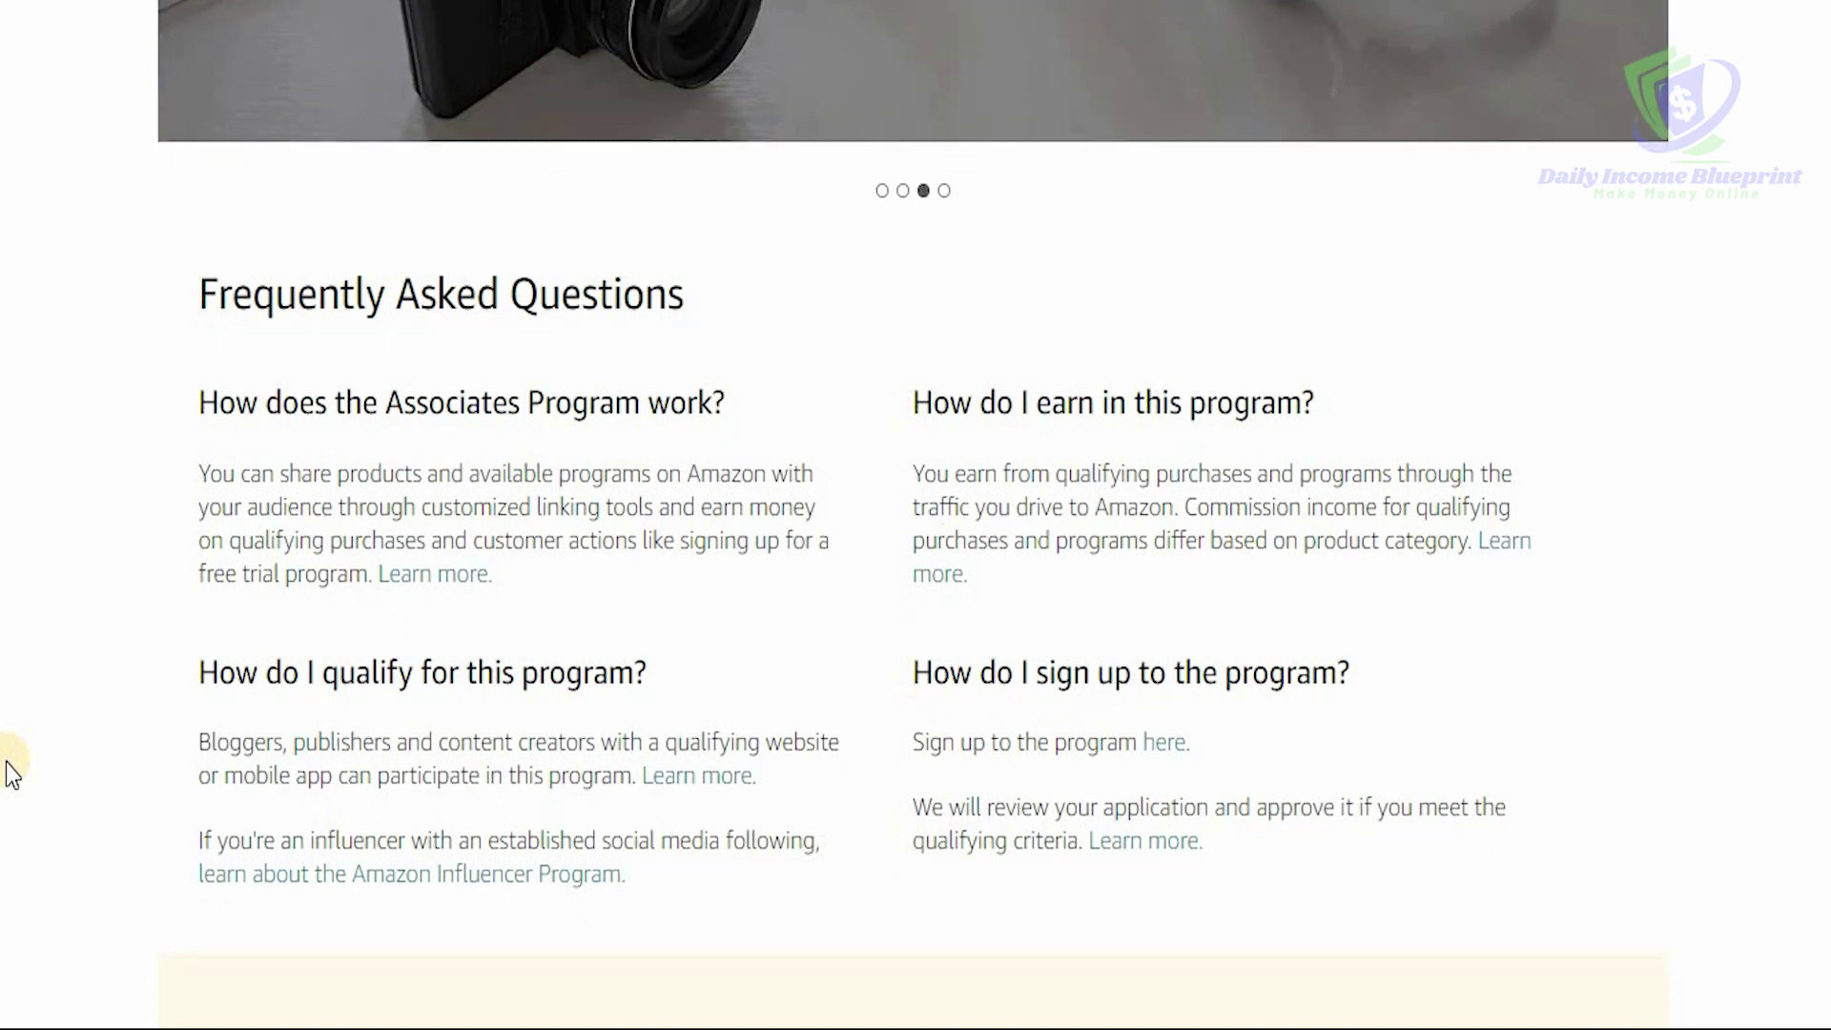
pyautogui.scroll(-1, 6, 763)
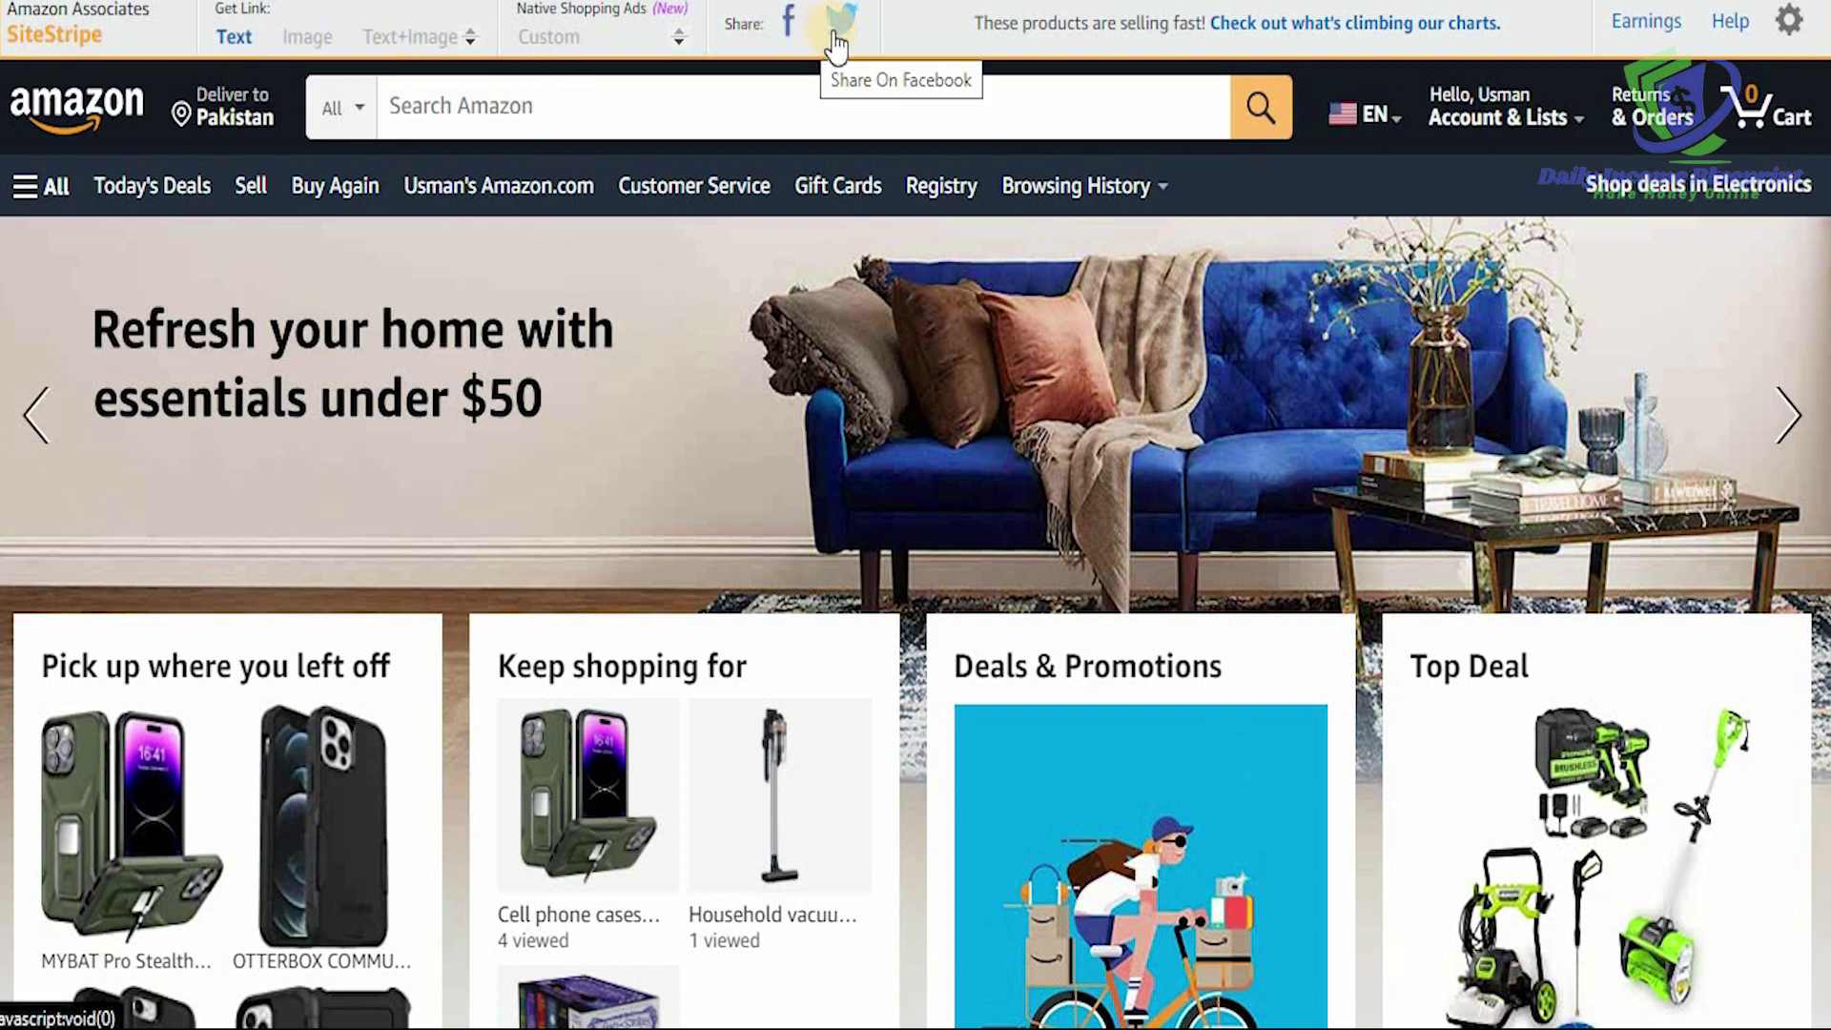
# - Search Amazon for 'phone cases' and browse the results down to the OtterBox cases
pyautogui.click(806, 111)
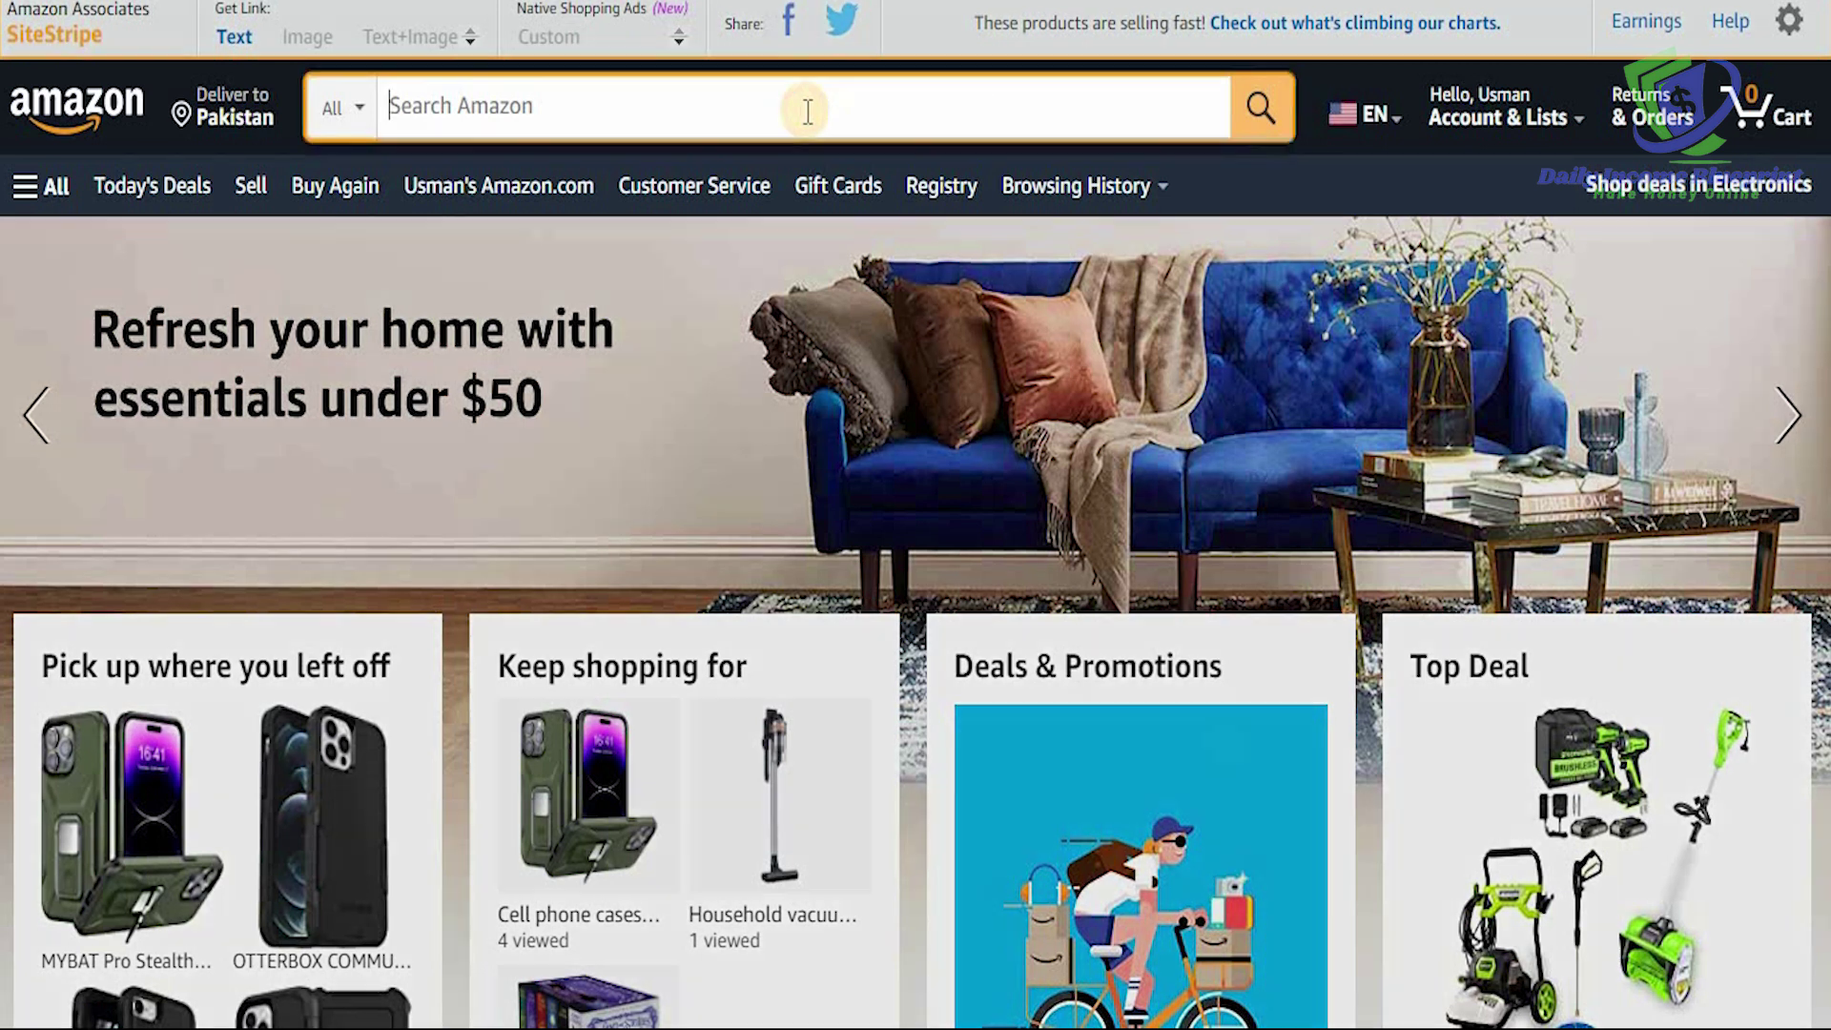
pyautogui.write('phone cases')
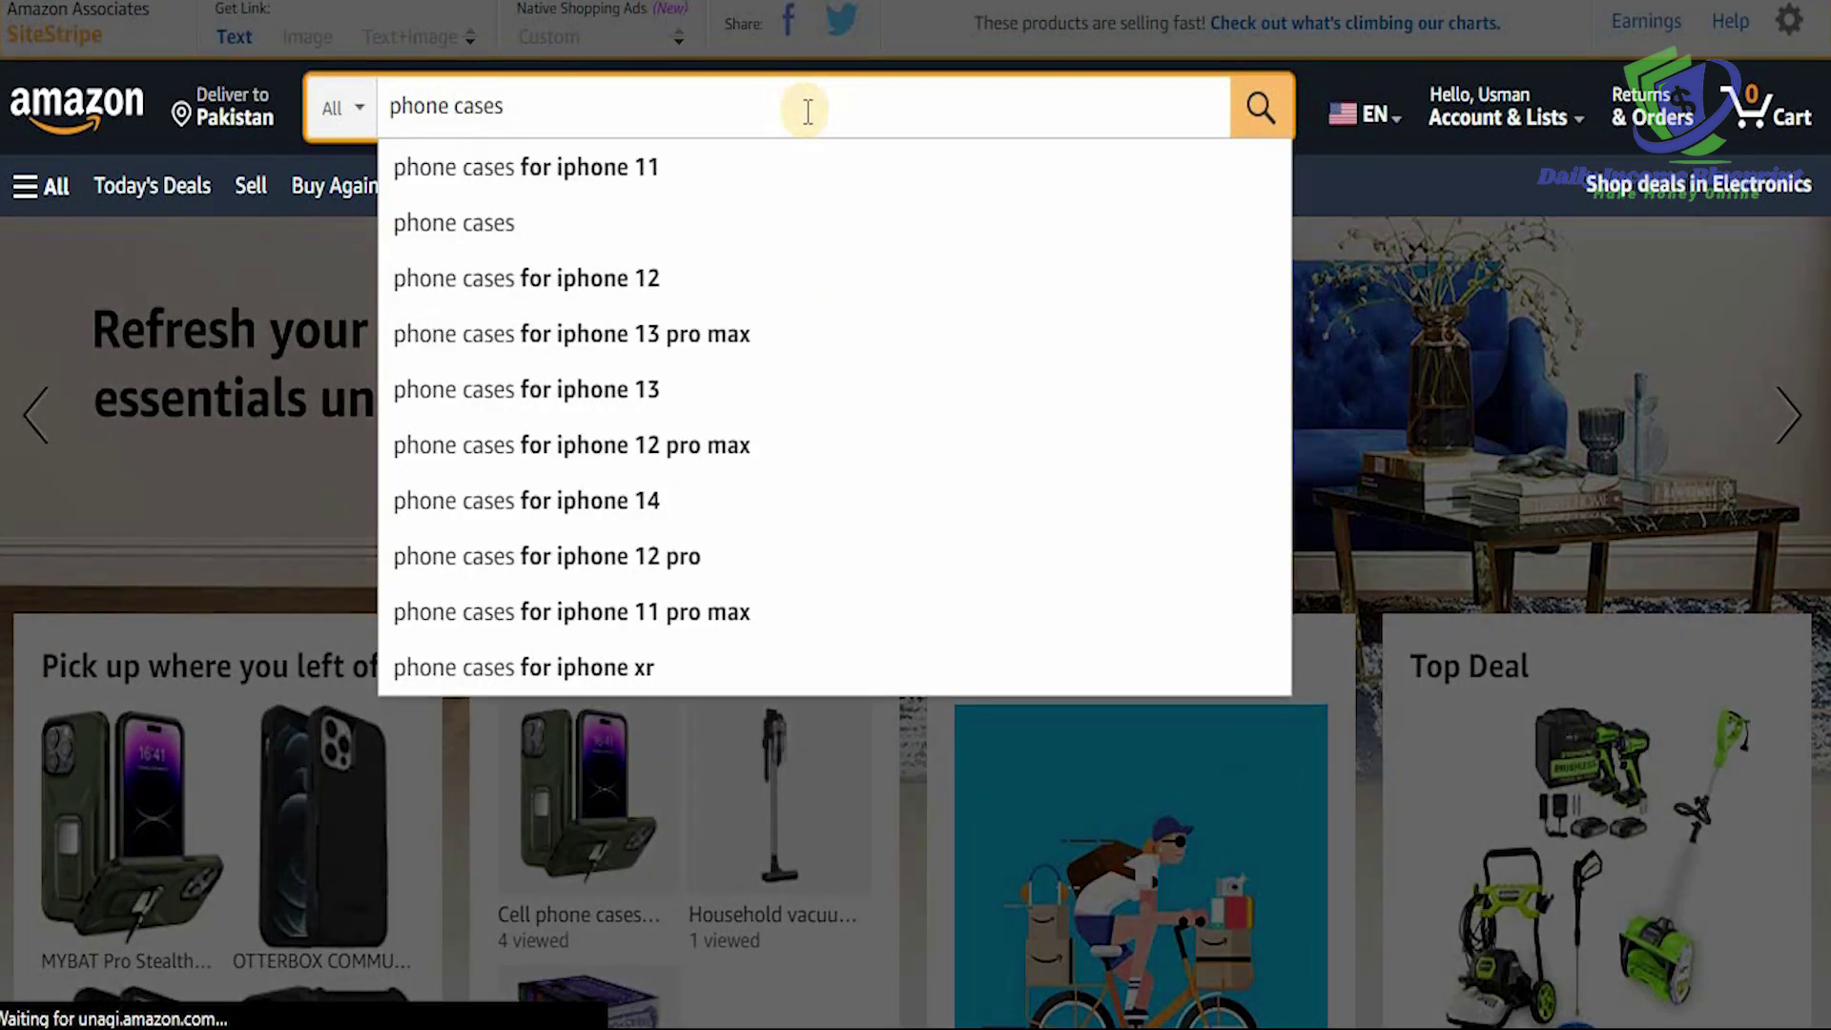
pyautogui.press('Return')
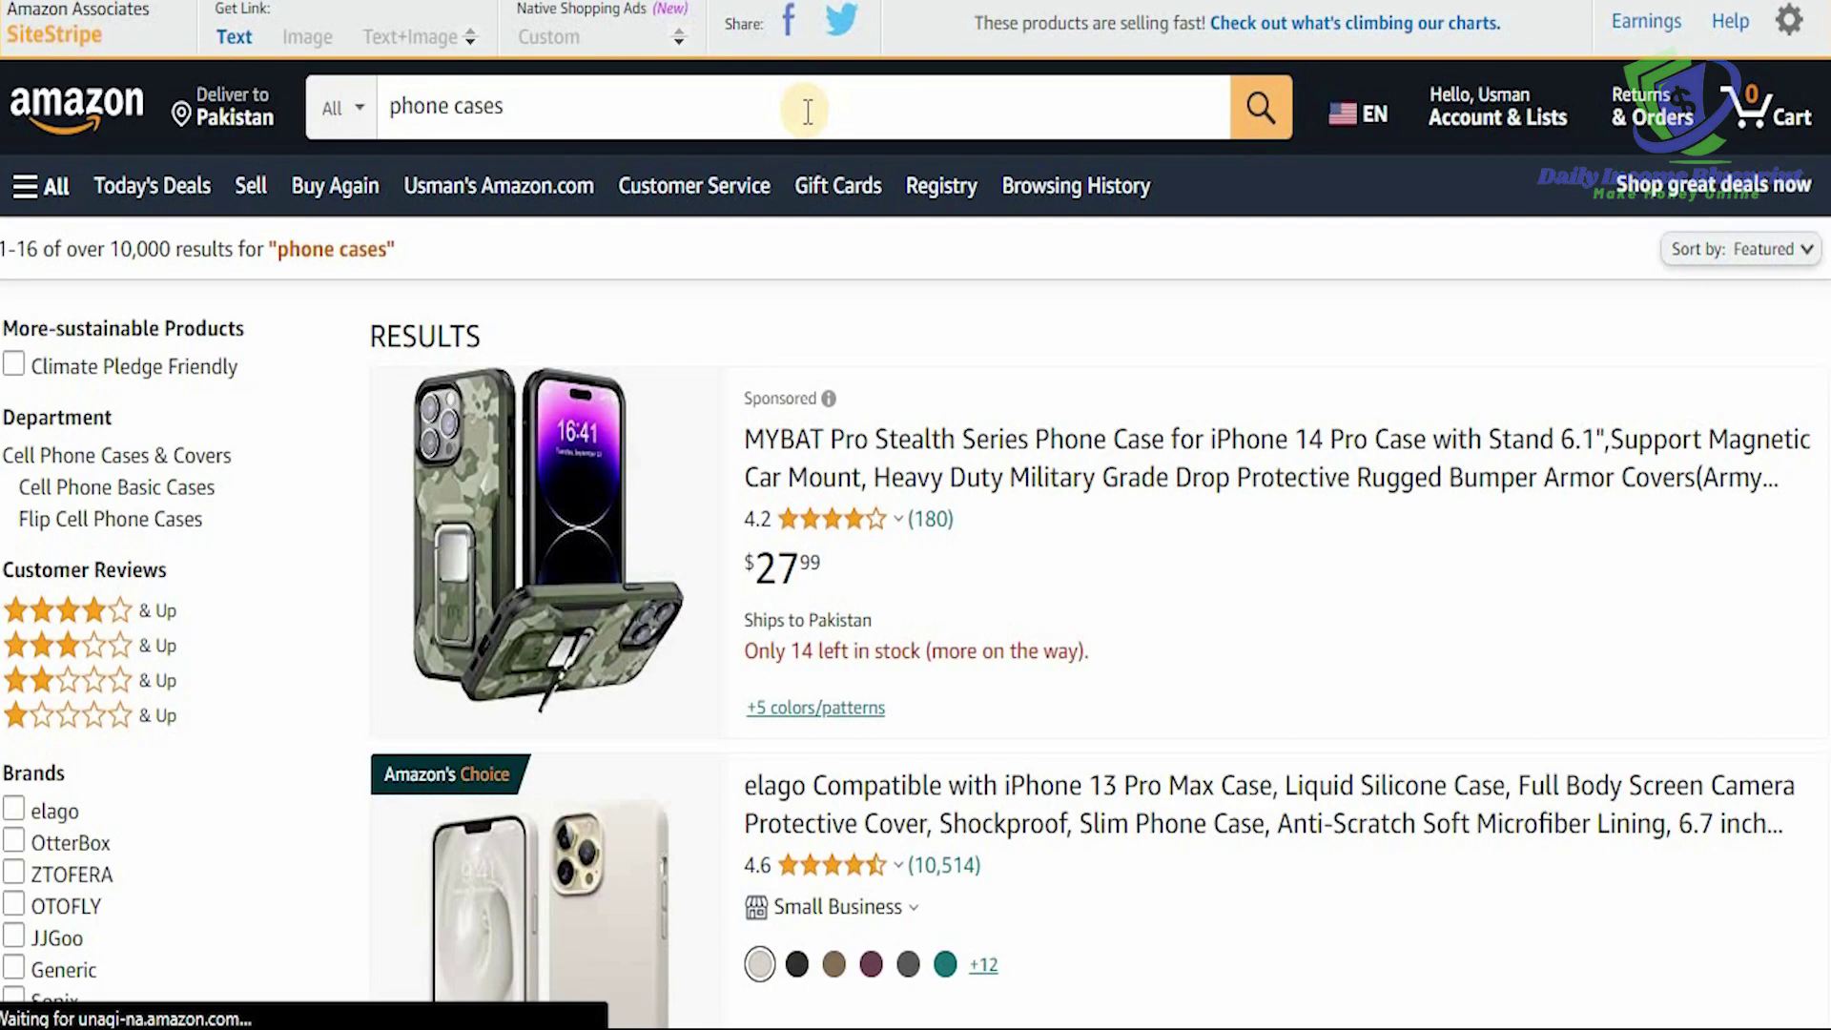
pyautogui.scroll(-2, 806, 111)
pyautogui.scroll(-8, 807, 113)
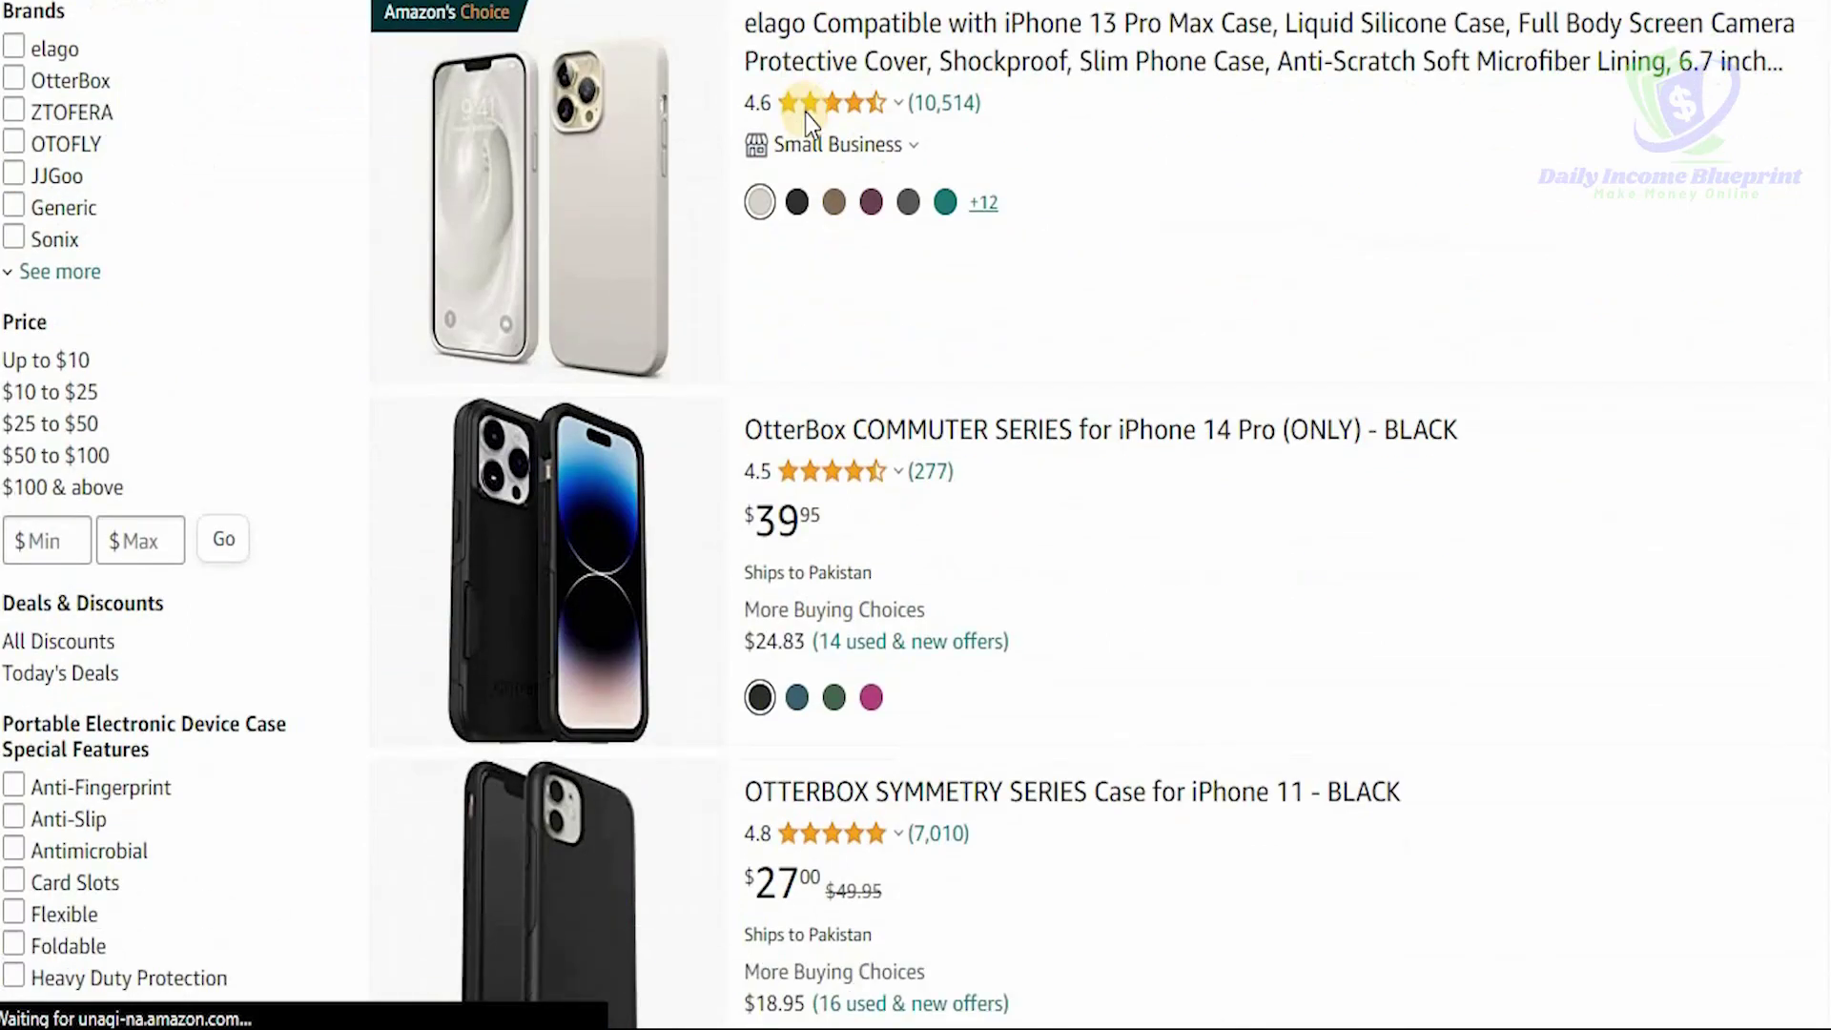
pyautogui.scroll(-8, 805, 112)
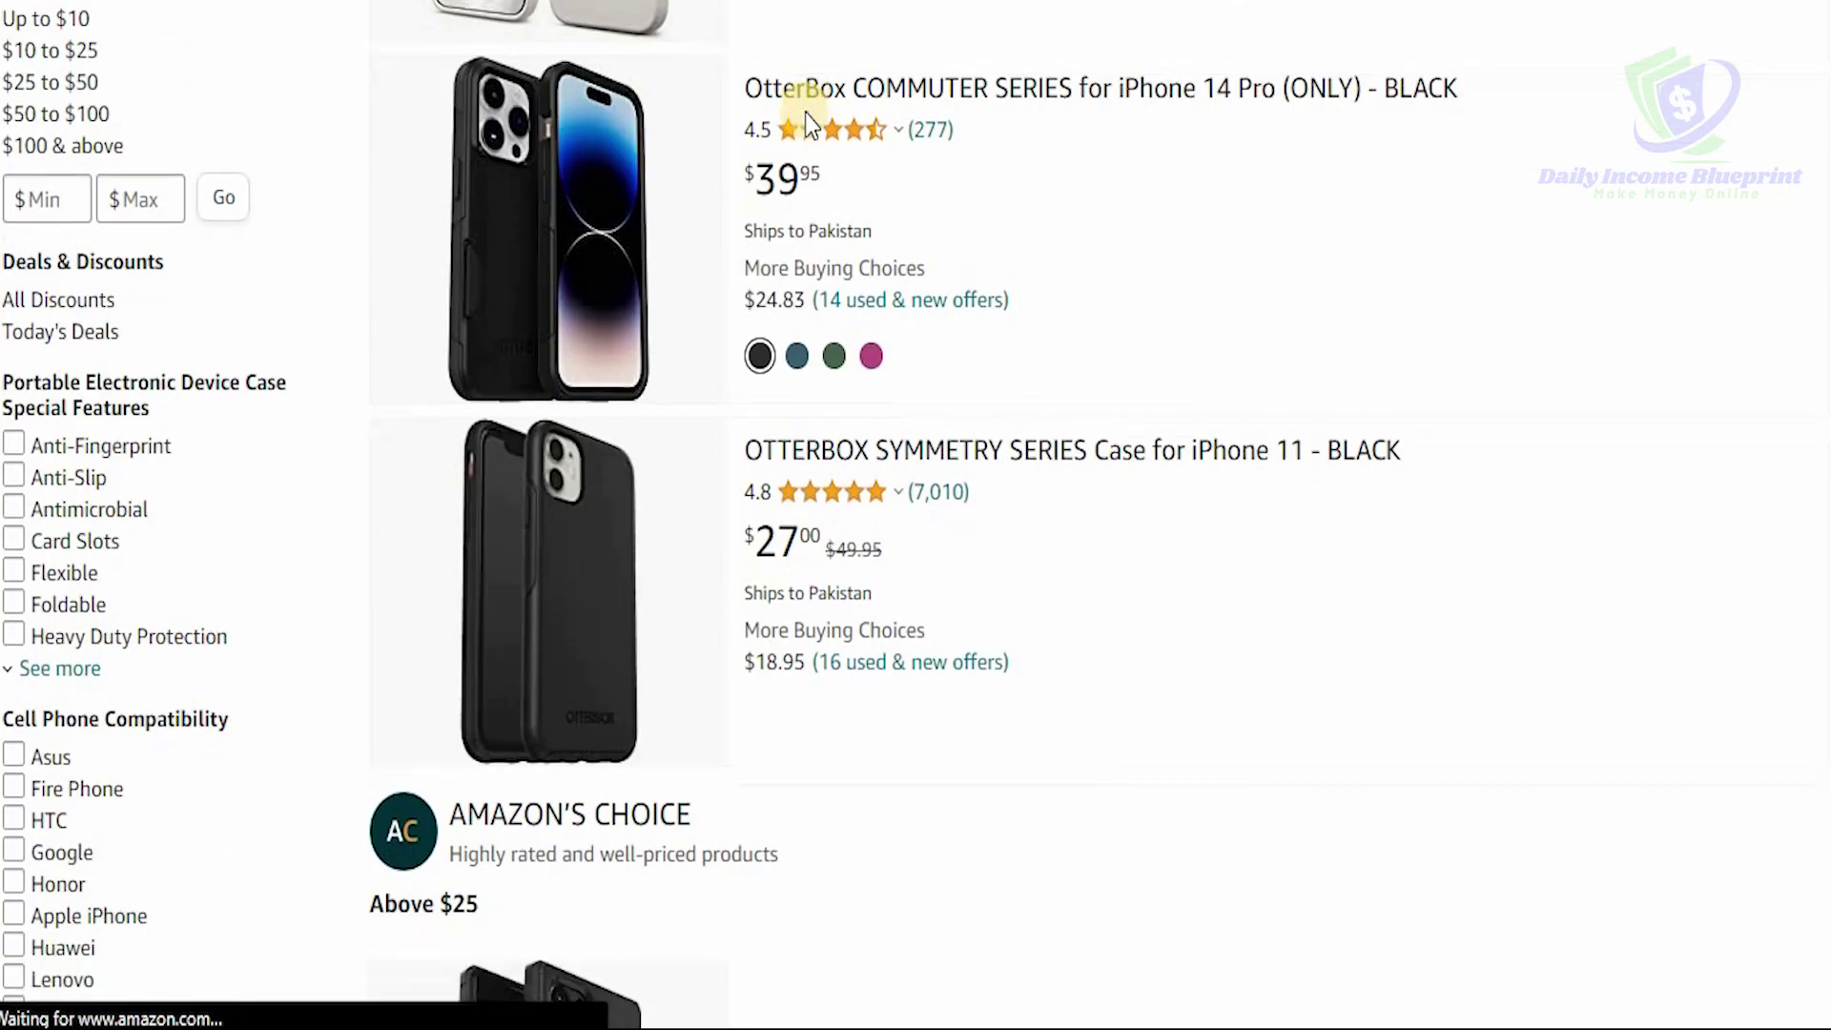
pyautogui.scroll(-8, 807, 112)
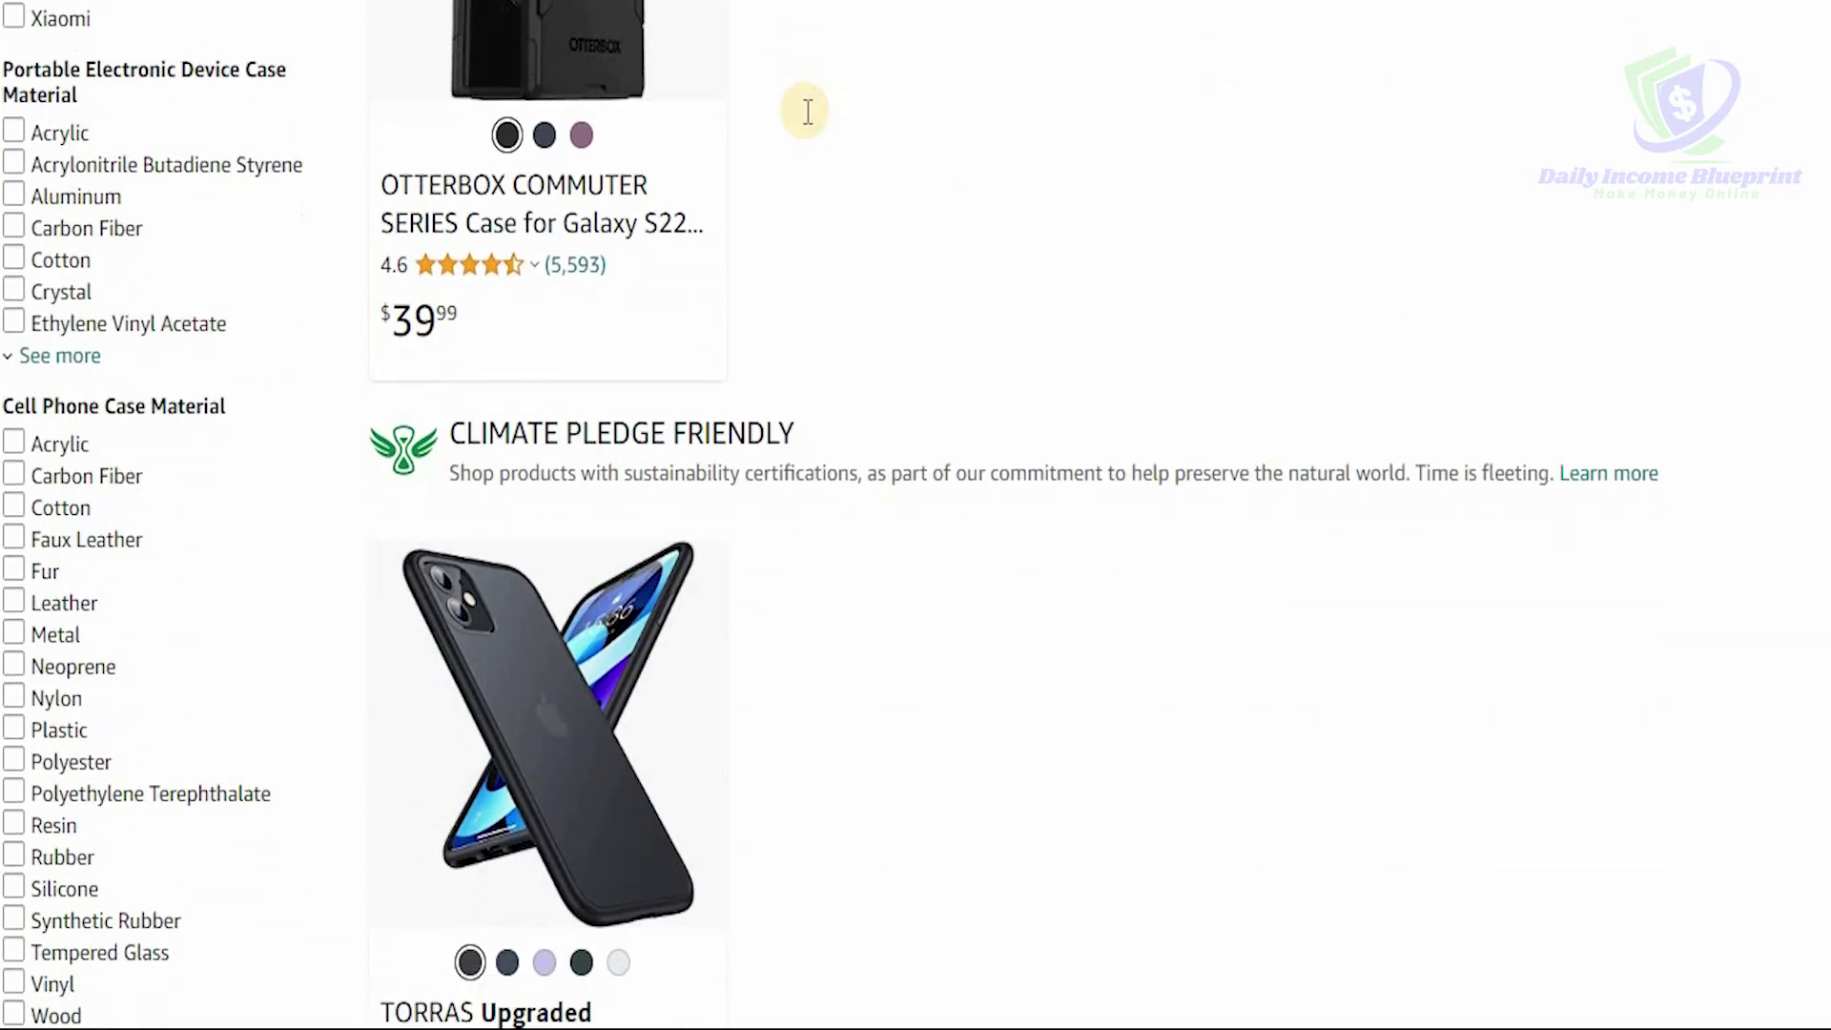
pyautogui.scroll(-4, 807, 111)
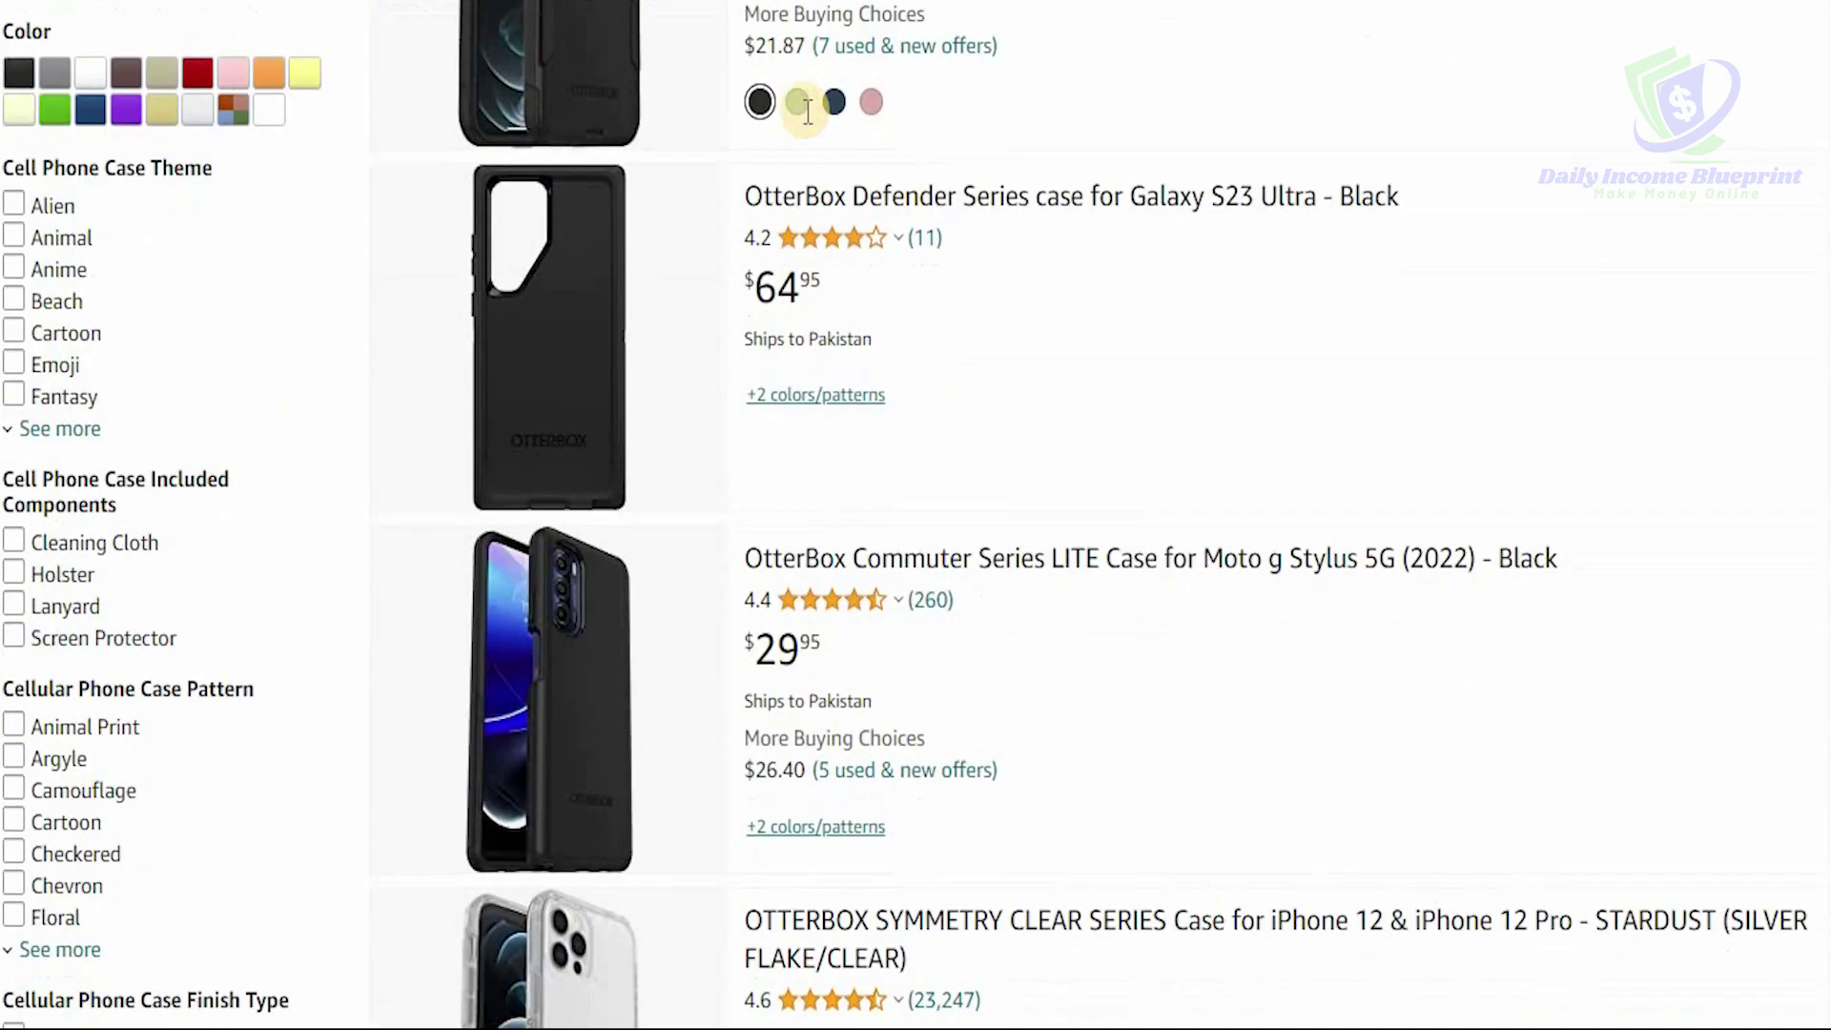
# - Open the OtterBox Defender Galaxy S23 Ultra case and get its SiteStripe short text link and Text+Image HTML
pyautogui.click(1004, 206)
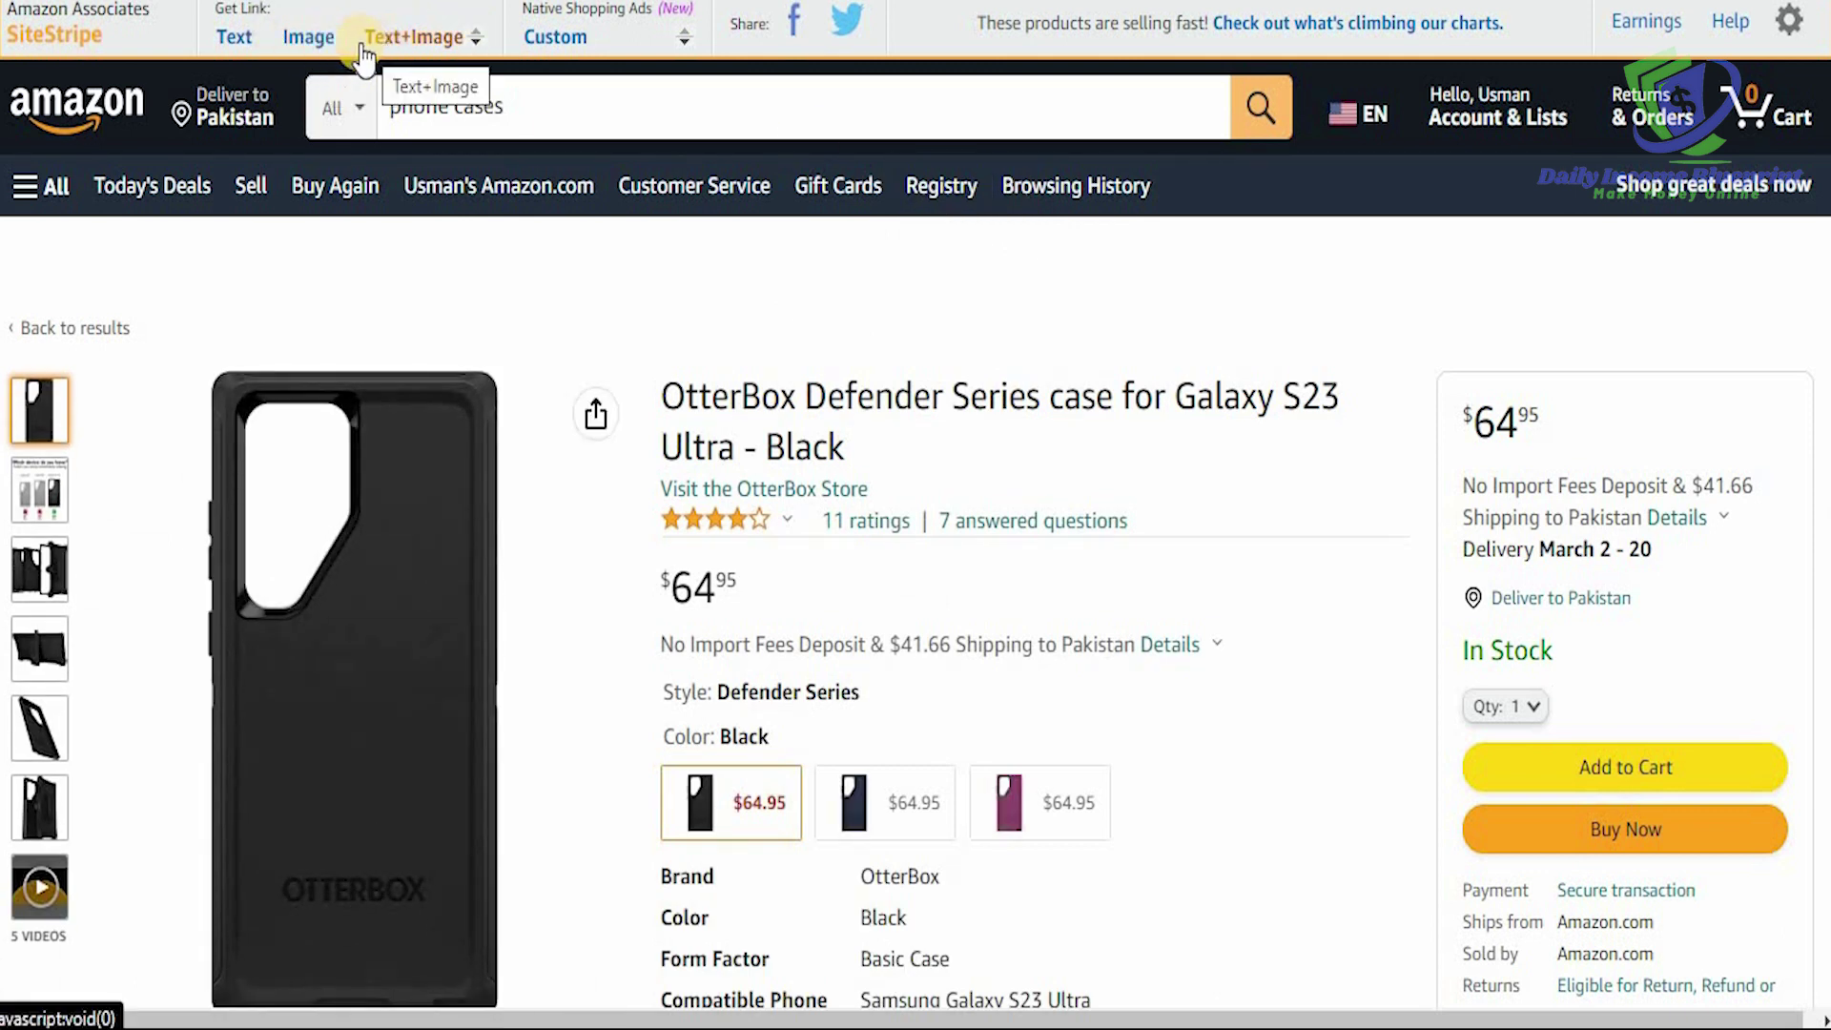
pyautogui.click(257, 36)
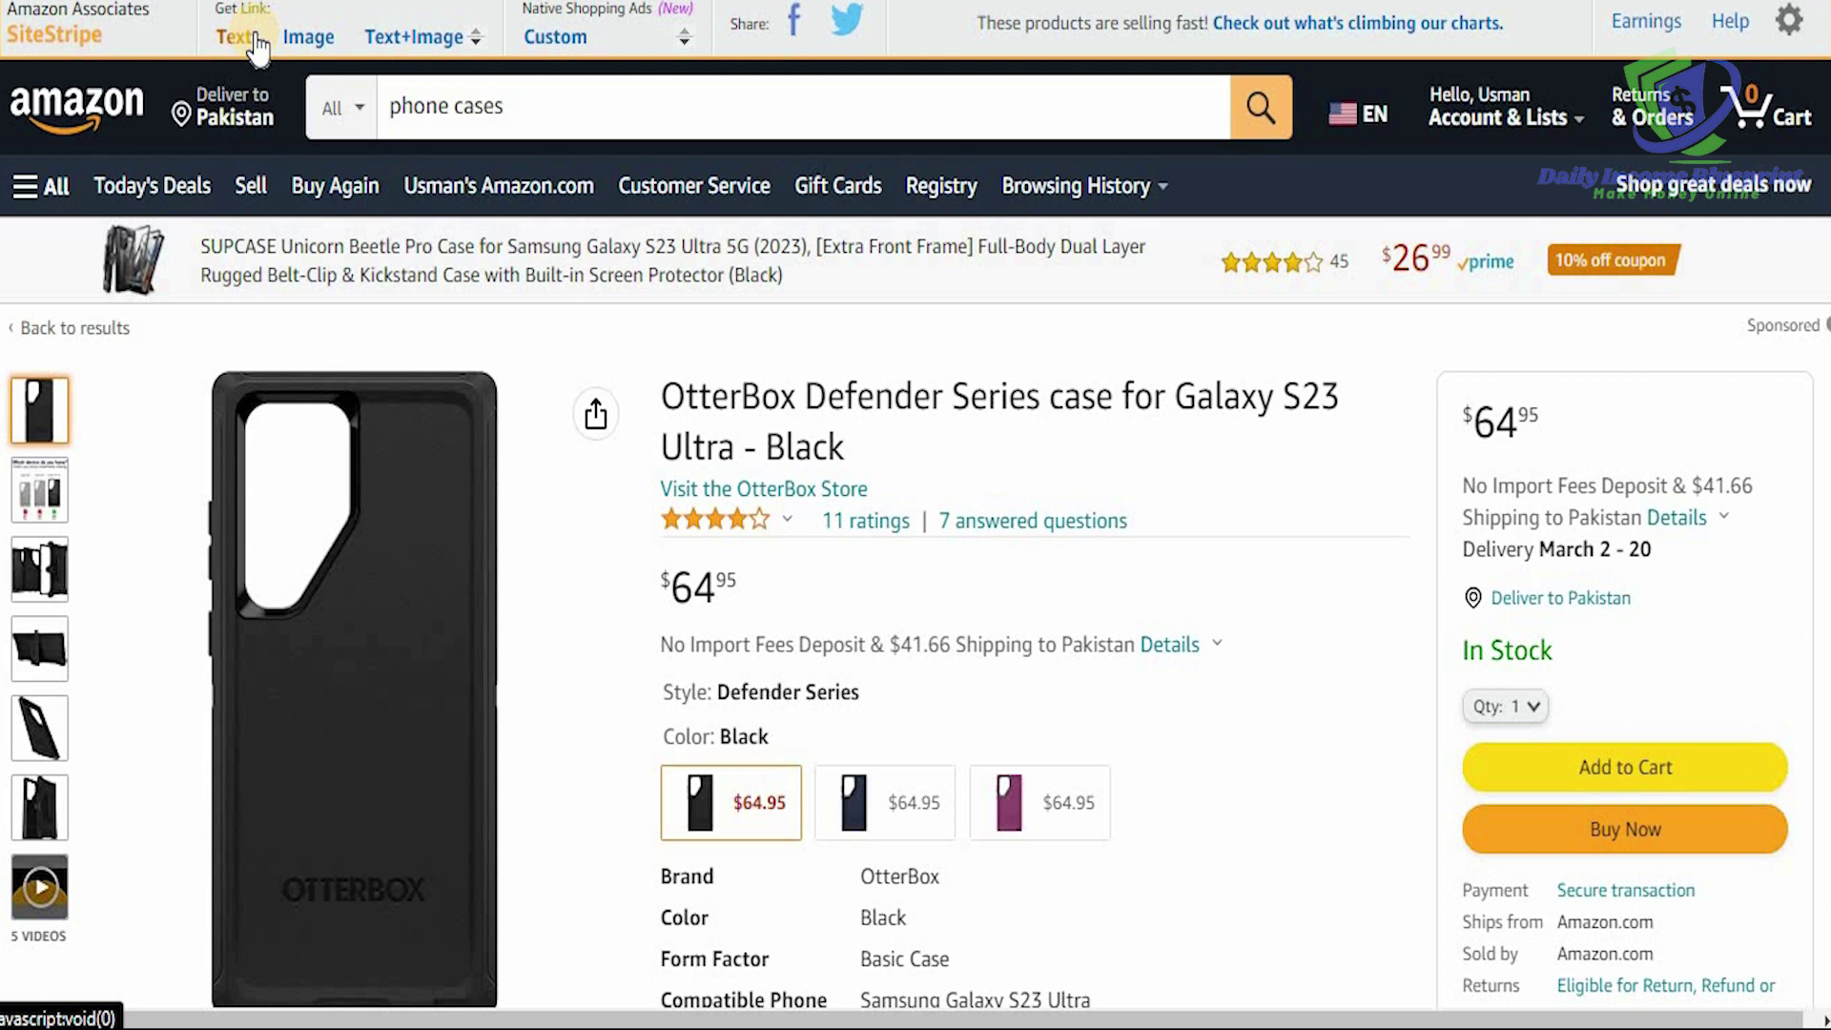
pyautogui.click(245, 50)
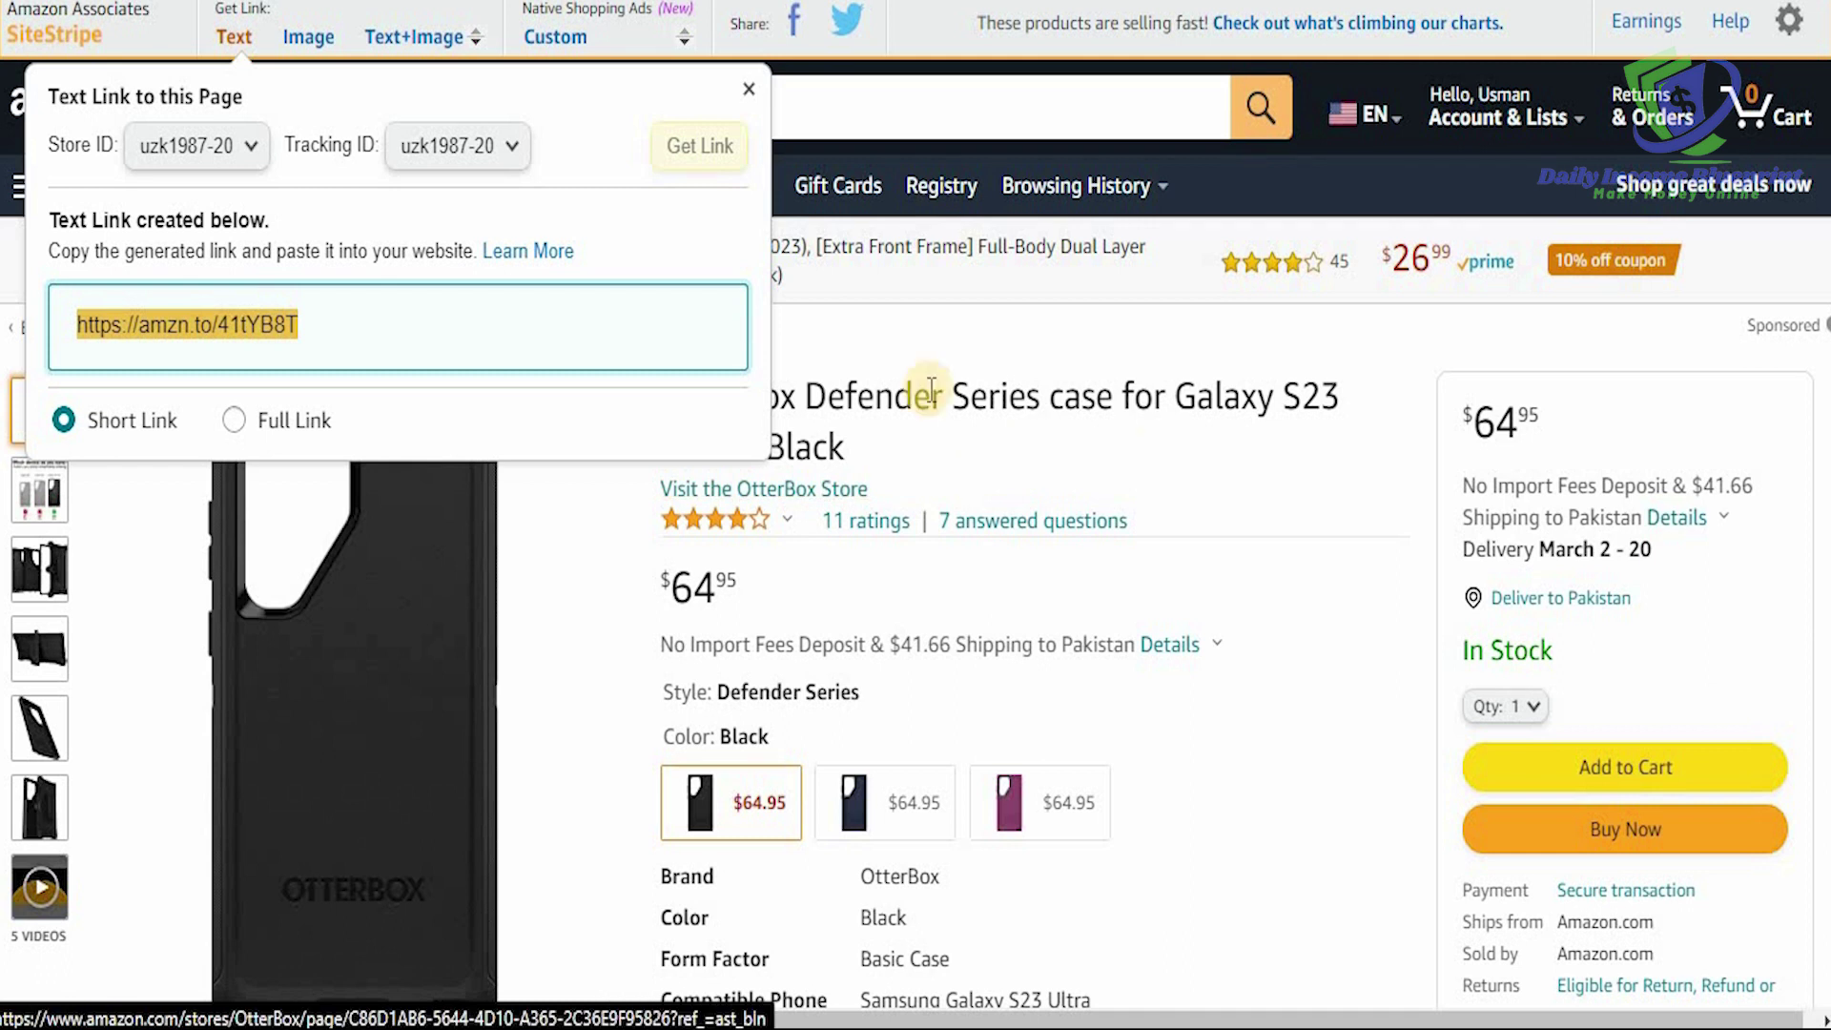
pyautogui.click(425, 42)
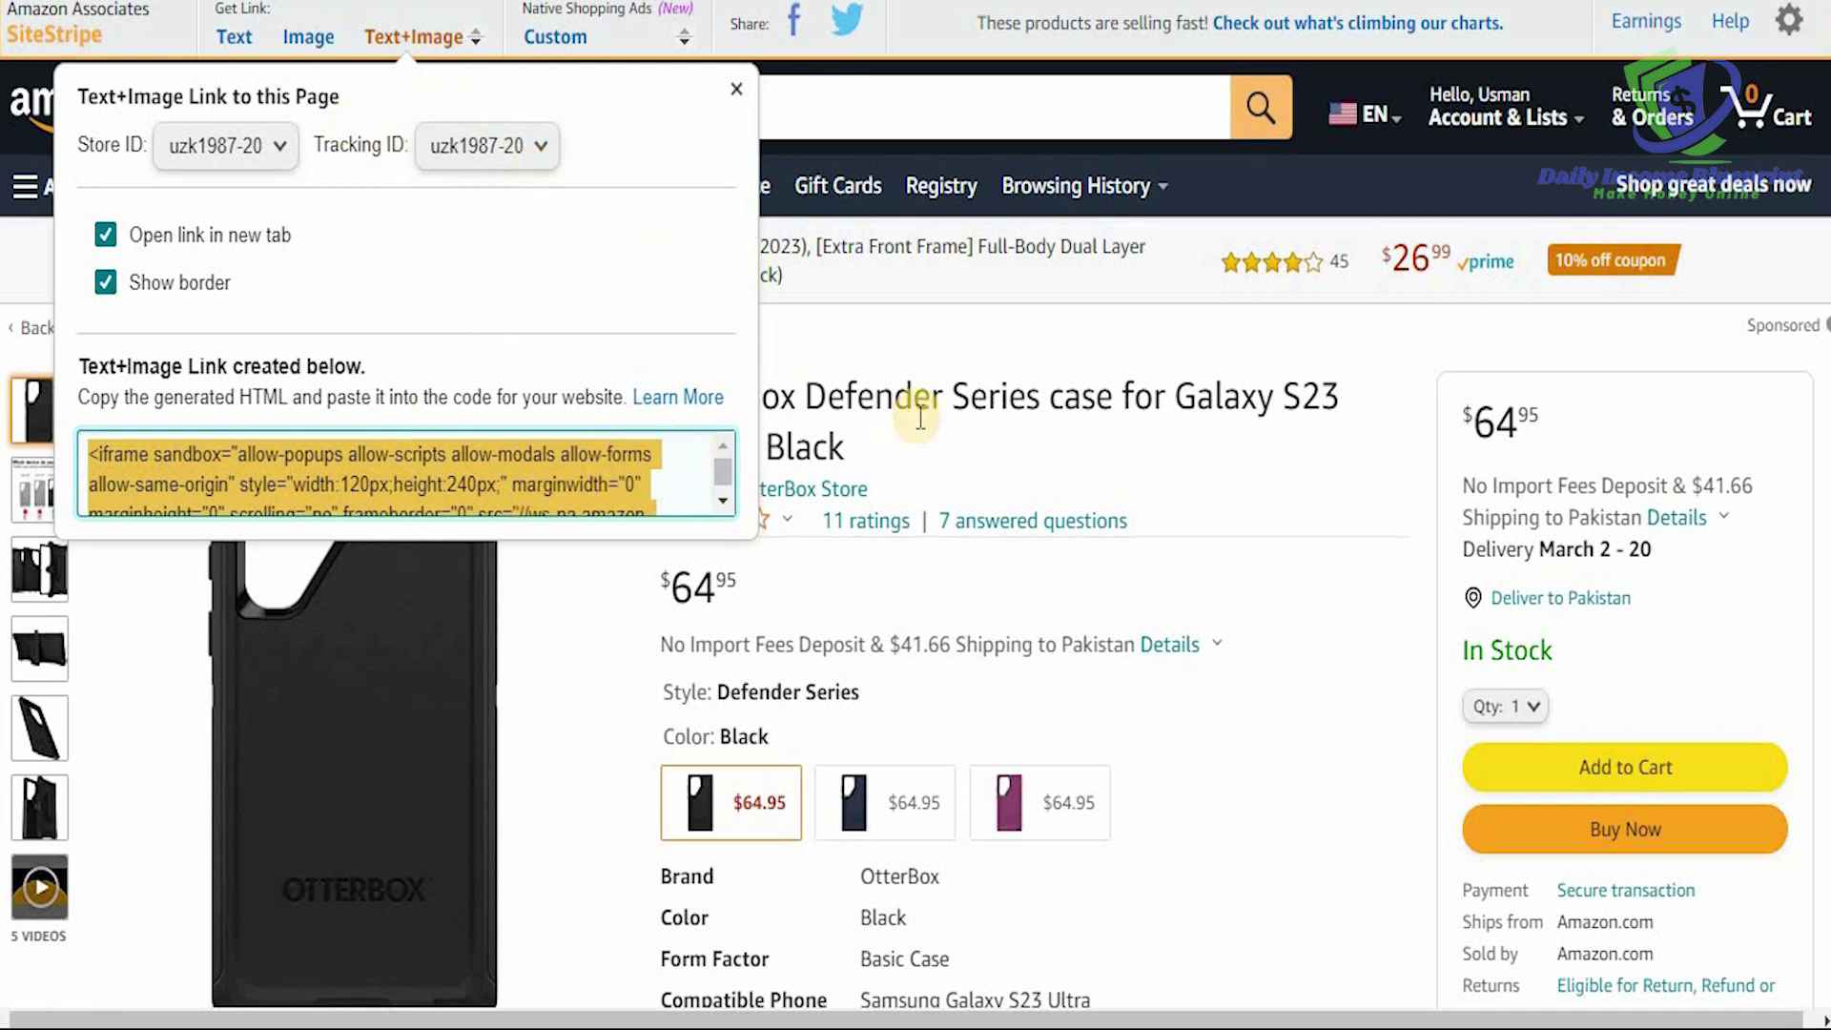
pyautogui.click(1221, 529)
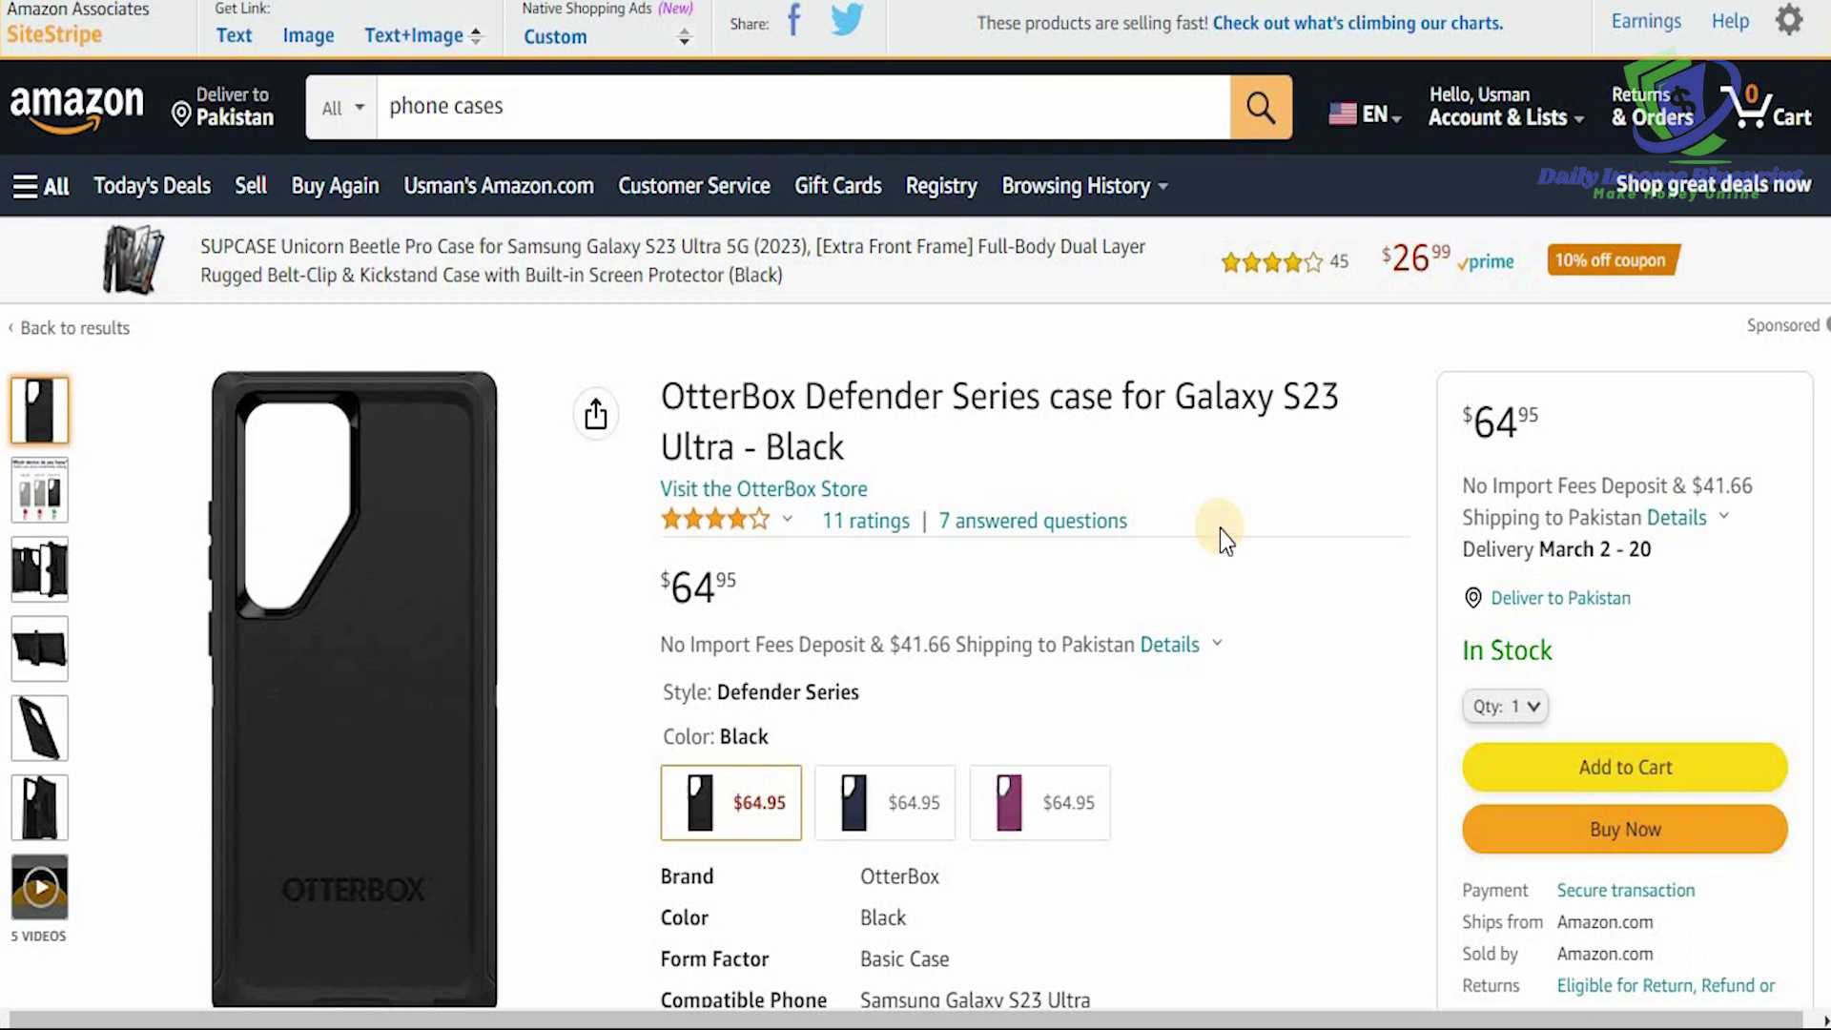
pyautogui.scroll(-6, 1221, 529)
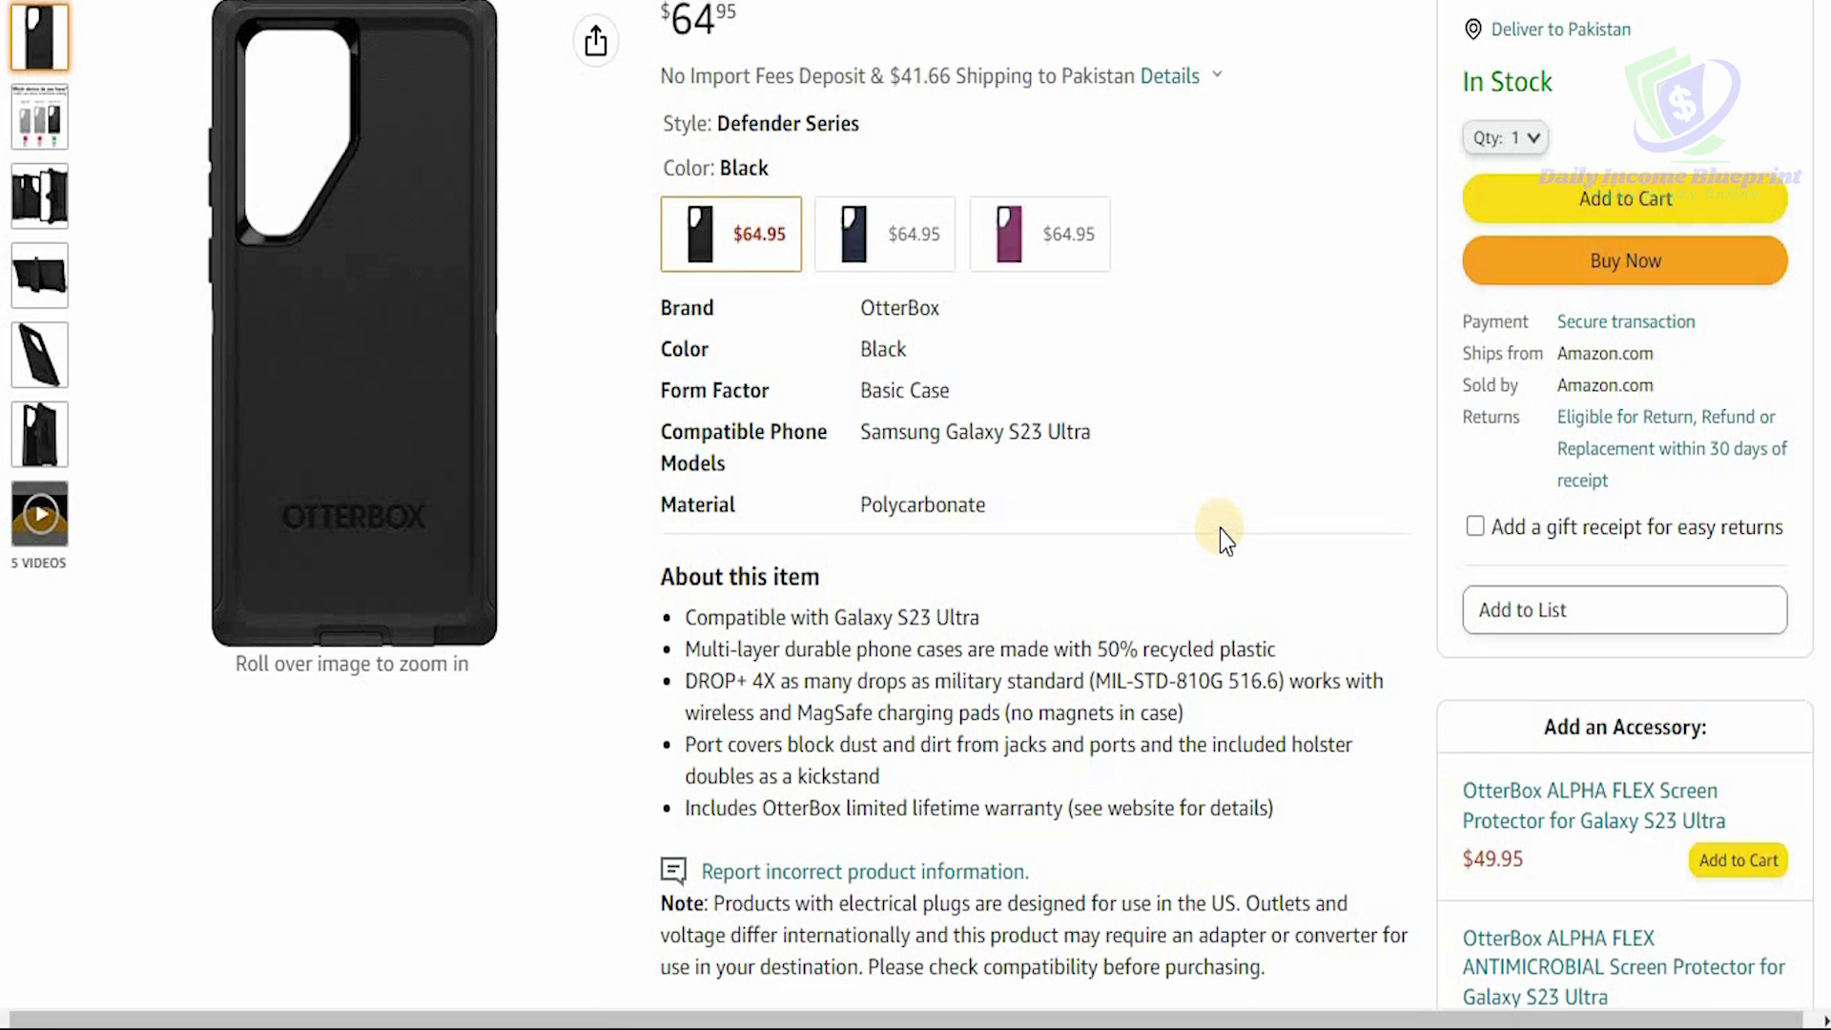
pyautogui.scroll(3, 1221, 530)
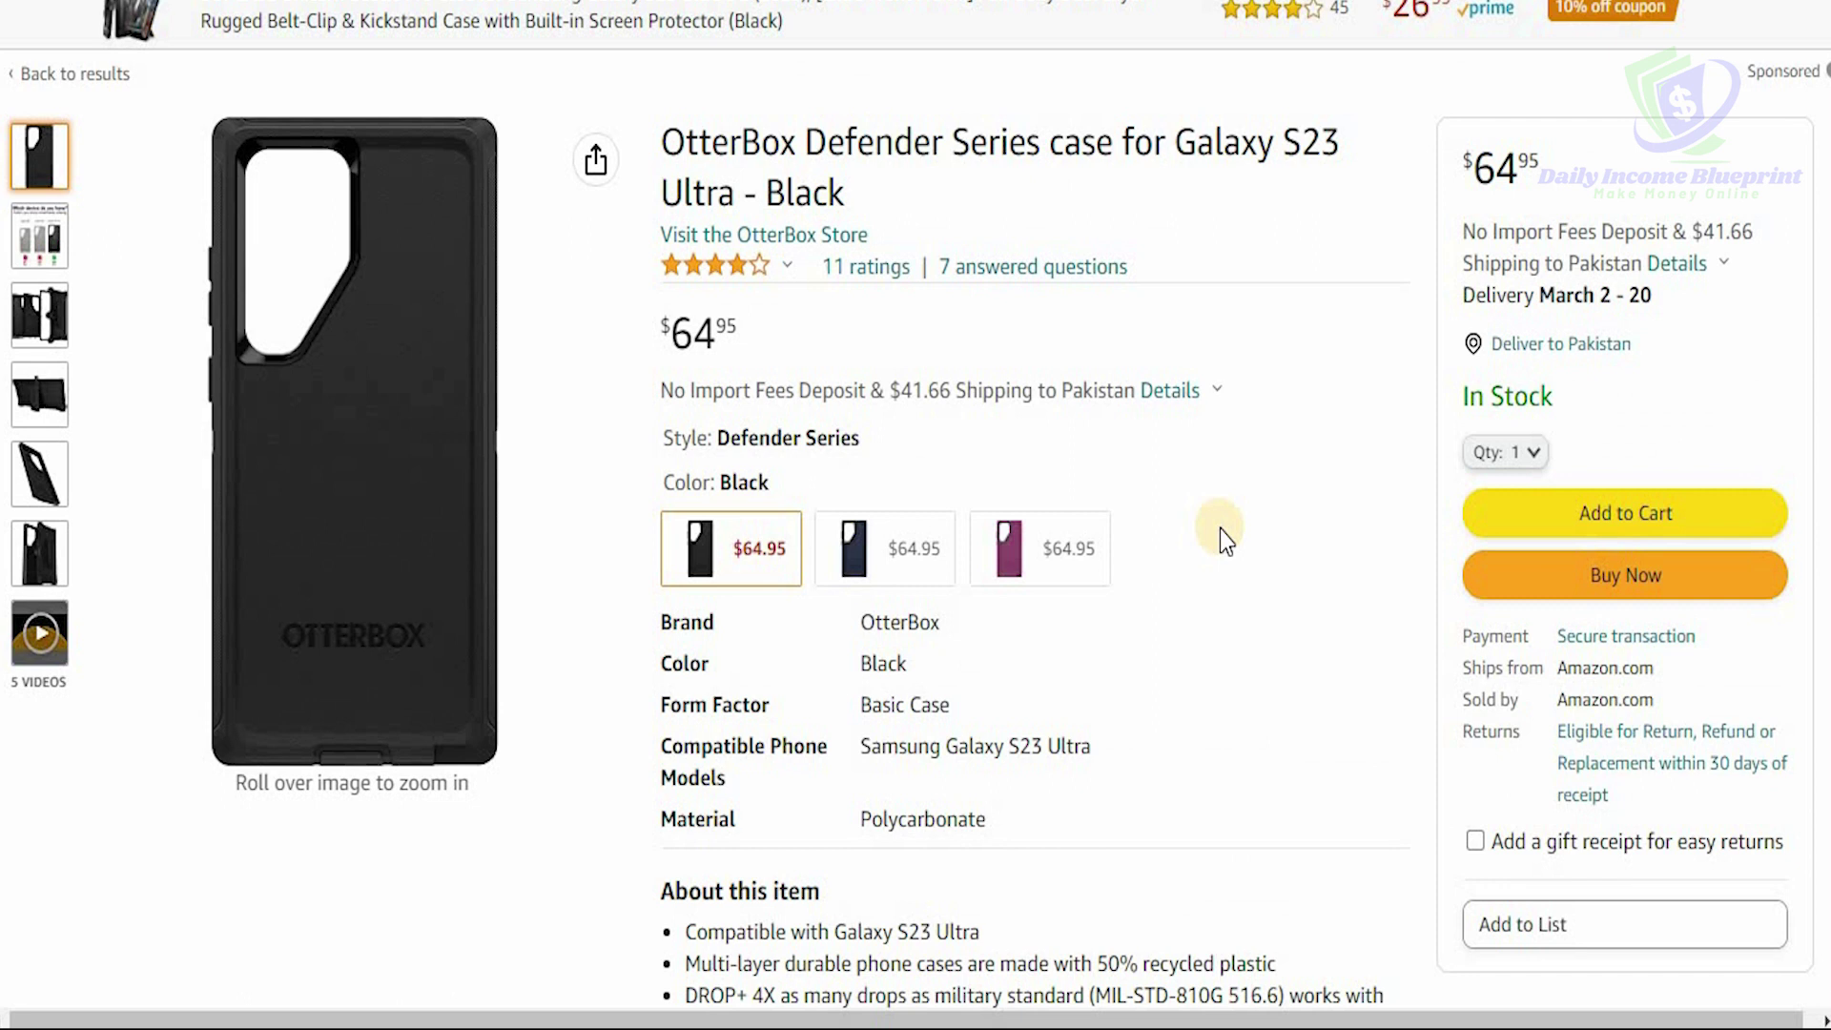
pyautogui.scroll(1, 1221, 529)
pyautogui.scroll(-3, 1221, 529)
pyautogui.scroll(-5, 1221, 529)
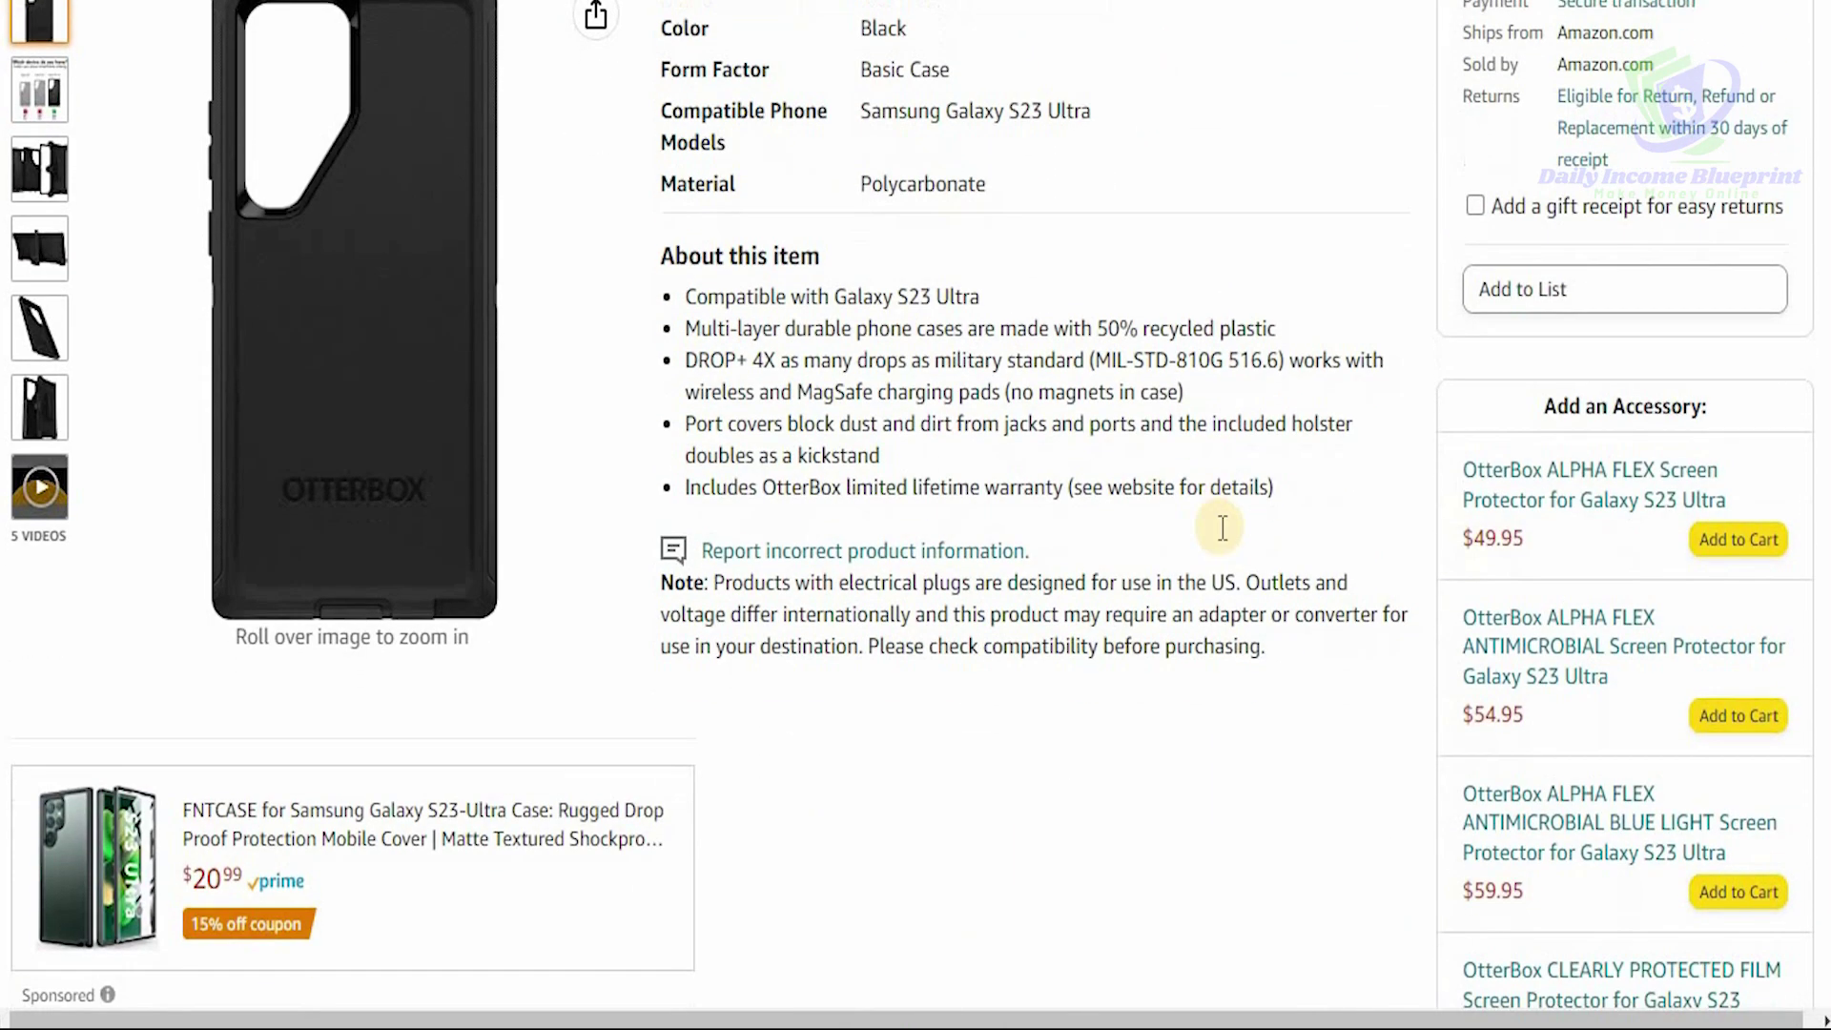
pyautogui.scroll(-5, 1222, 534)
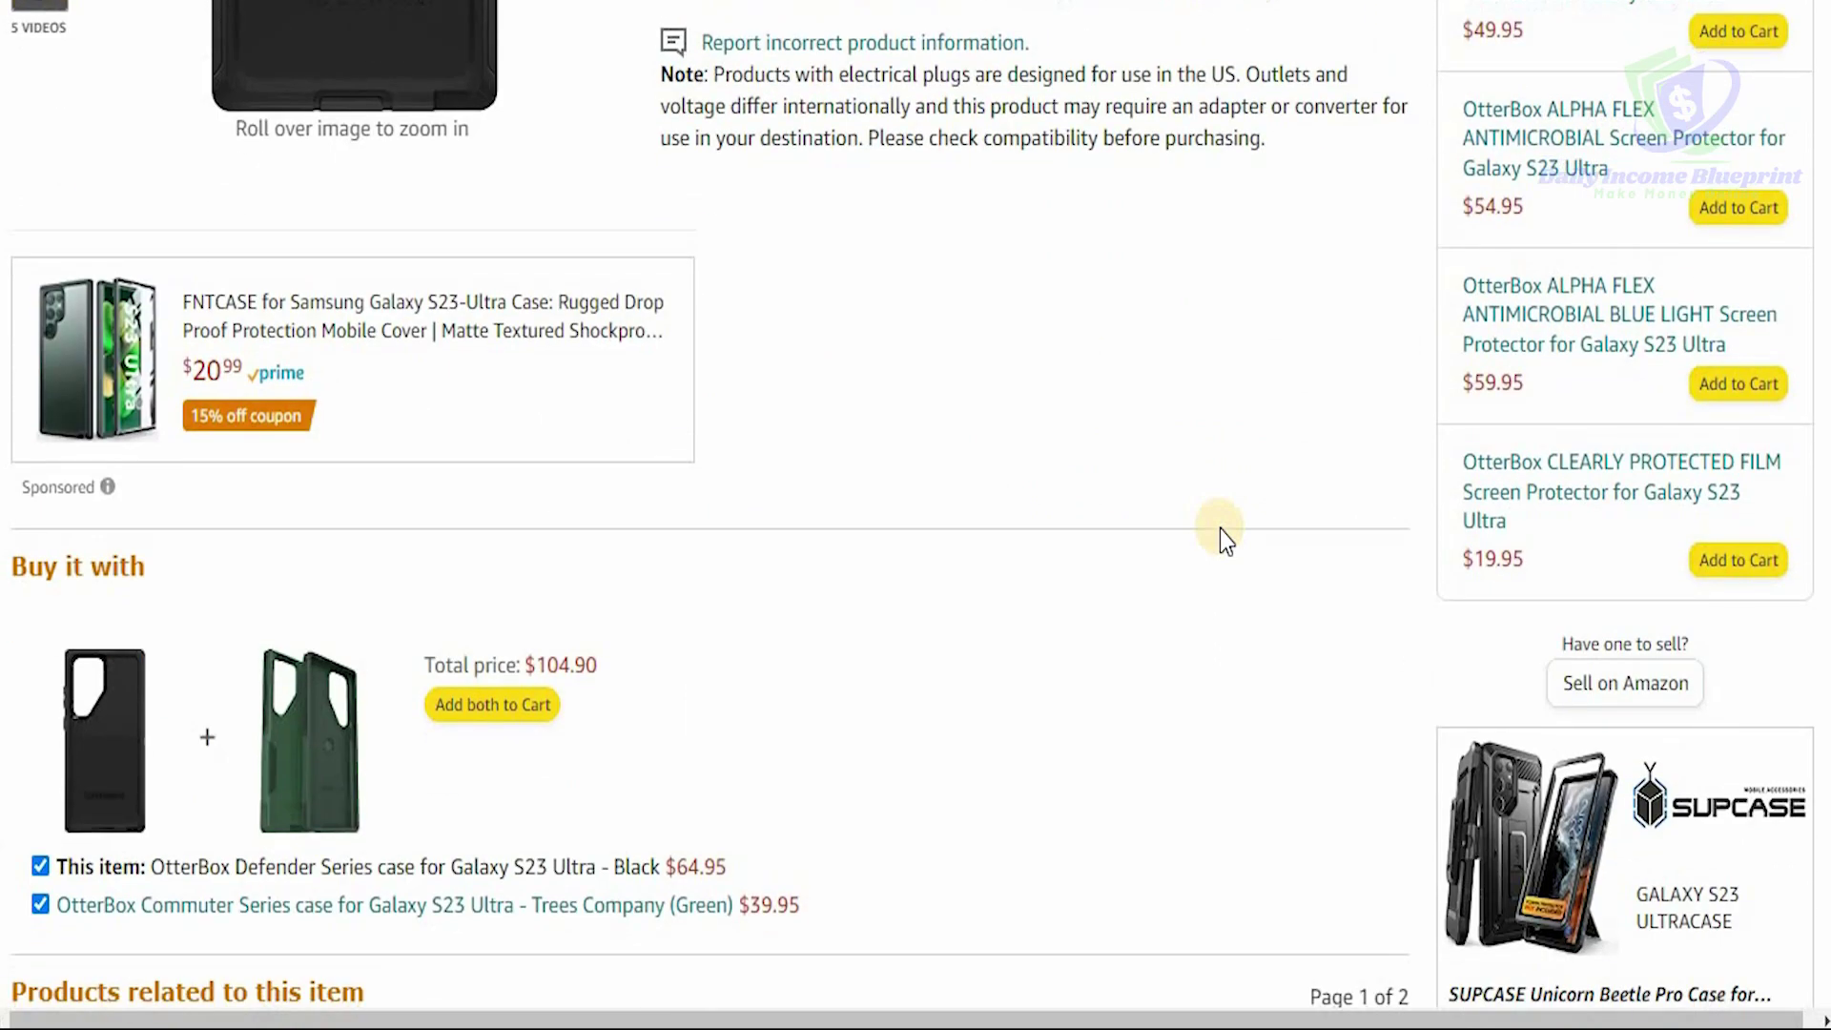
pyautogui.scroll(-9, 1222, 534)
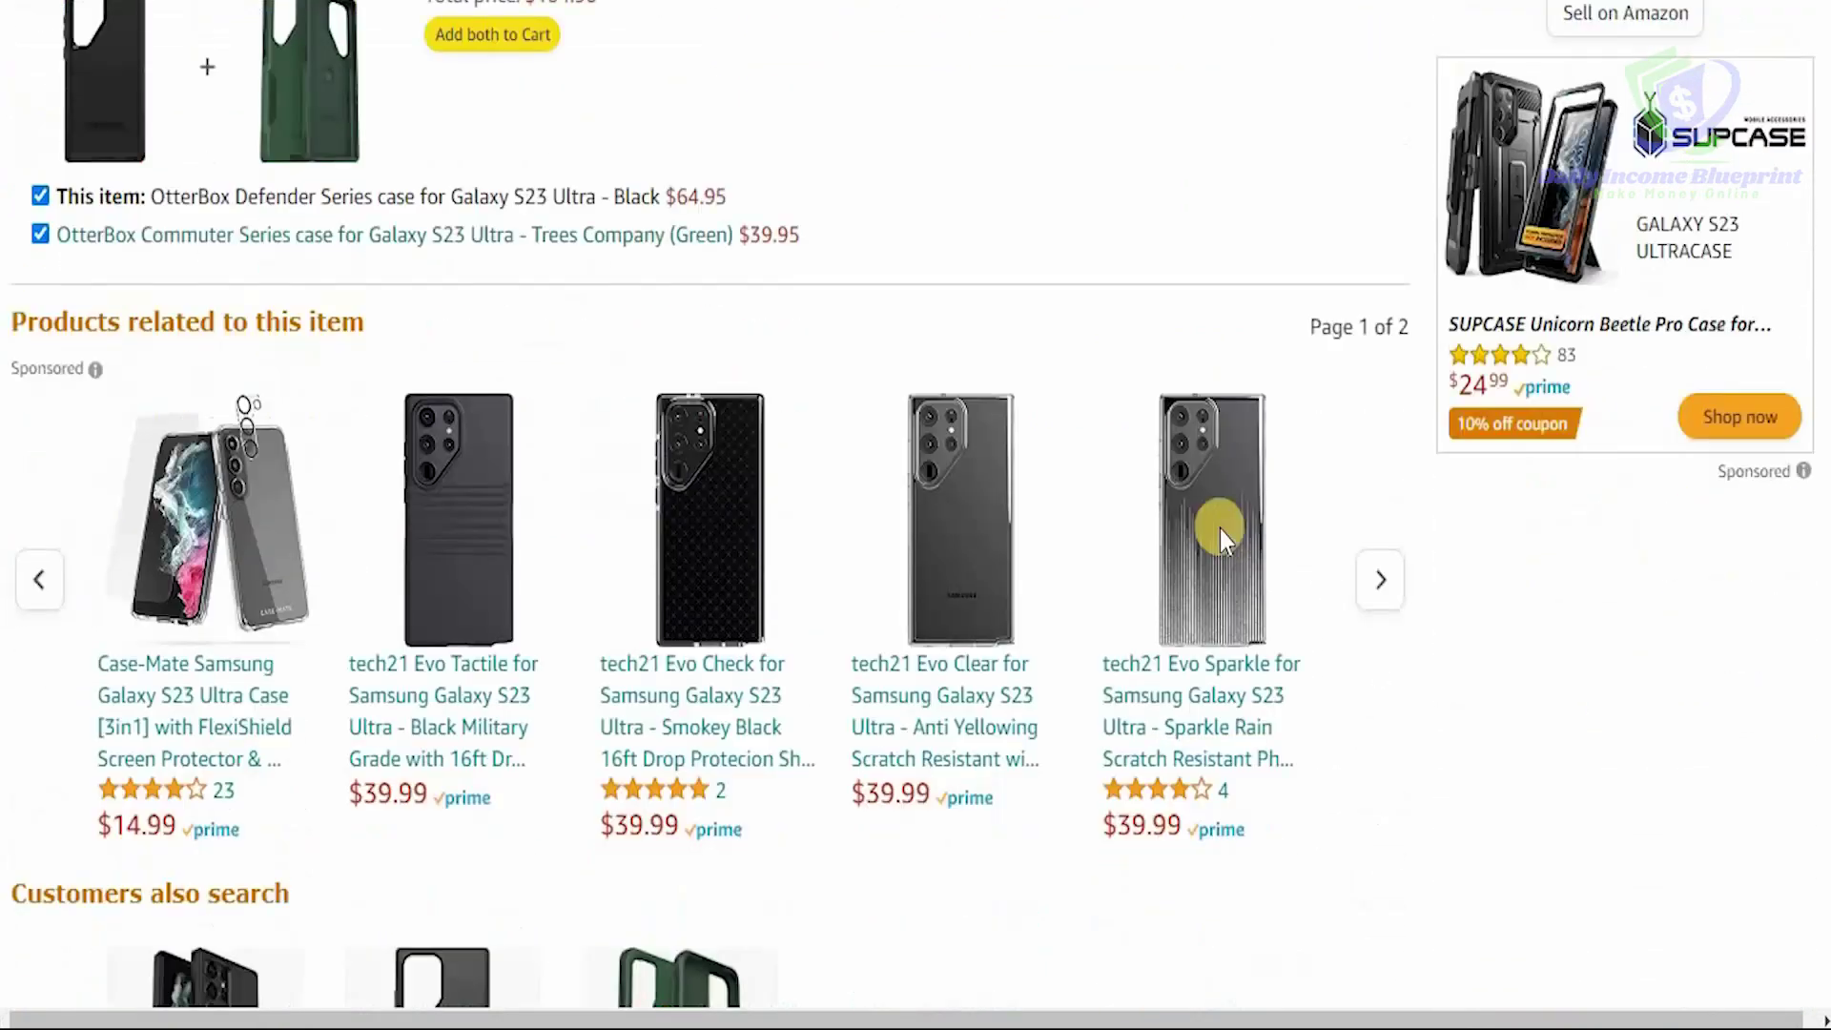
pyautogui.scroll(-5, 1225, 539)
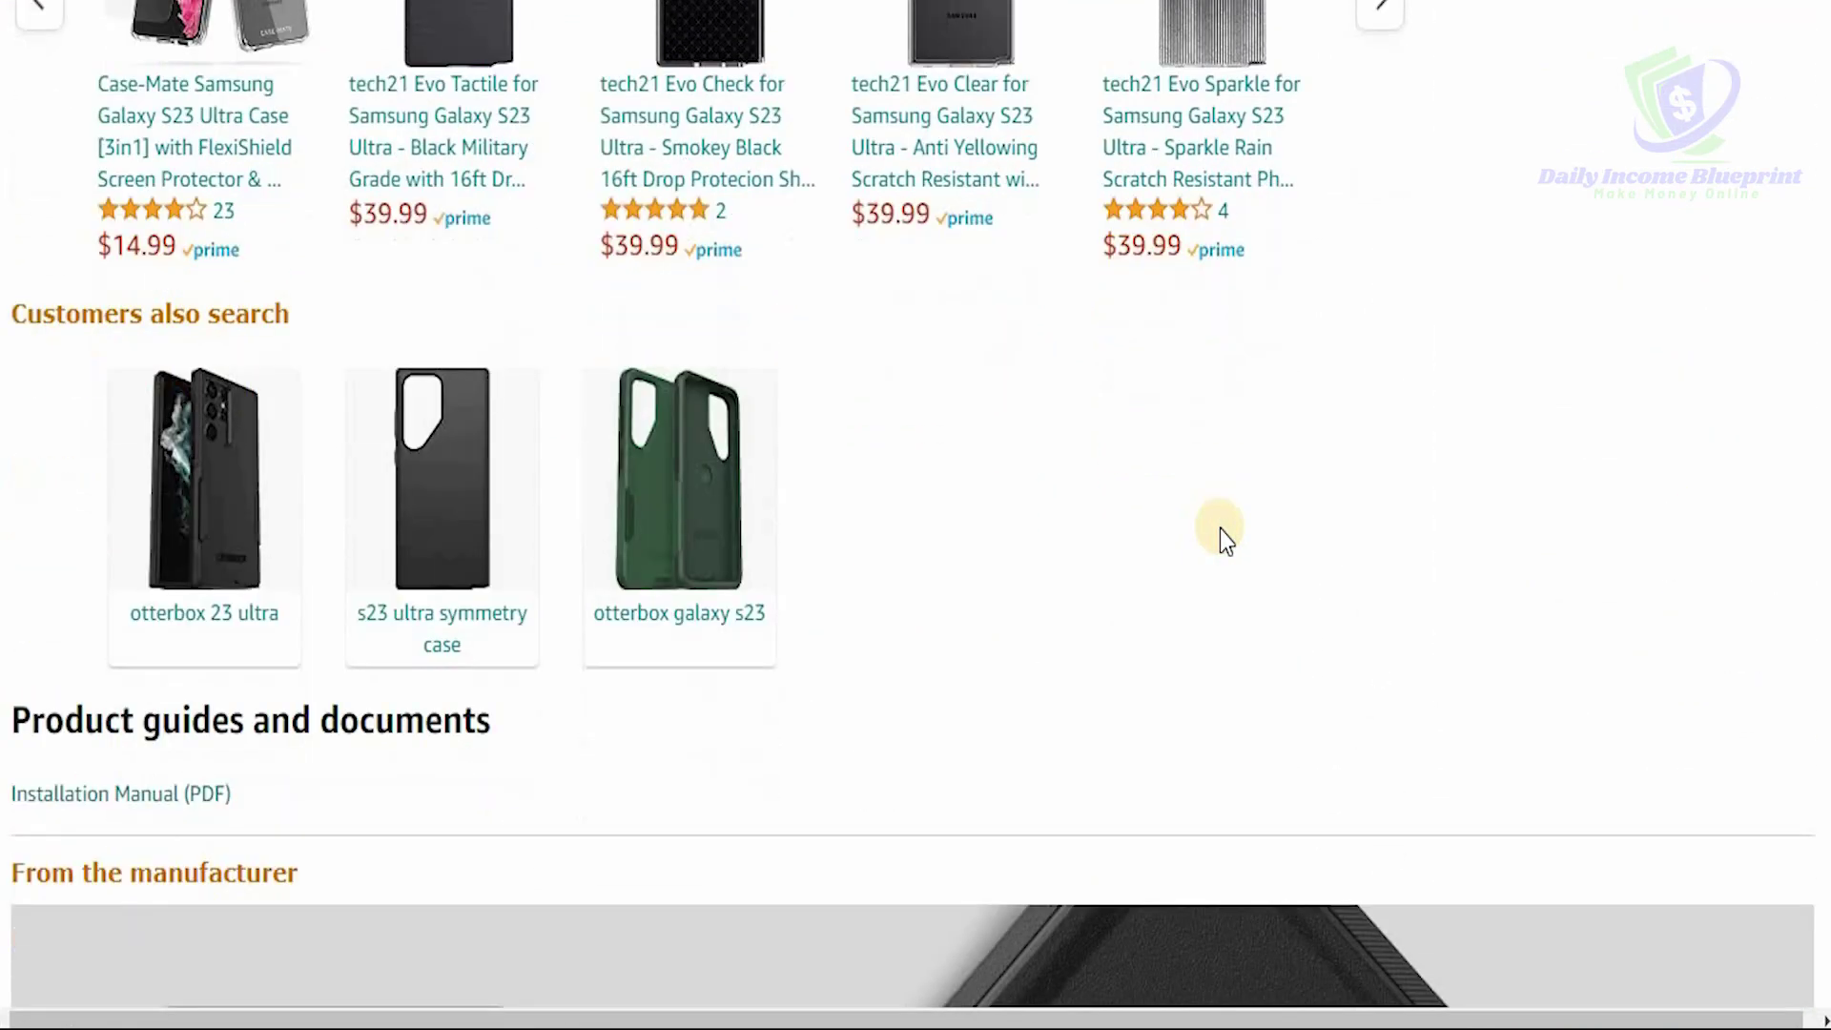
pyautogui.scroll(-9, 1225, 539)
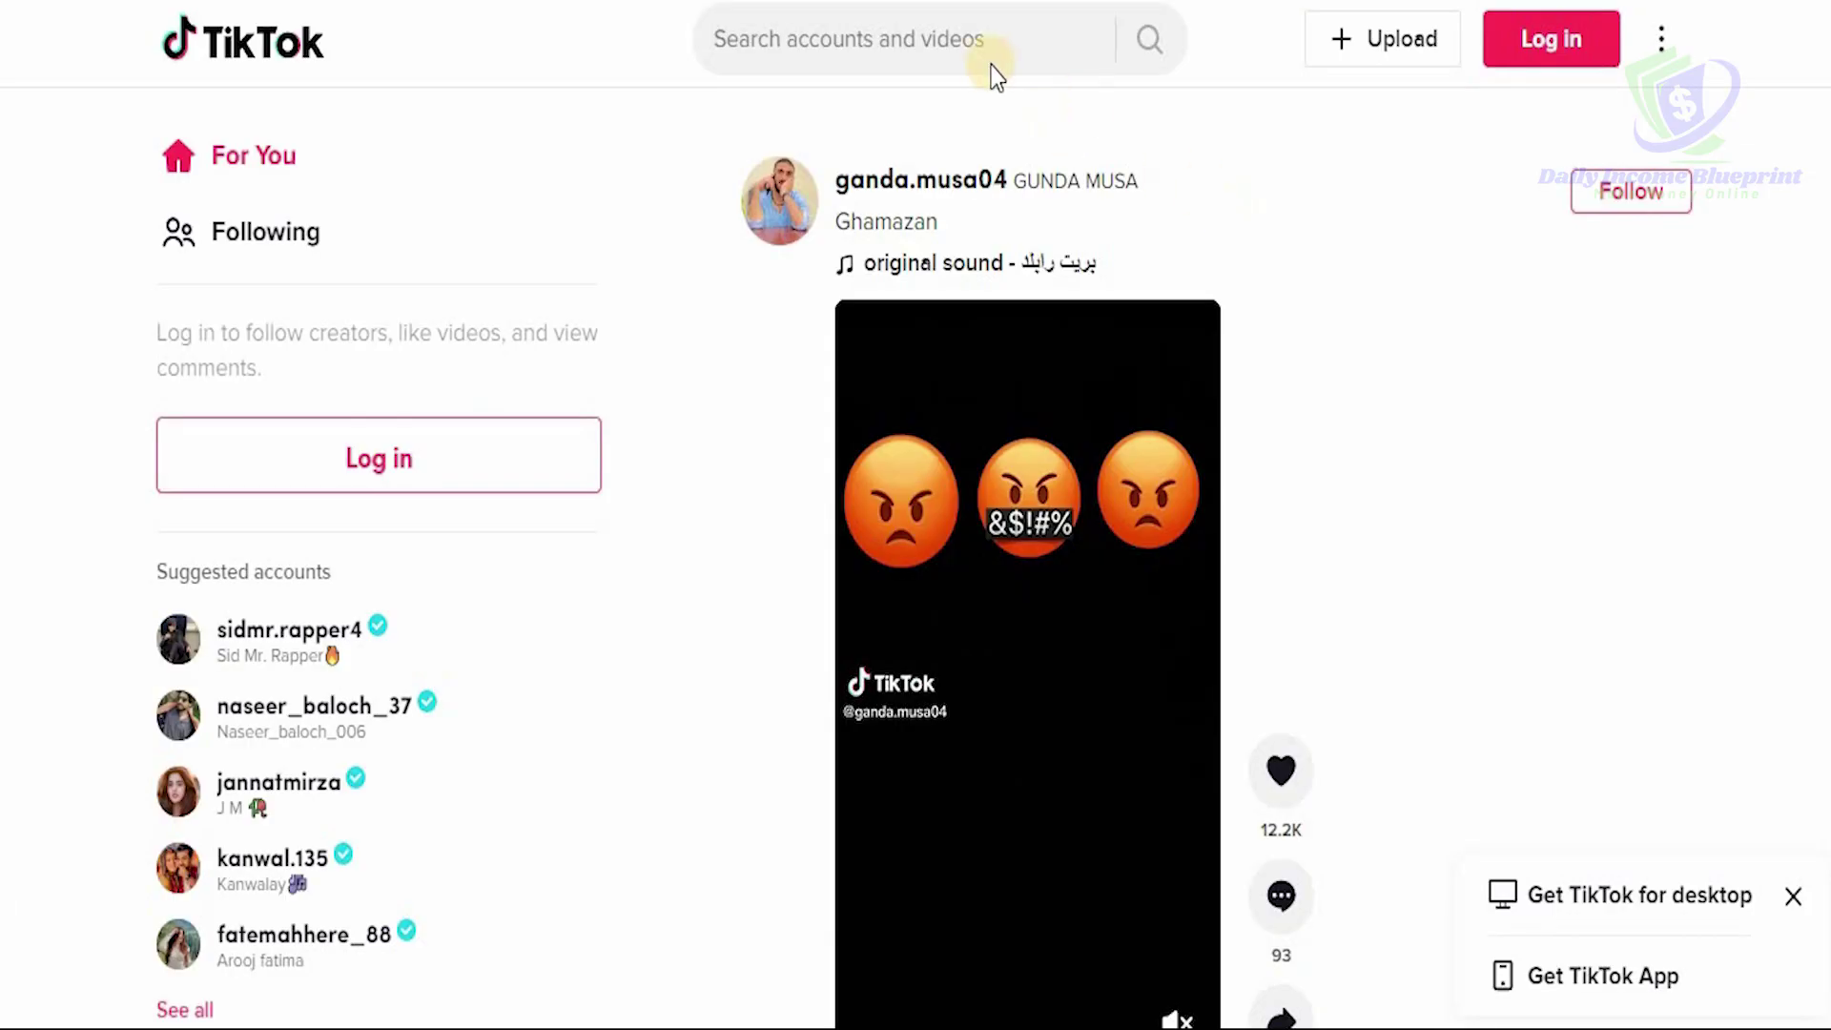
# - Search TikTok for 'amazon', open the official amazon profile and scroll its video grid
pyautogui.click(968, 41)
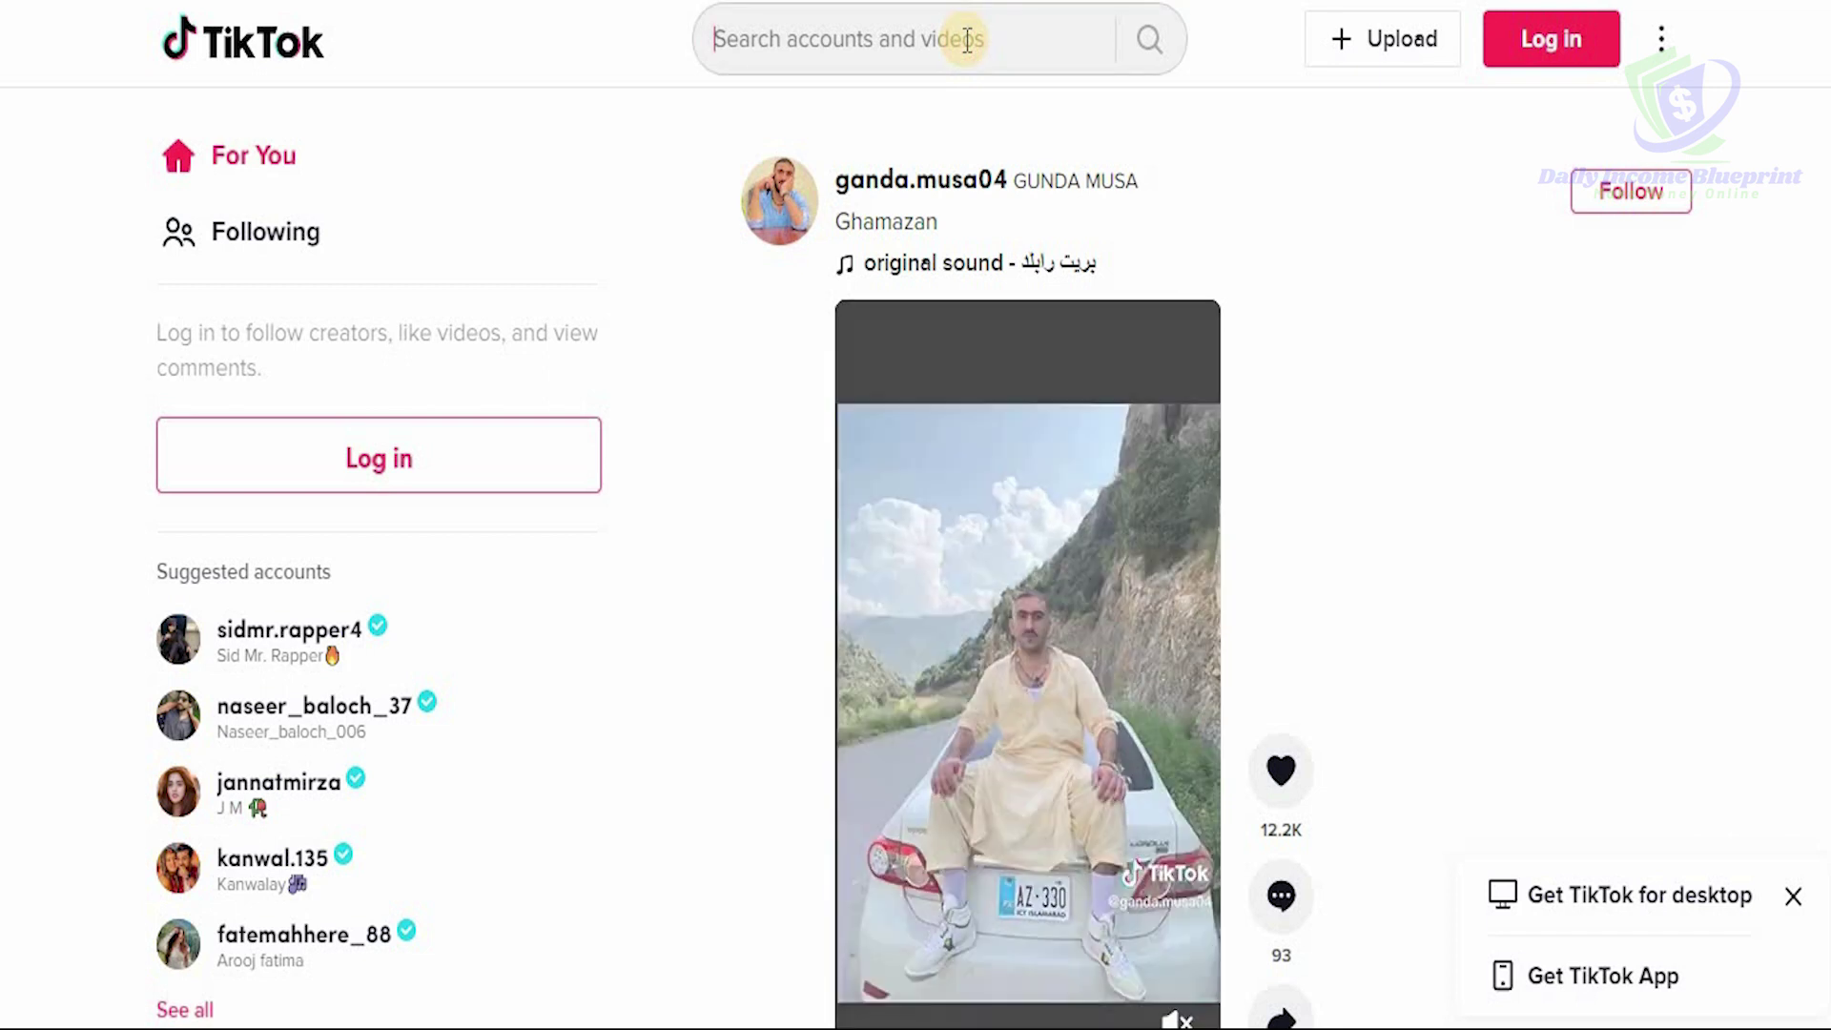
pyautogui.write('amazon')
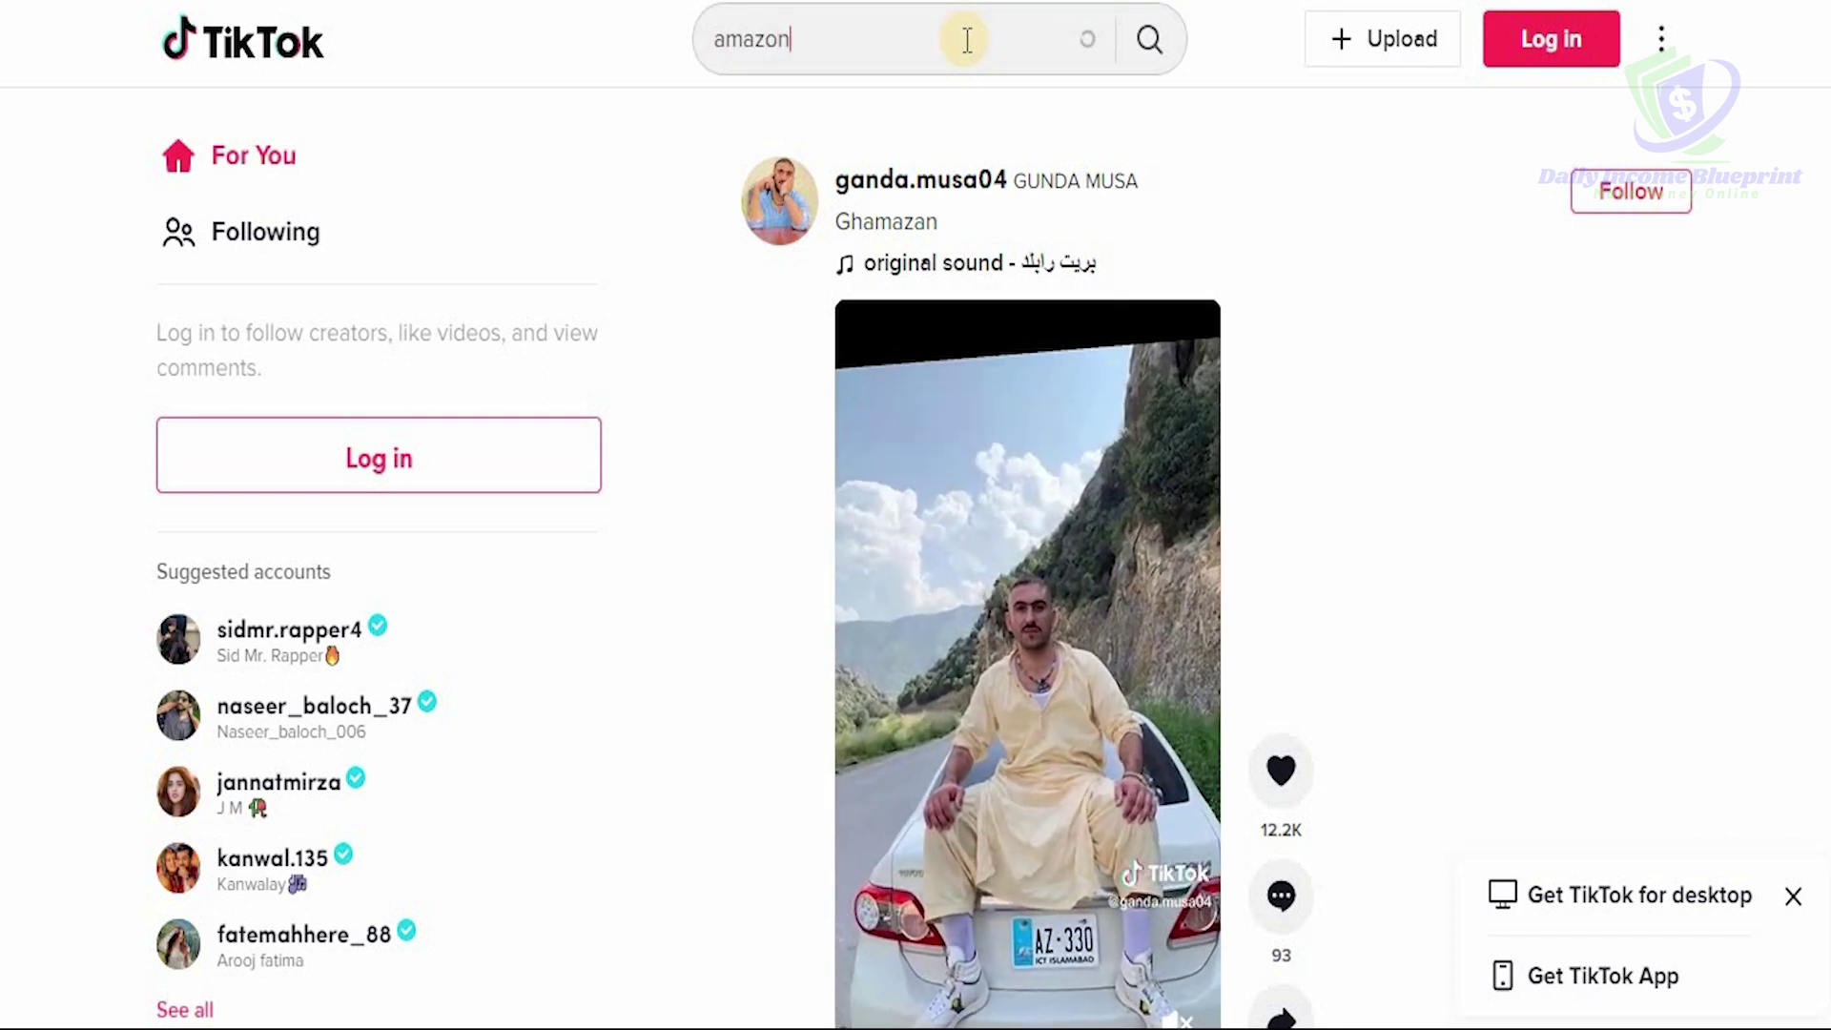
pyautogui.press('Return')
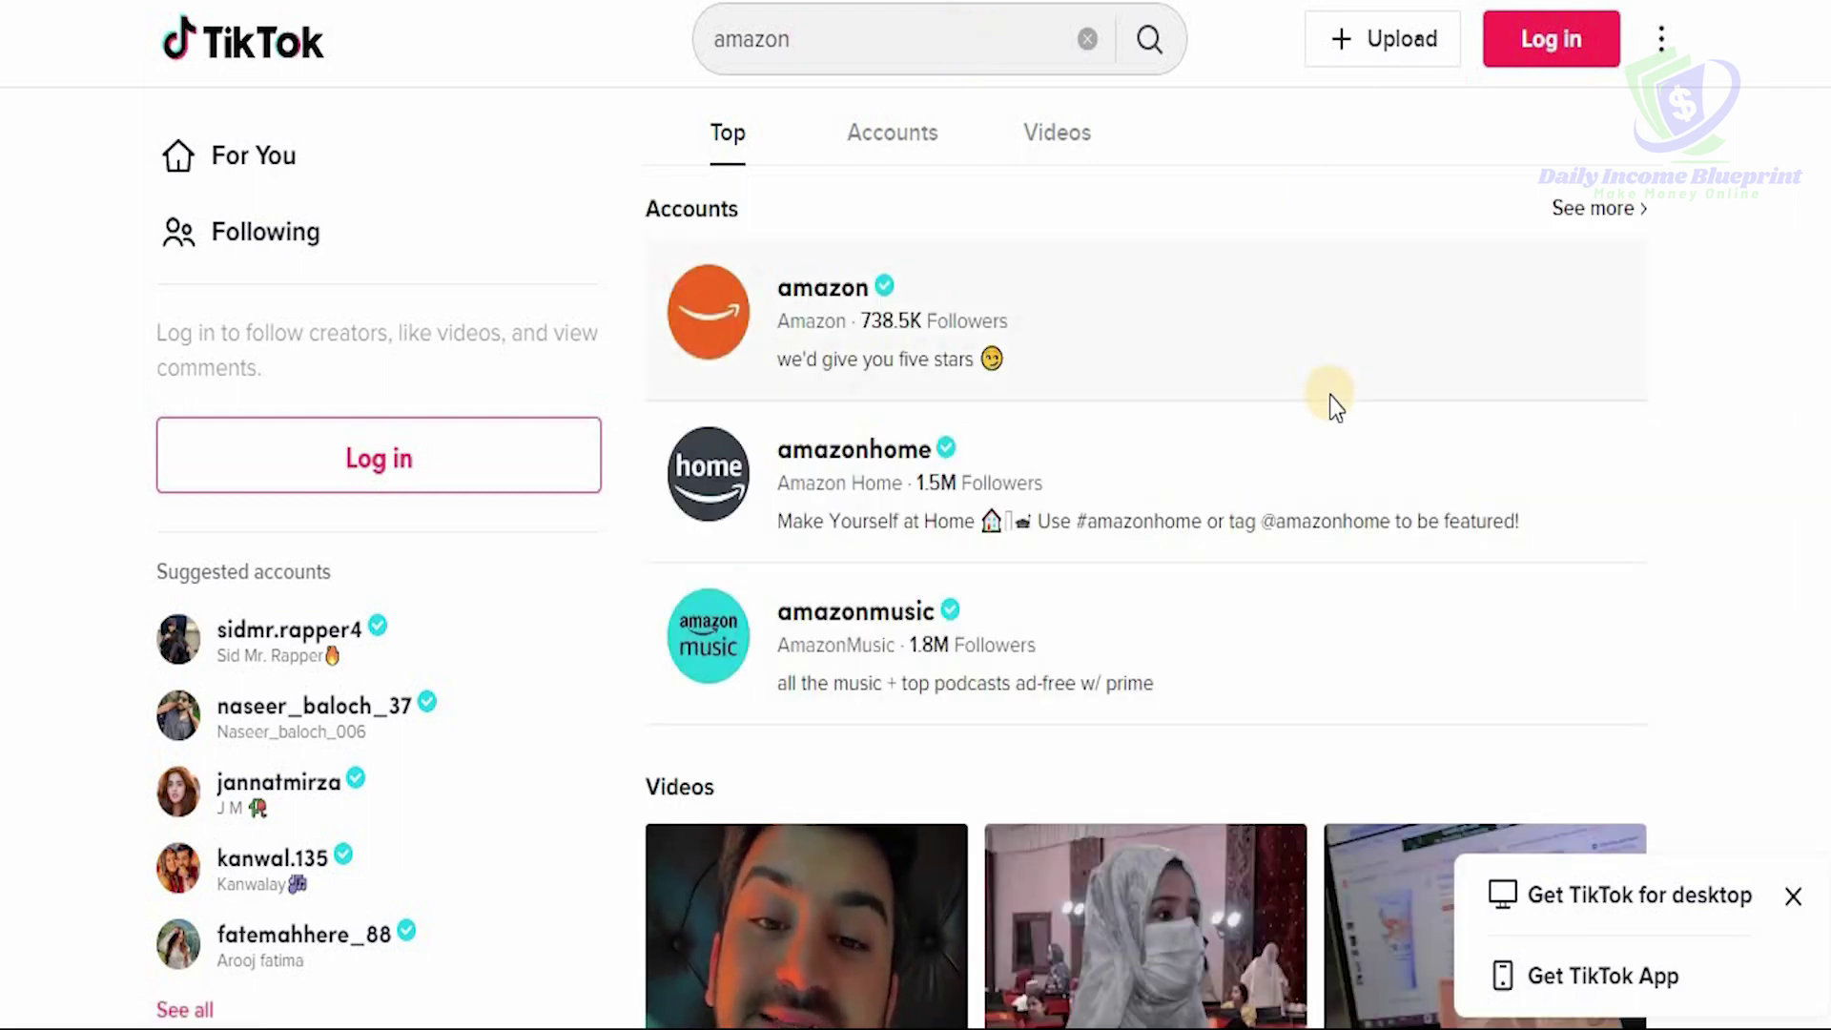
pyautogui.click(810, 286)
pyautogui.scroll(-2, 1109, 375)
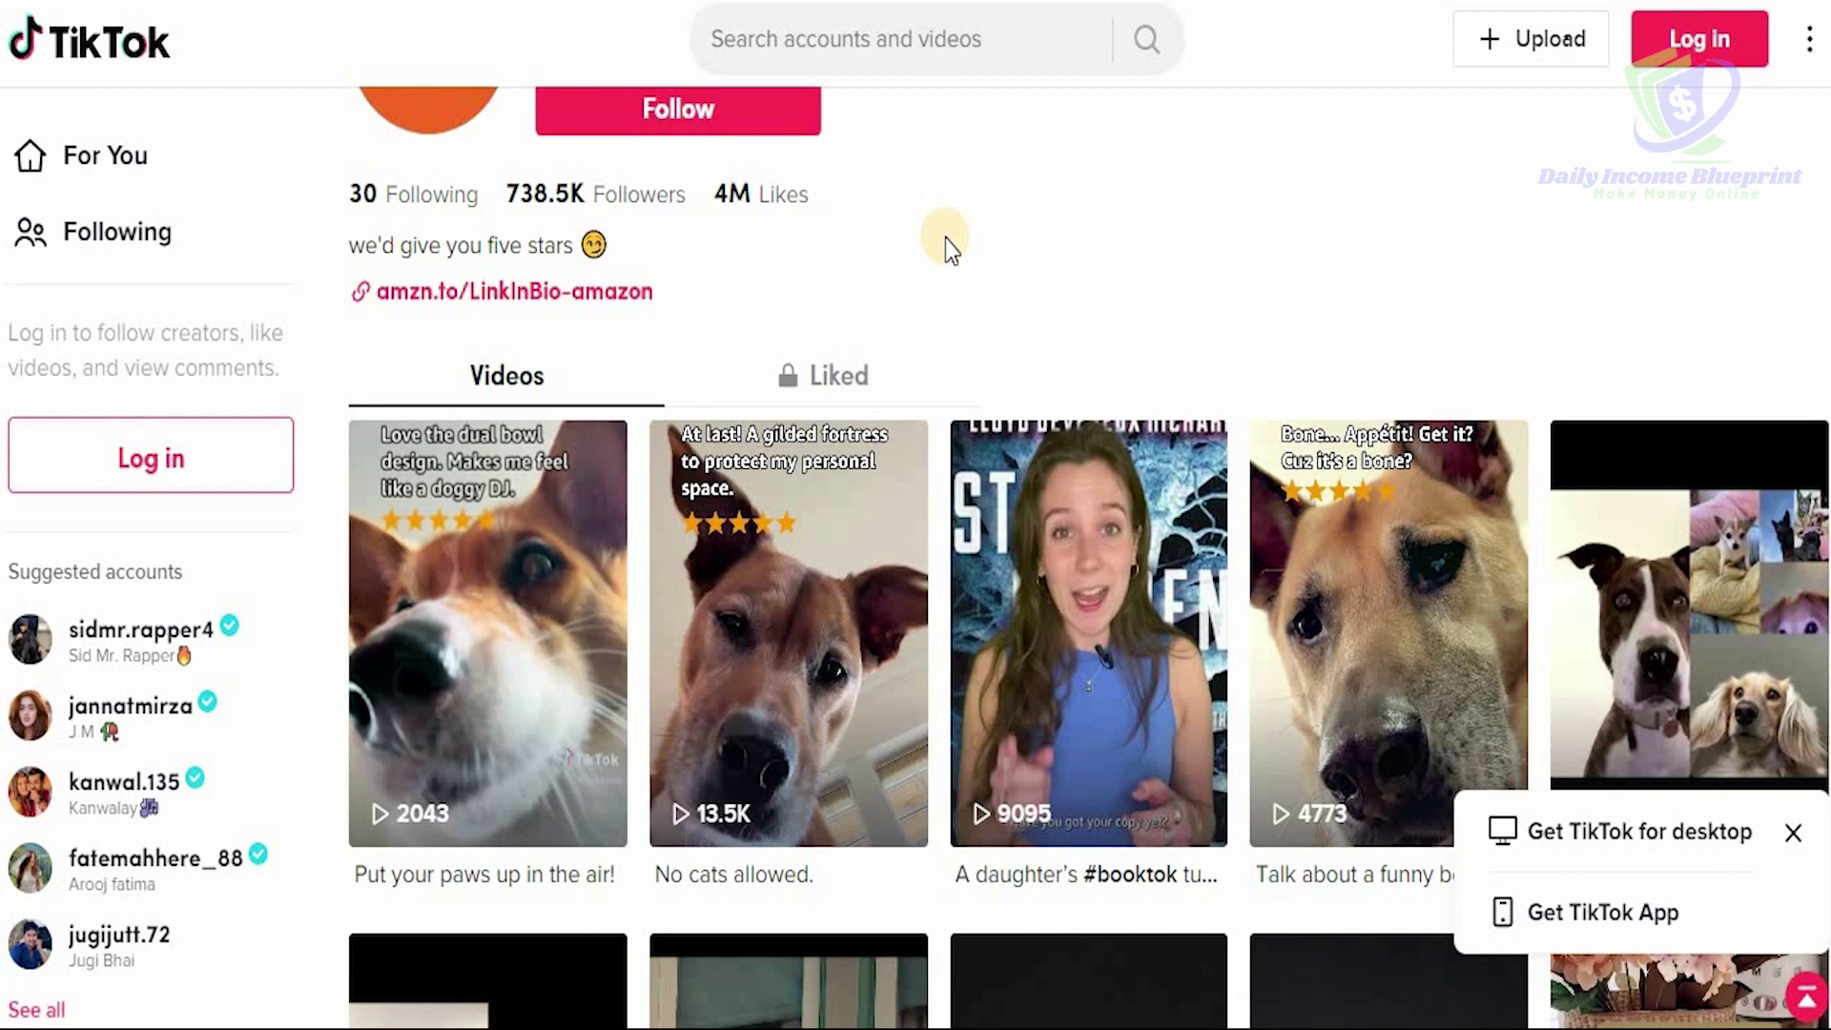
pyautogui.scroll(-1, 946, 239)
pyautogui.scroll(-4, 946, 238)
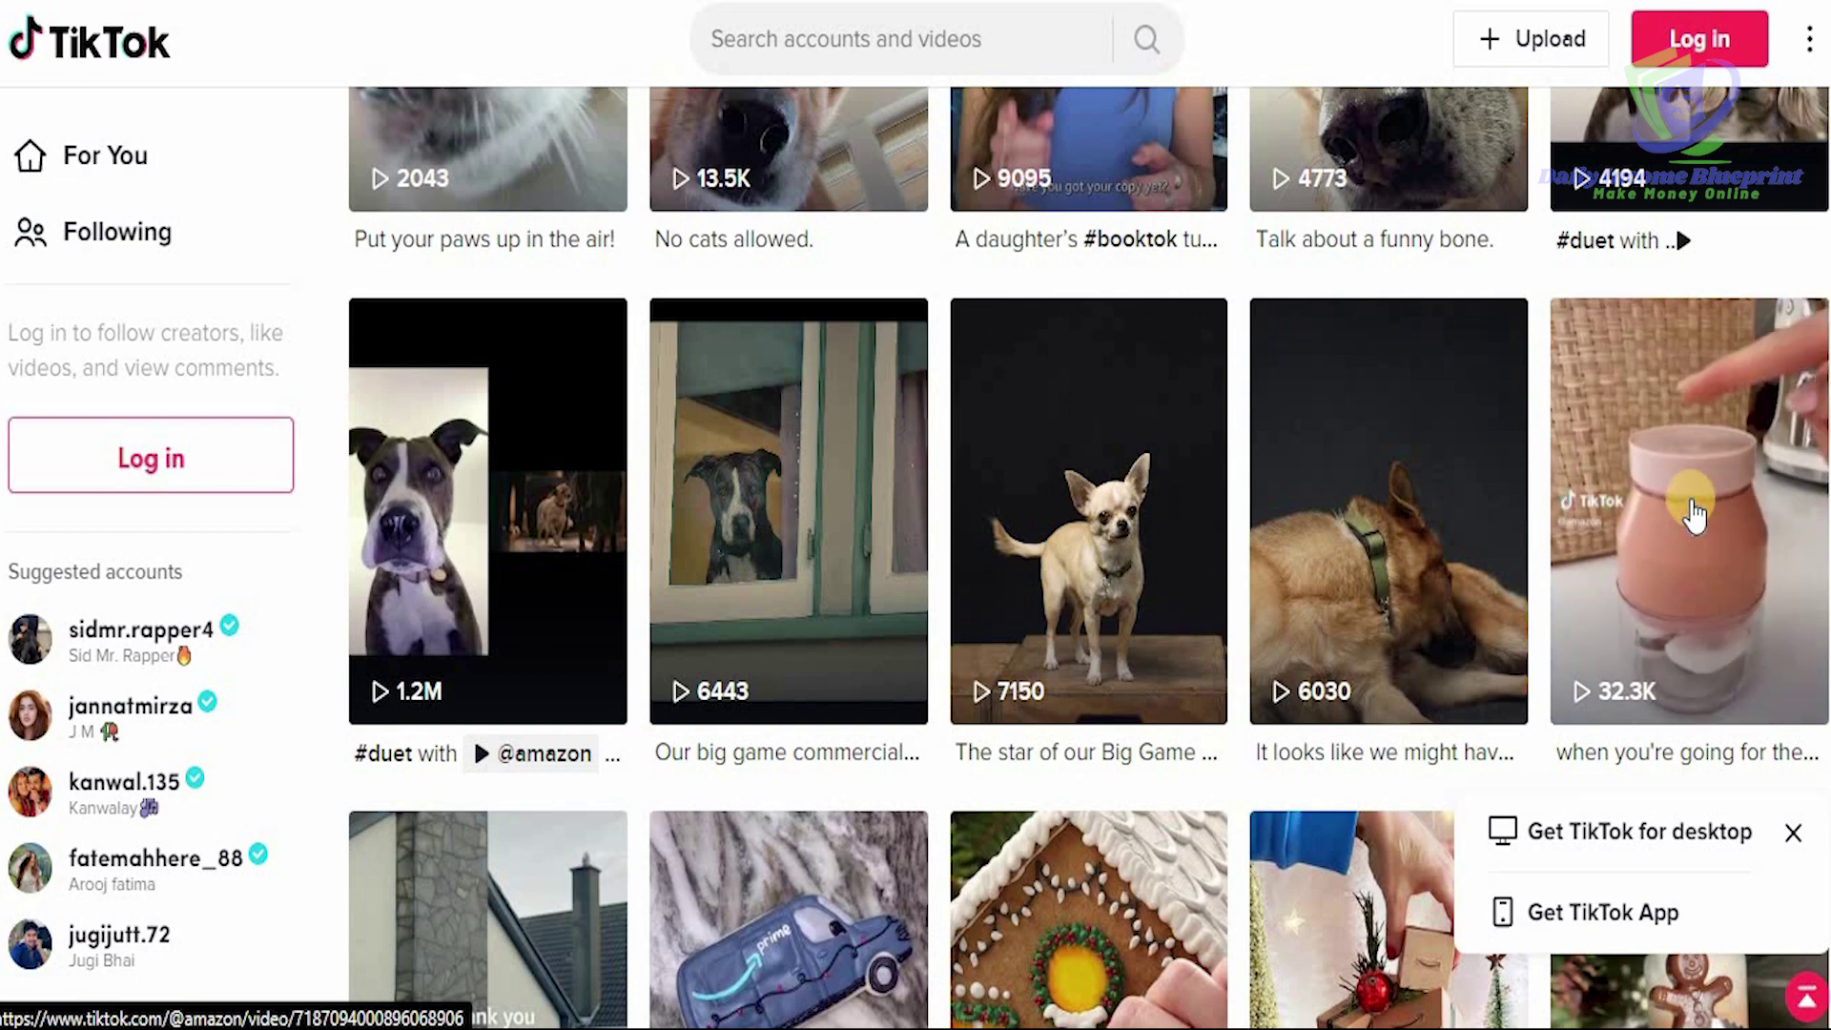
# - Watch two amazon videos full screen, close the viewer, then generate the product's plain-text link
pyautogui.click(1694, 515)
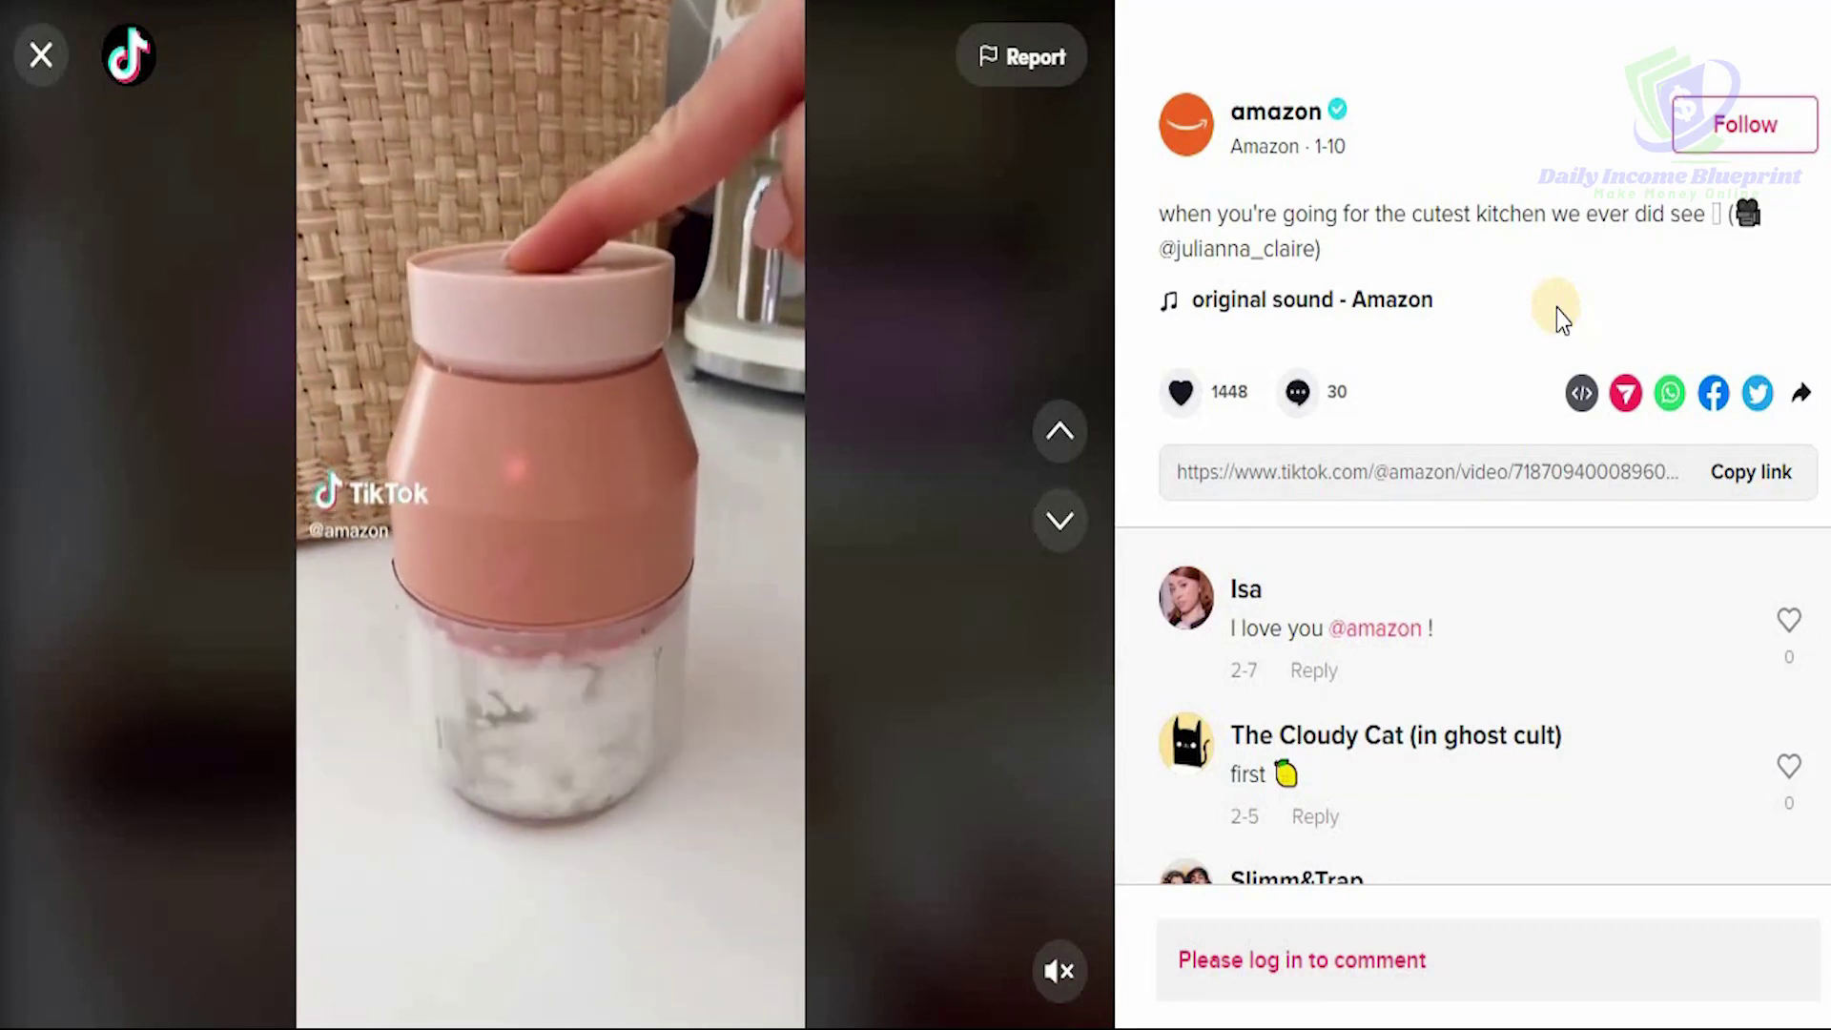
pyautogui.press('Down')
pyautogui.press('Down')
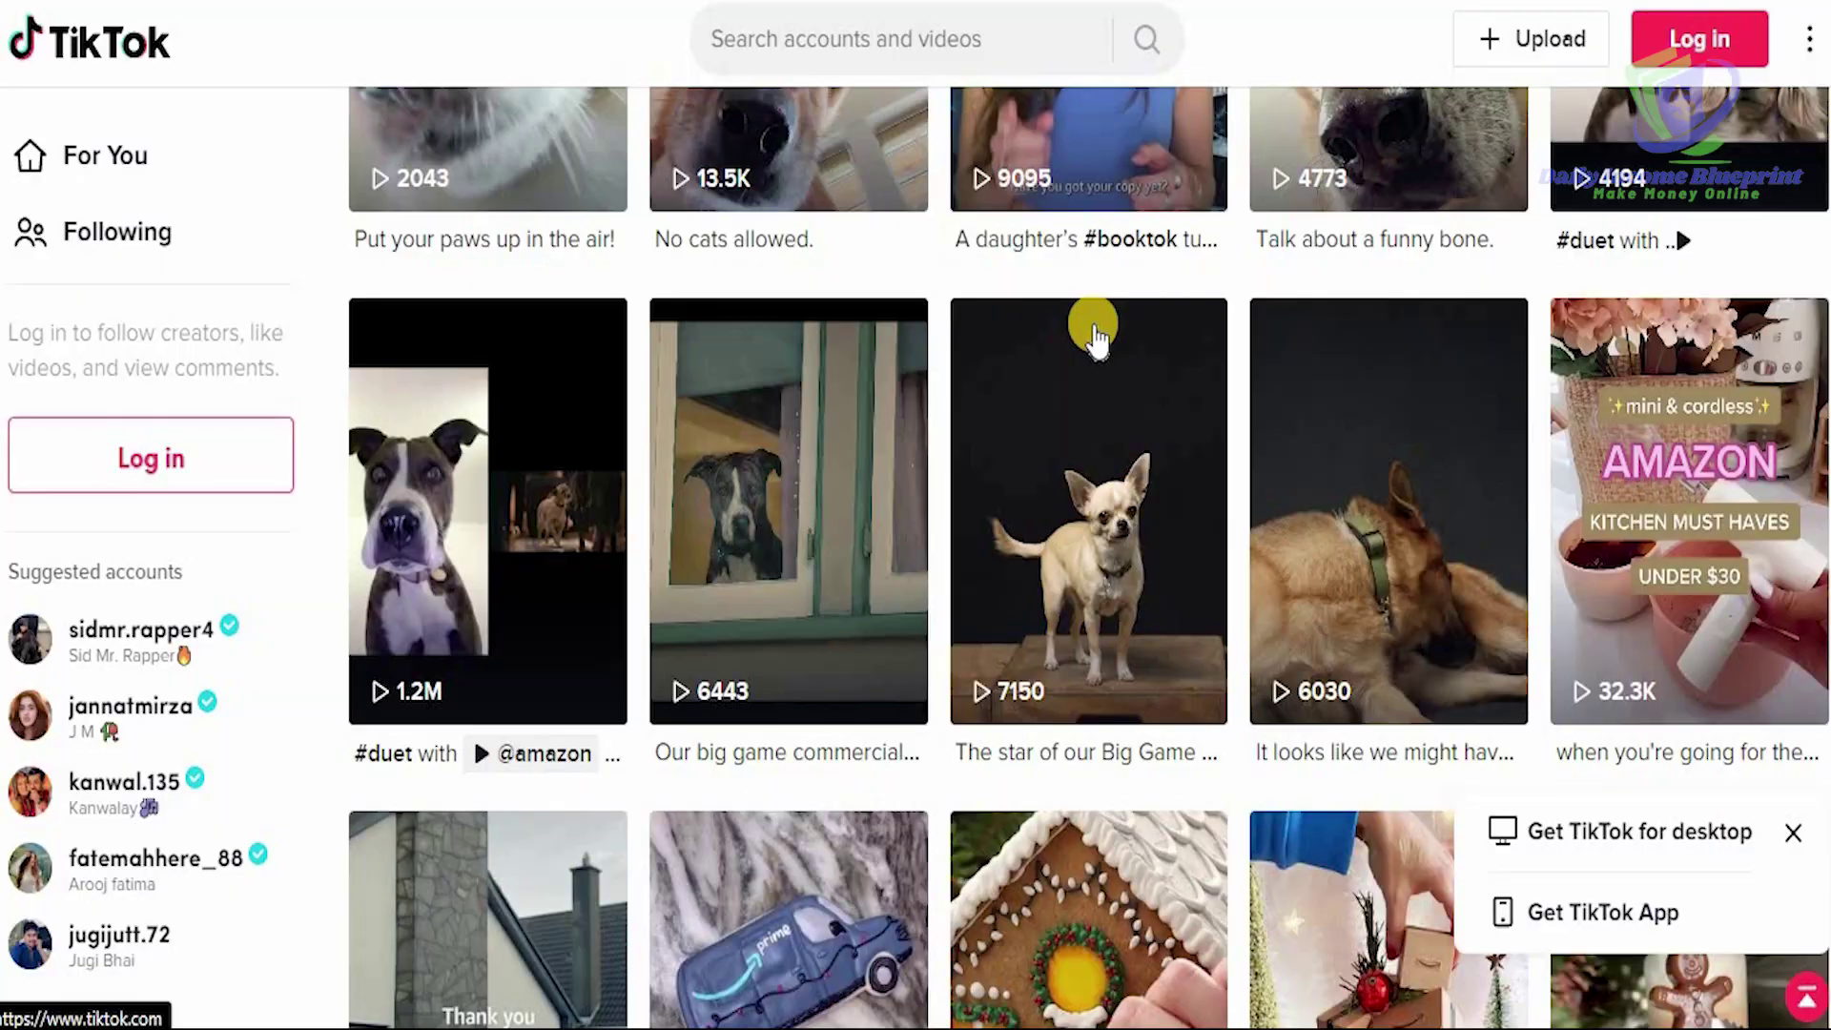
pyautogui.click(1093, 330)
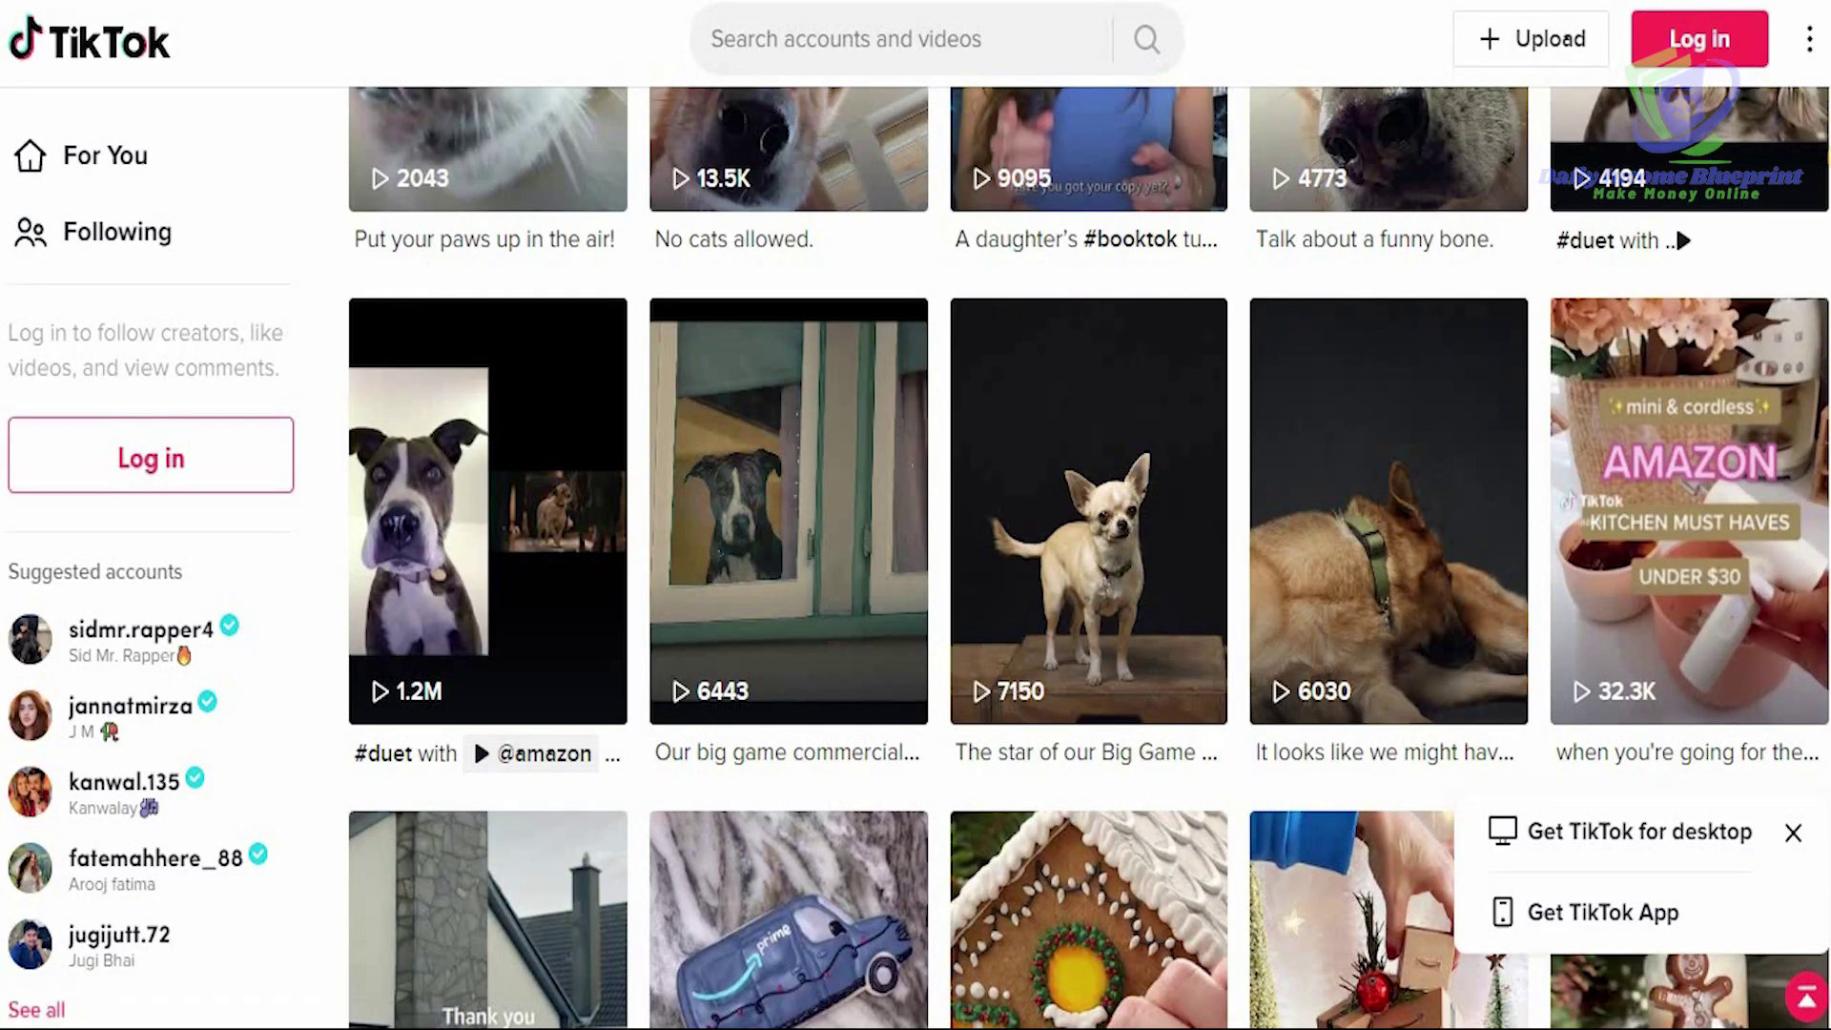
pyautogui.scroll(5, 1087, 558)
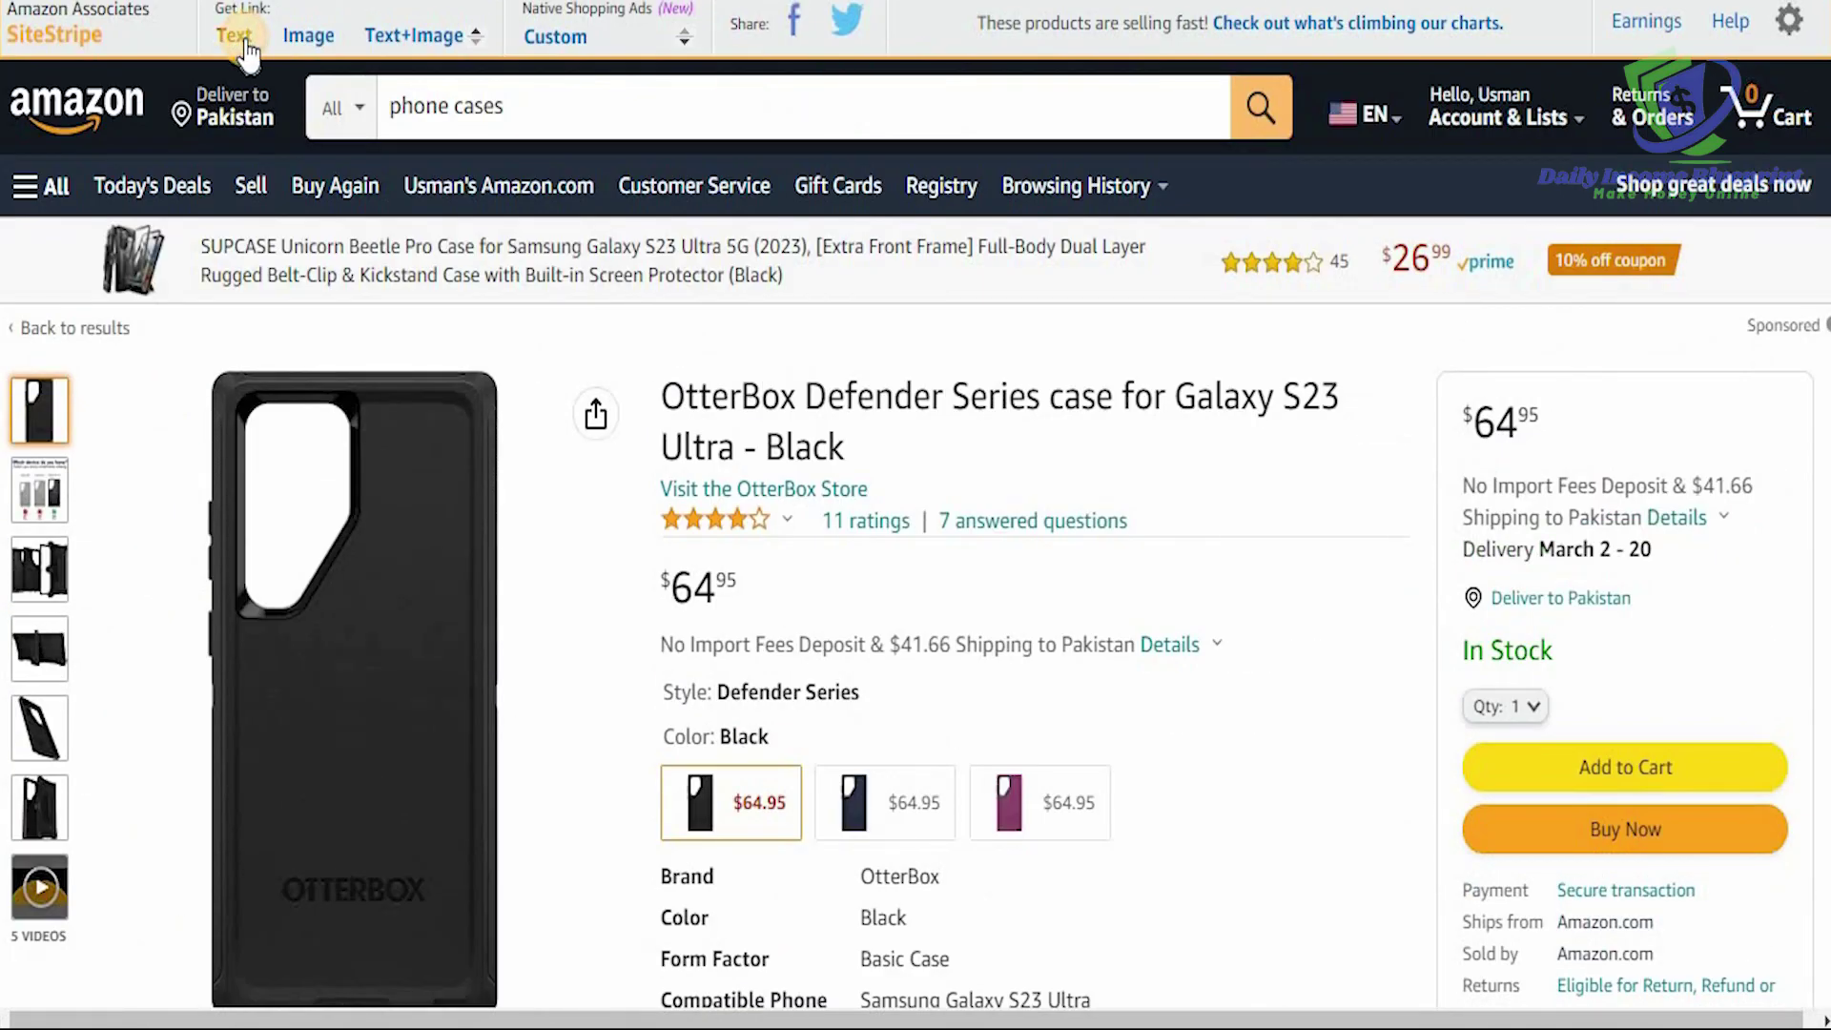
pyautogui.click(243, 43)
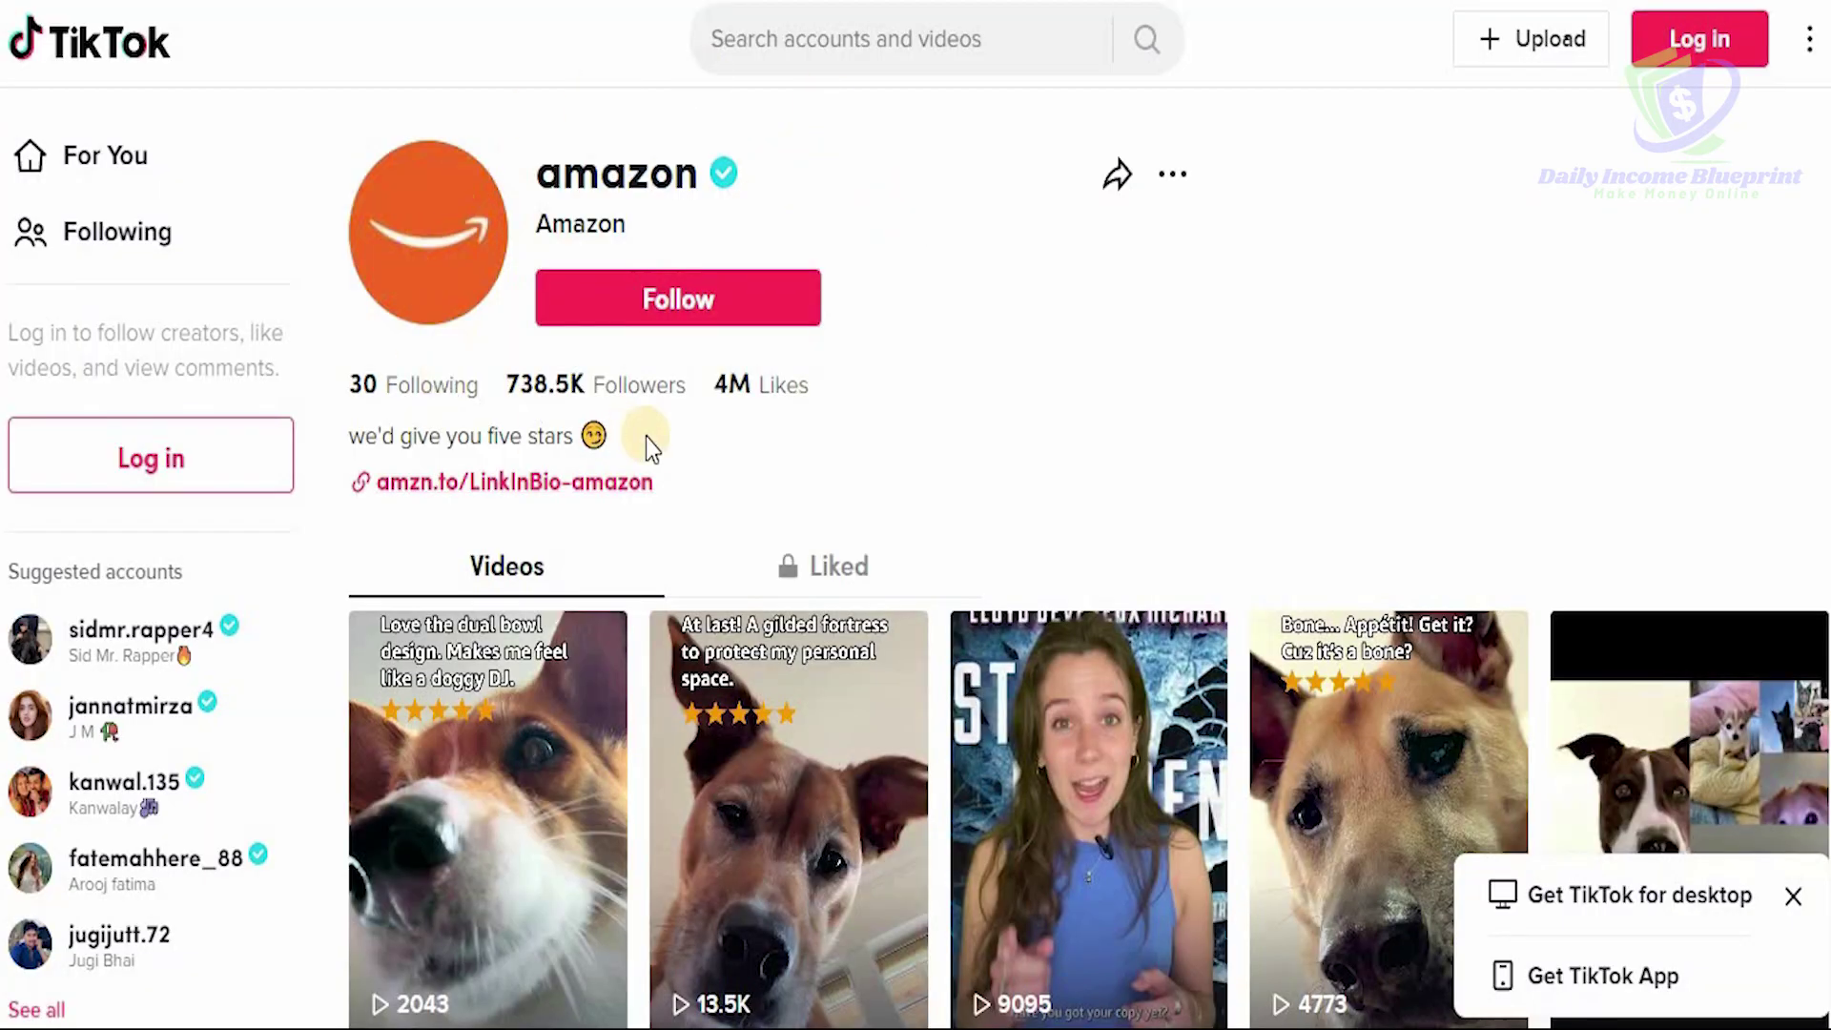
# - Follow the amzn.to/LinkInBio-amazon bio link past the warning and open the corgi cookies post
pyautogui.click(436, 488)
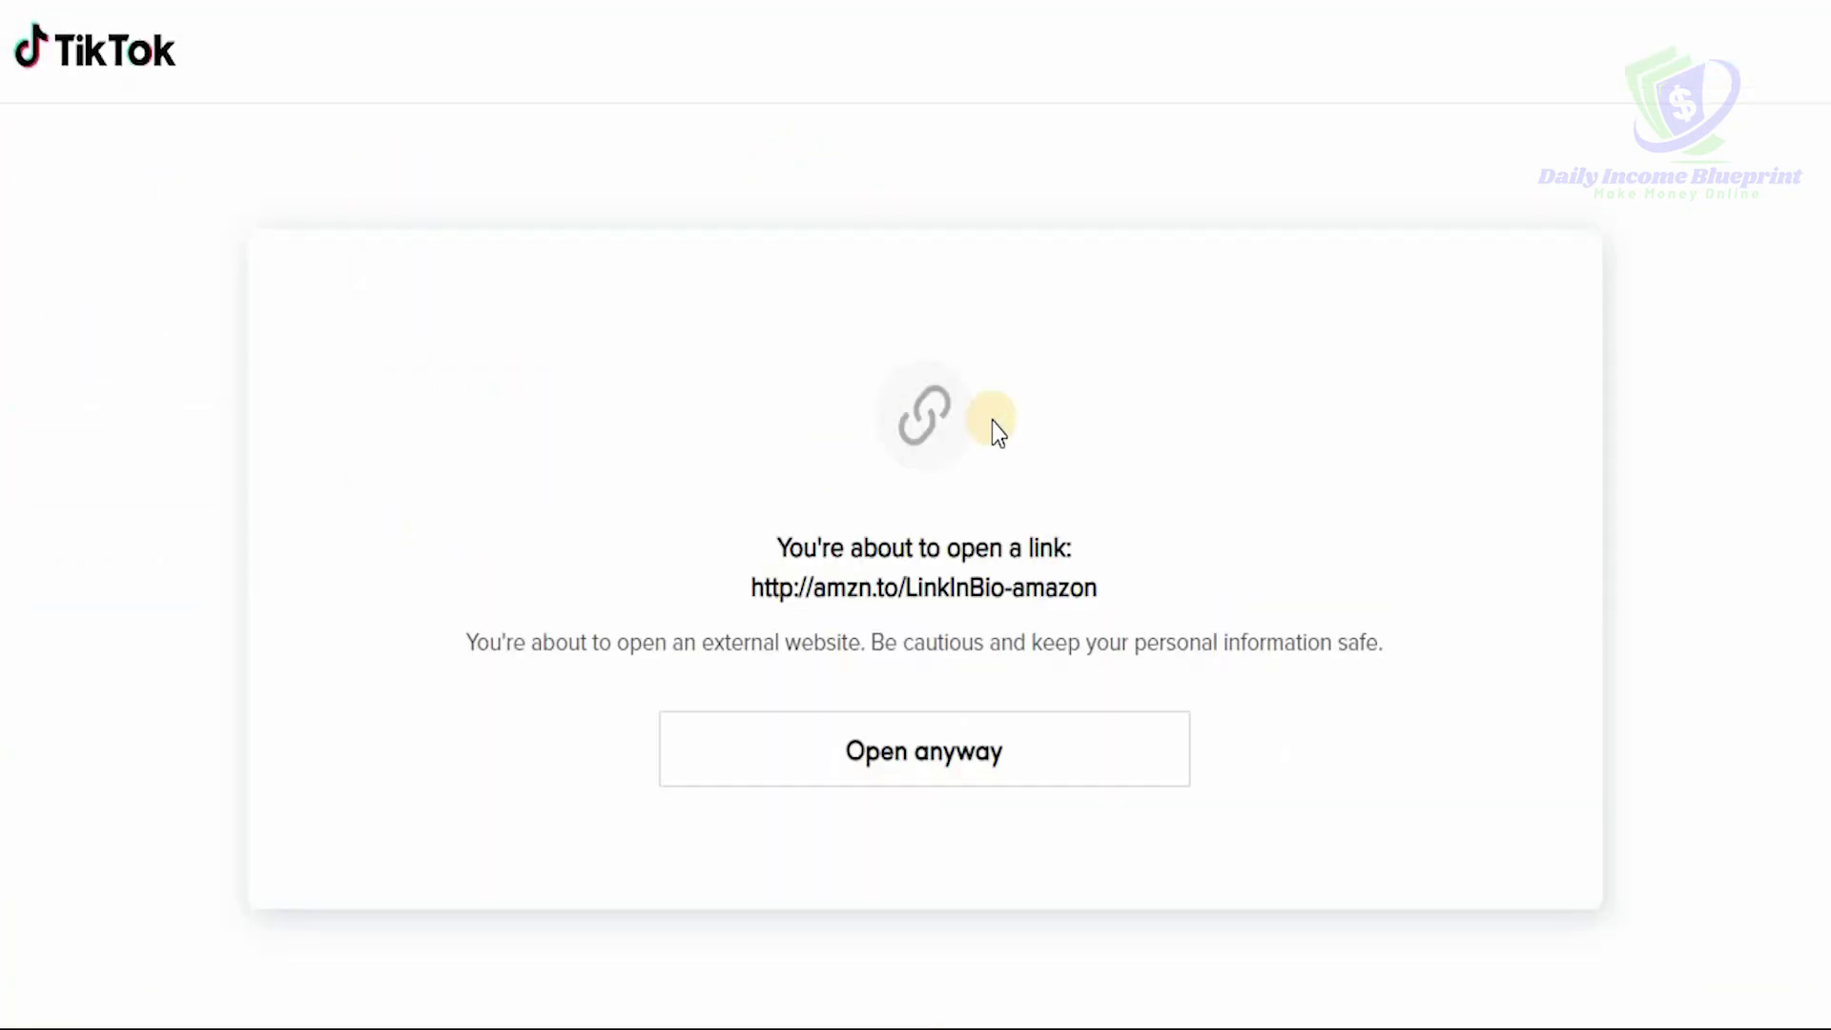
pyautogui.click(979, 763)
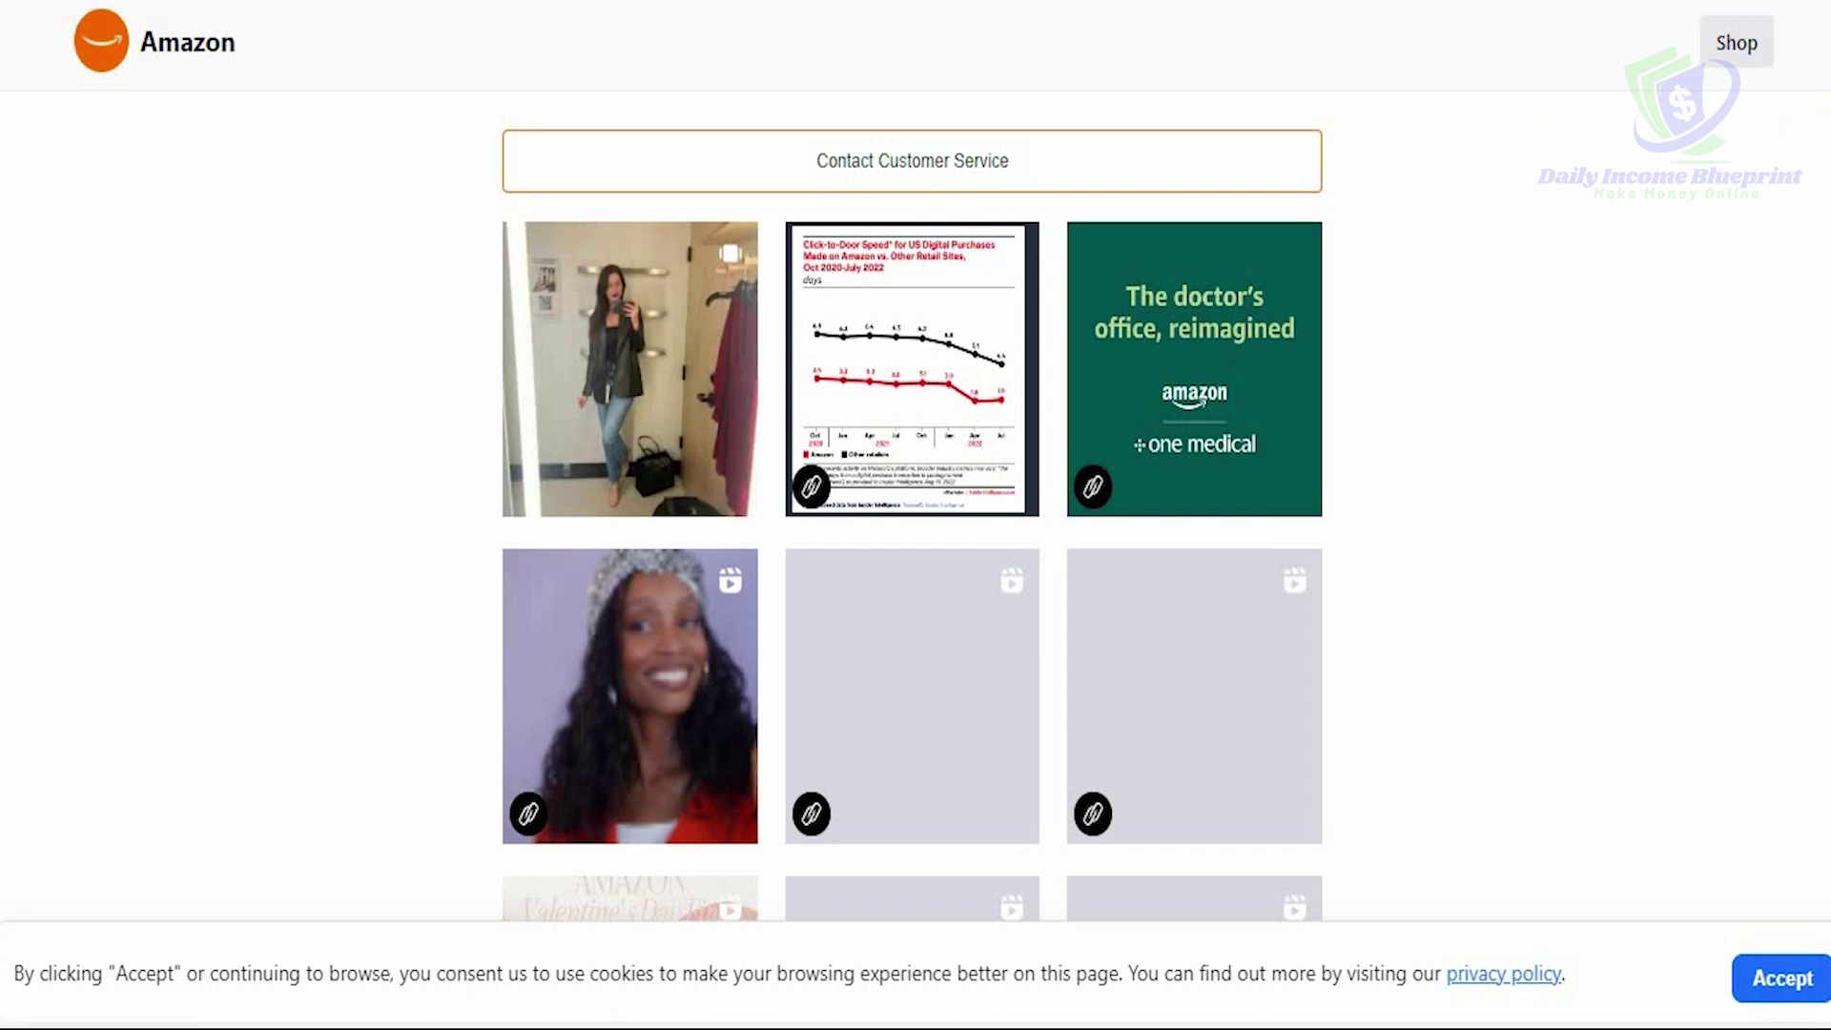
pyautogui.scroll(-8, 1564, 172)
pyautogui.scroll(-10, 912, 506)
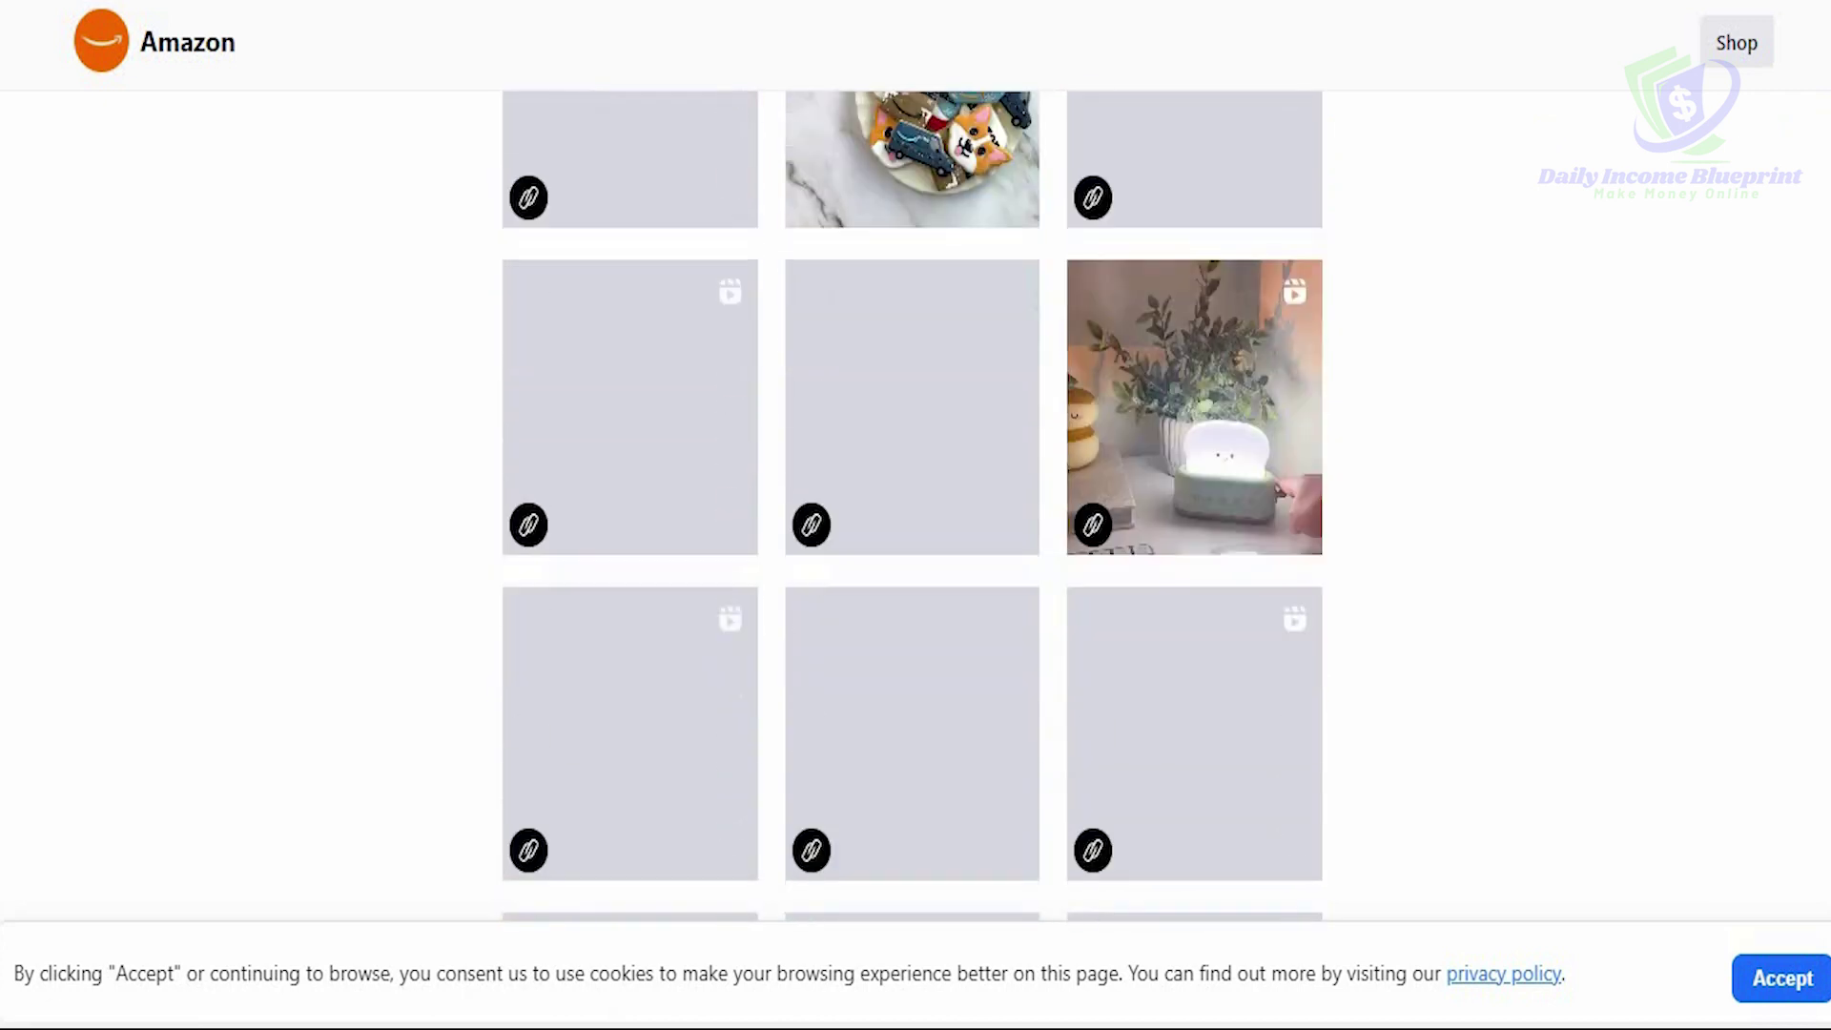
pyautogui.scroll(10, 912, 505)
pyautogui.scroll(-6, 1185, 430)
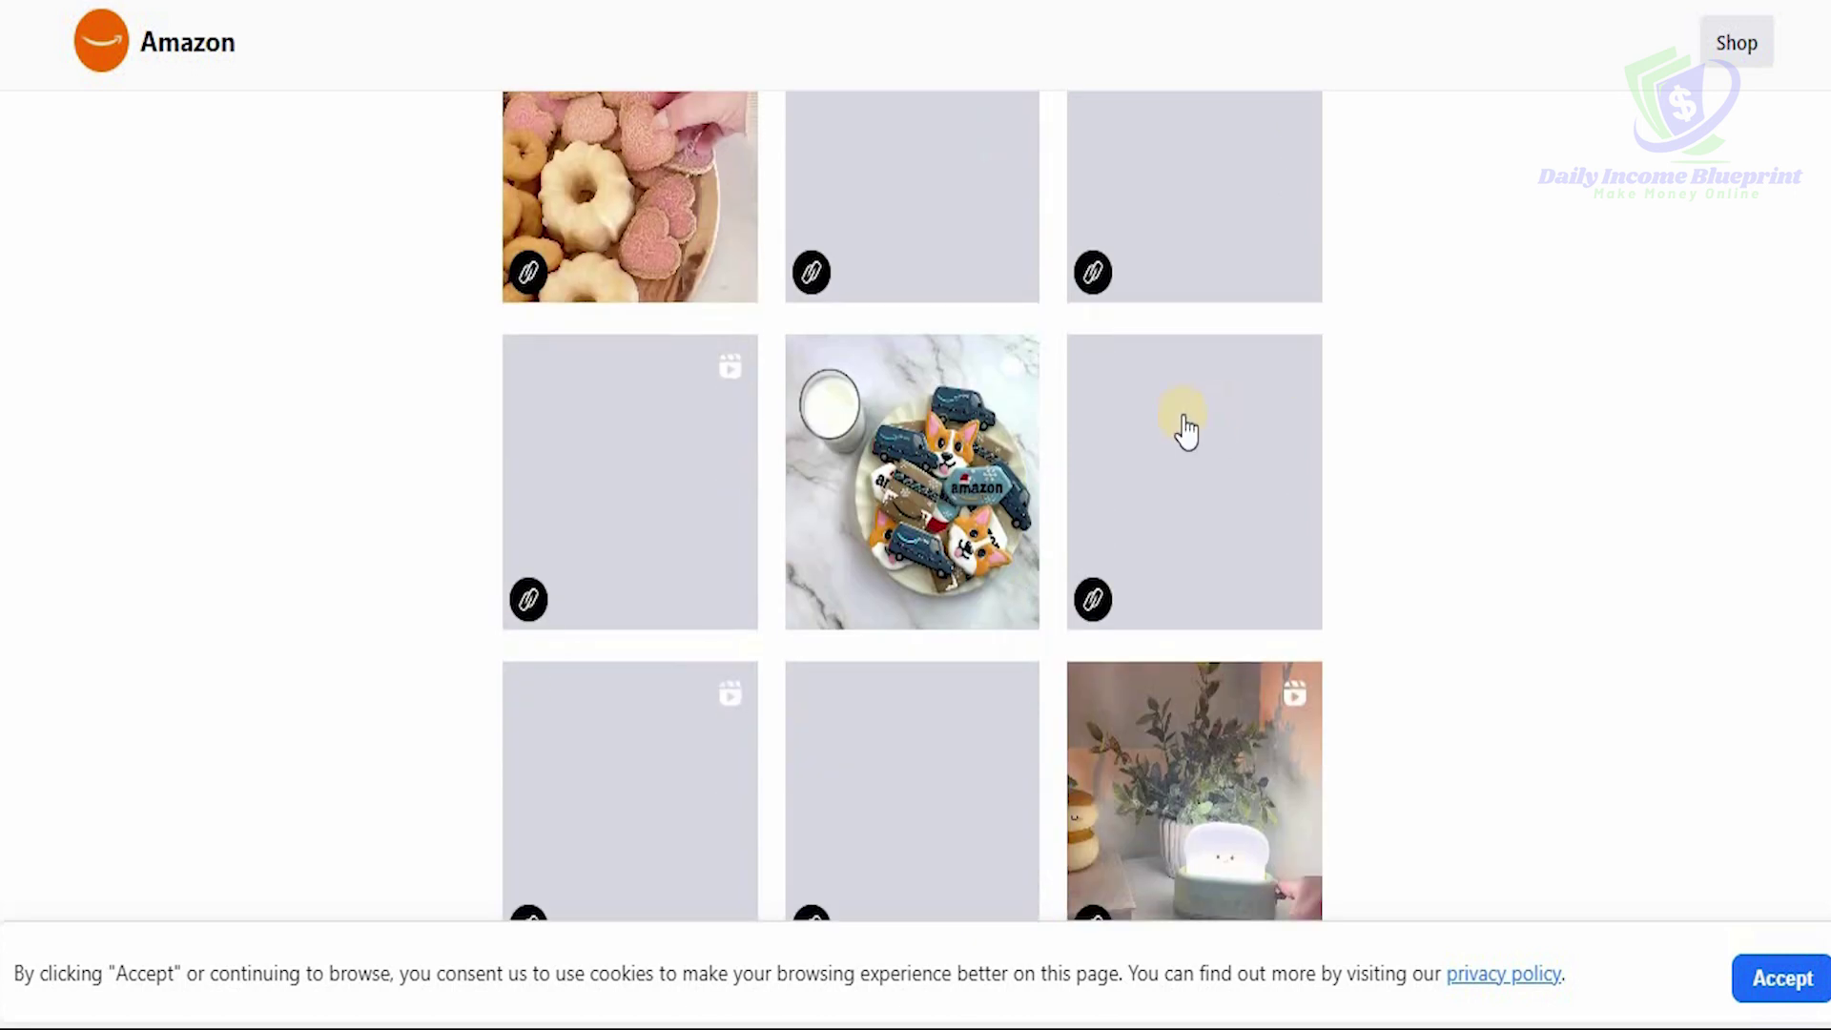
pyautogui.click(927, 481)
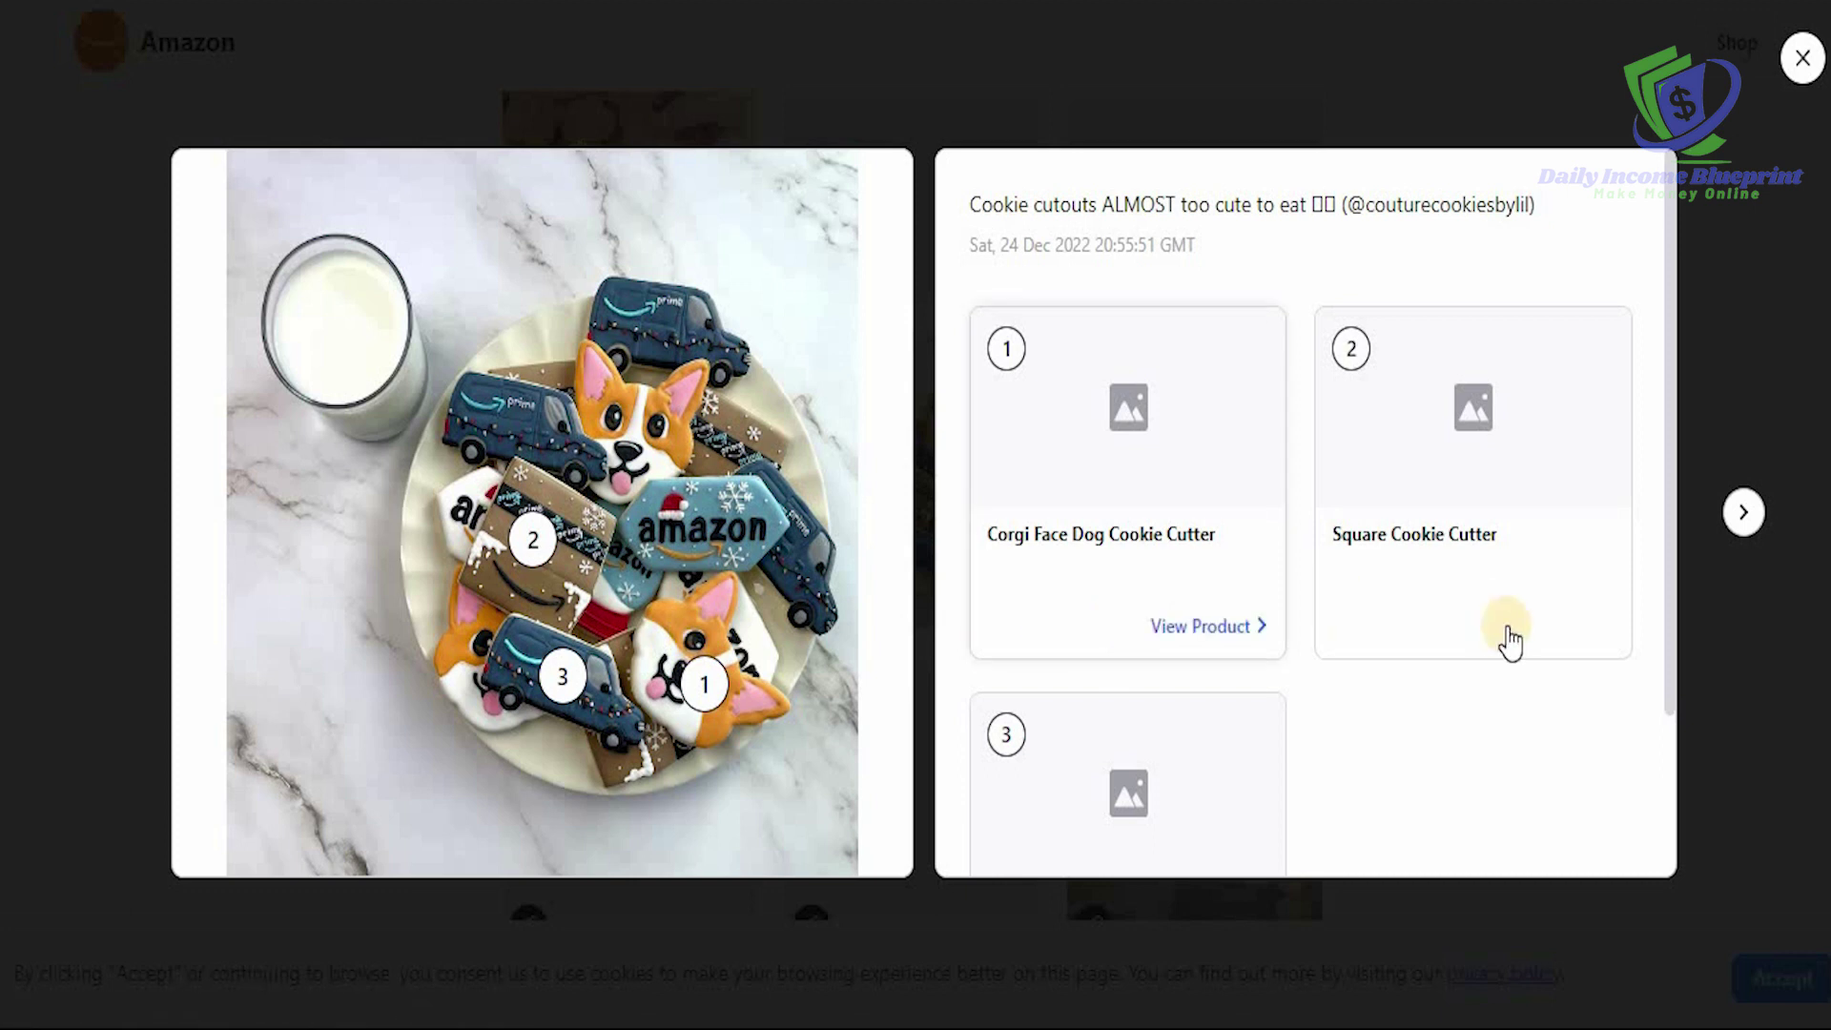
# - Review the Corgi Face Dog Cookie Cutter product page, then close the cookie post
pyautogui.moveTo(1598, 441)
pyautogui.moveTo(1095, 621)
pyautogui.click(1205, 631)
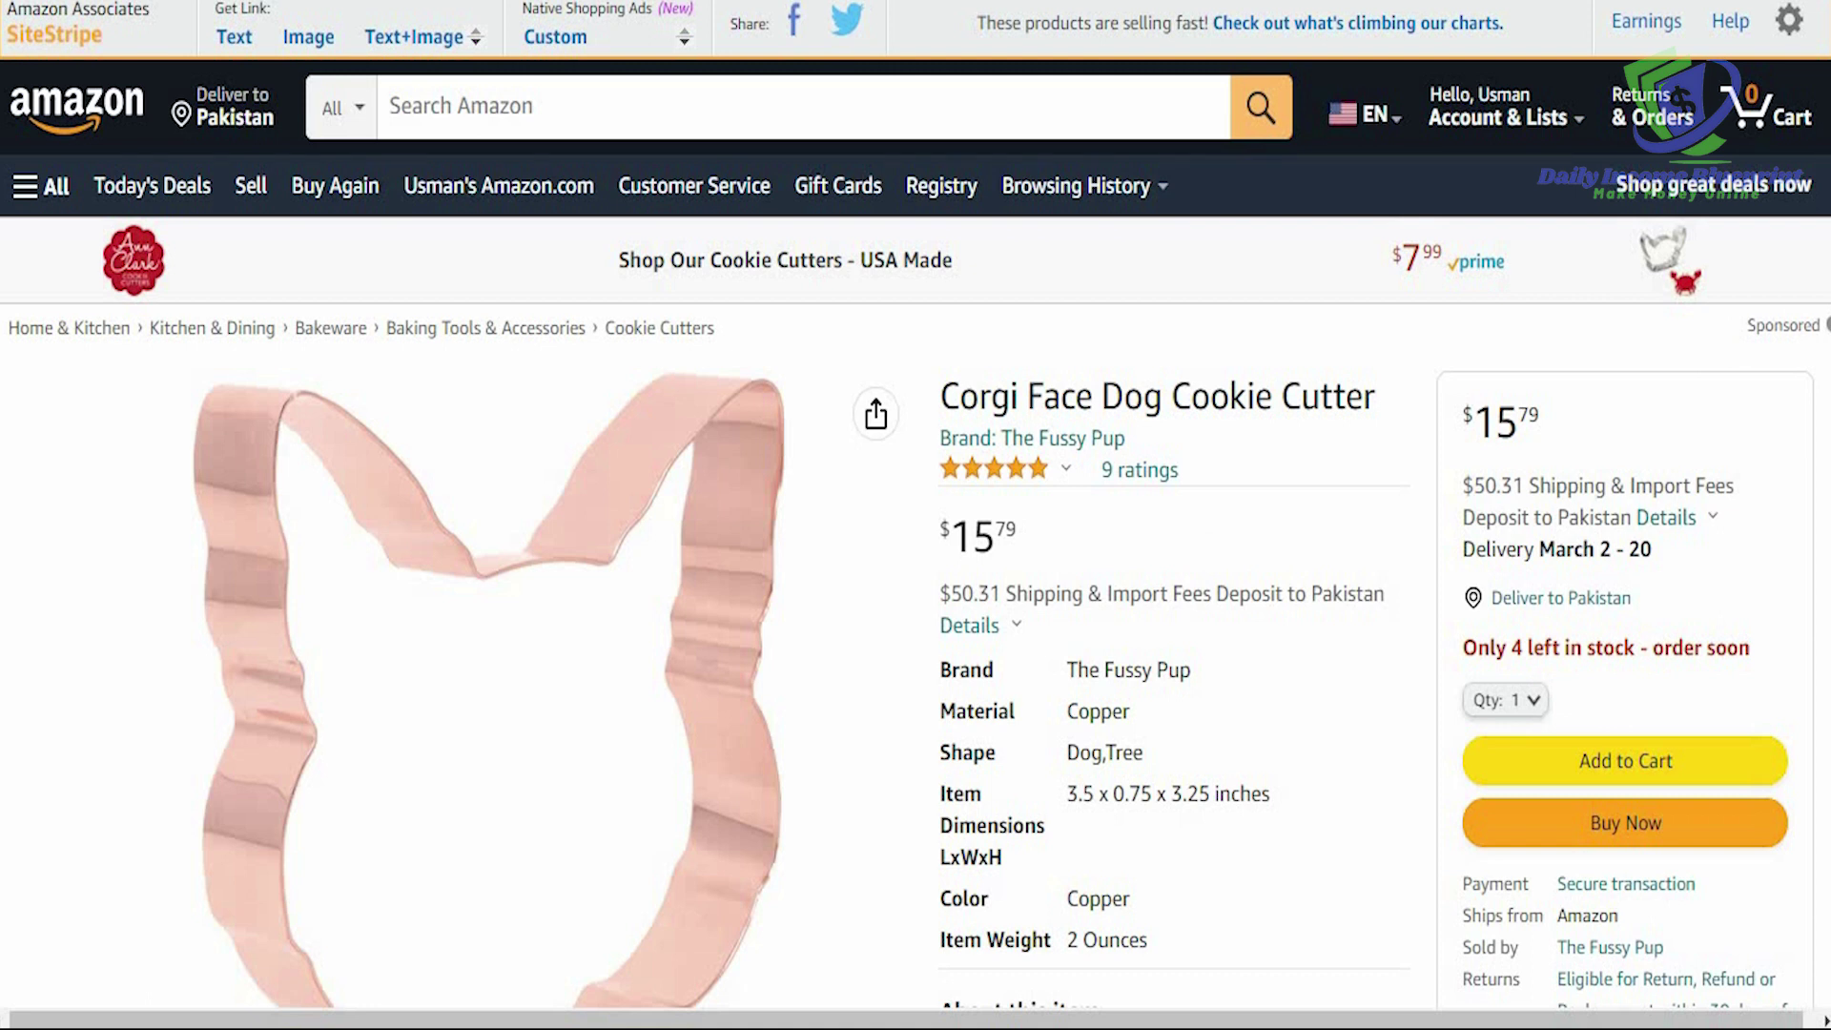
pyautogui.scroll(-5, 915, 515)
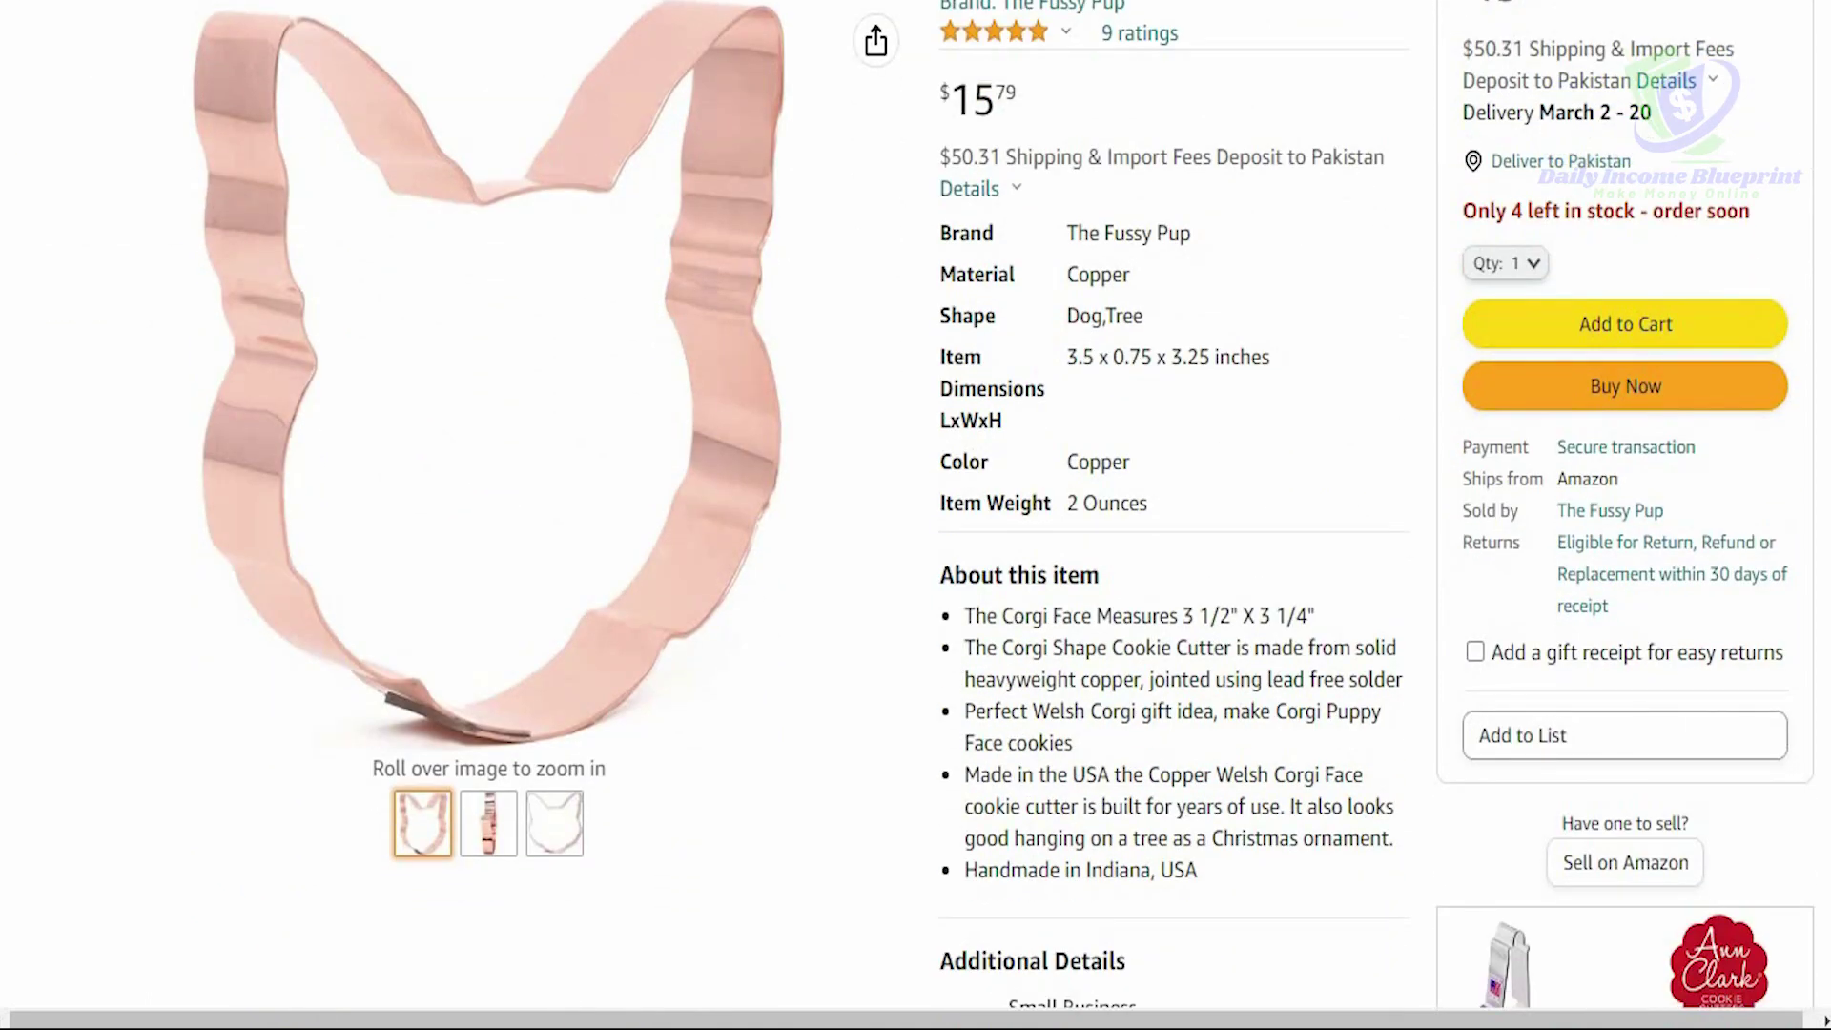
pyautogui.scroll(-10, 916, 515)
pyautogui.scroll(-8, 916, 515)
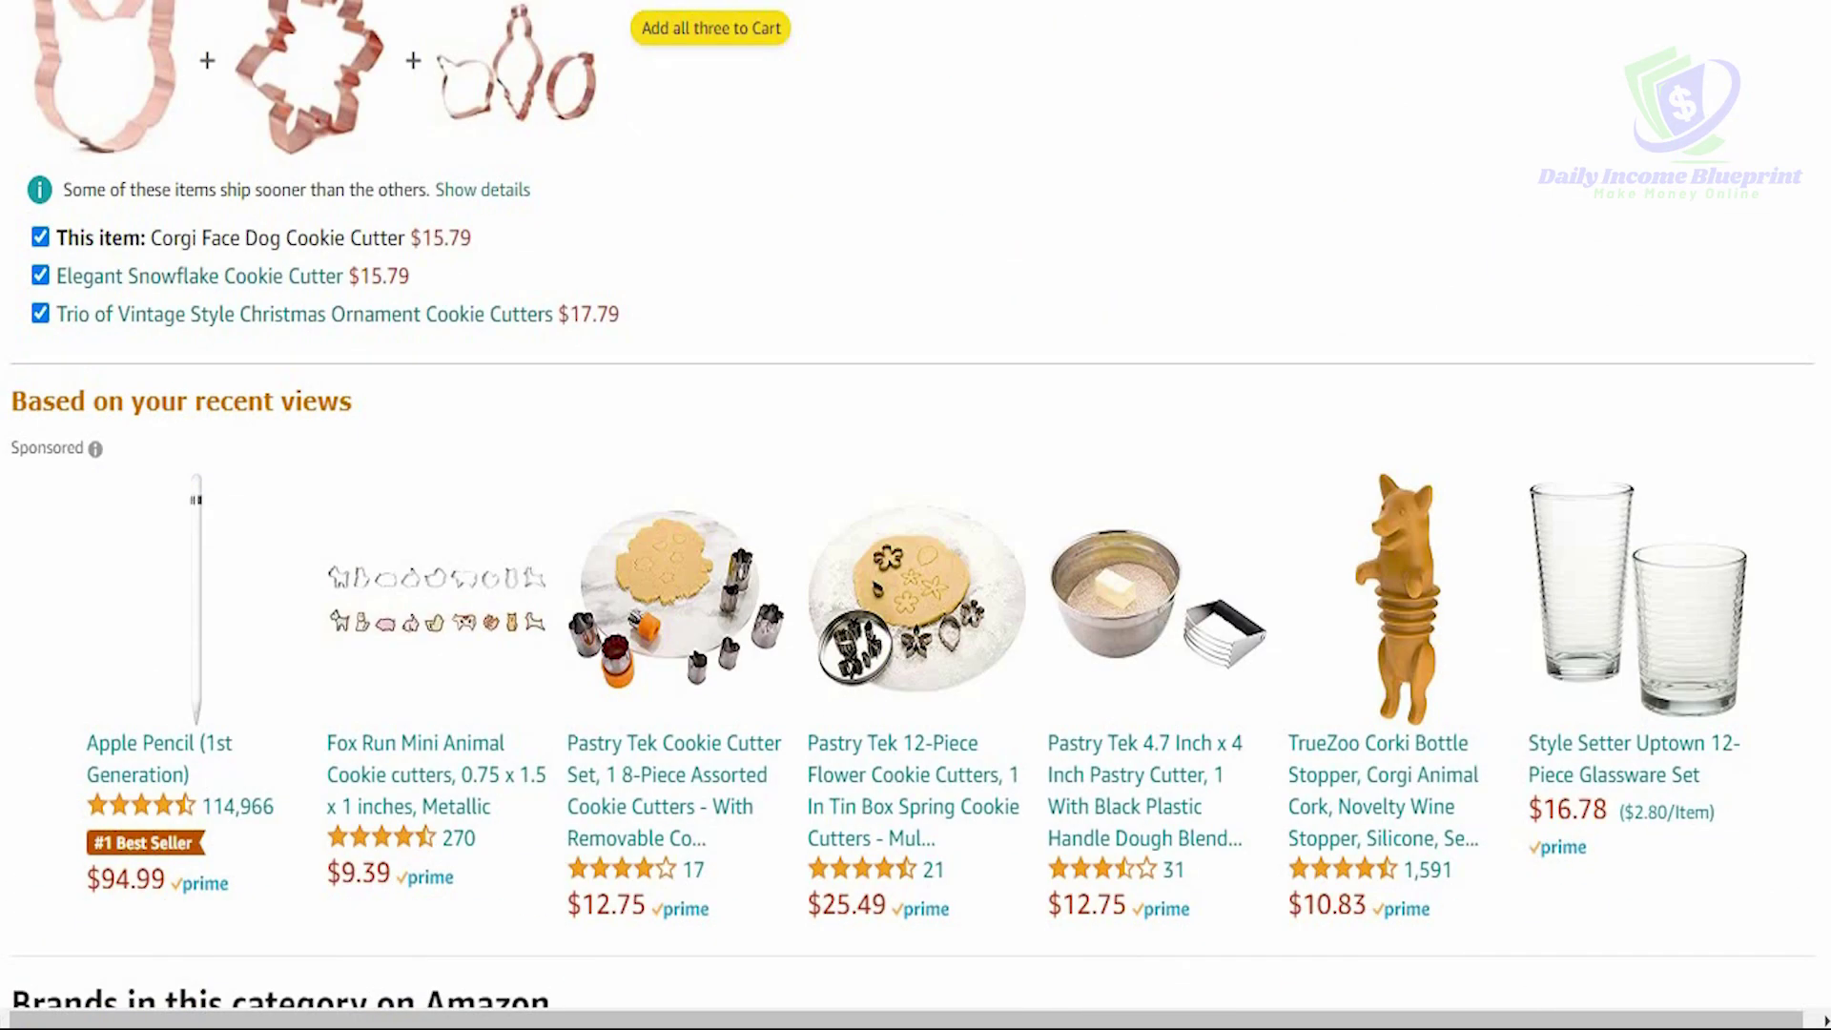
pyautogui.scroll(-15, 916, 515)
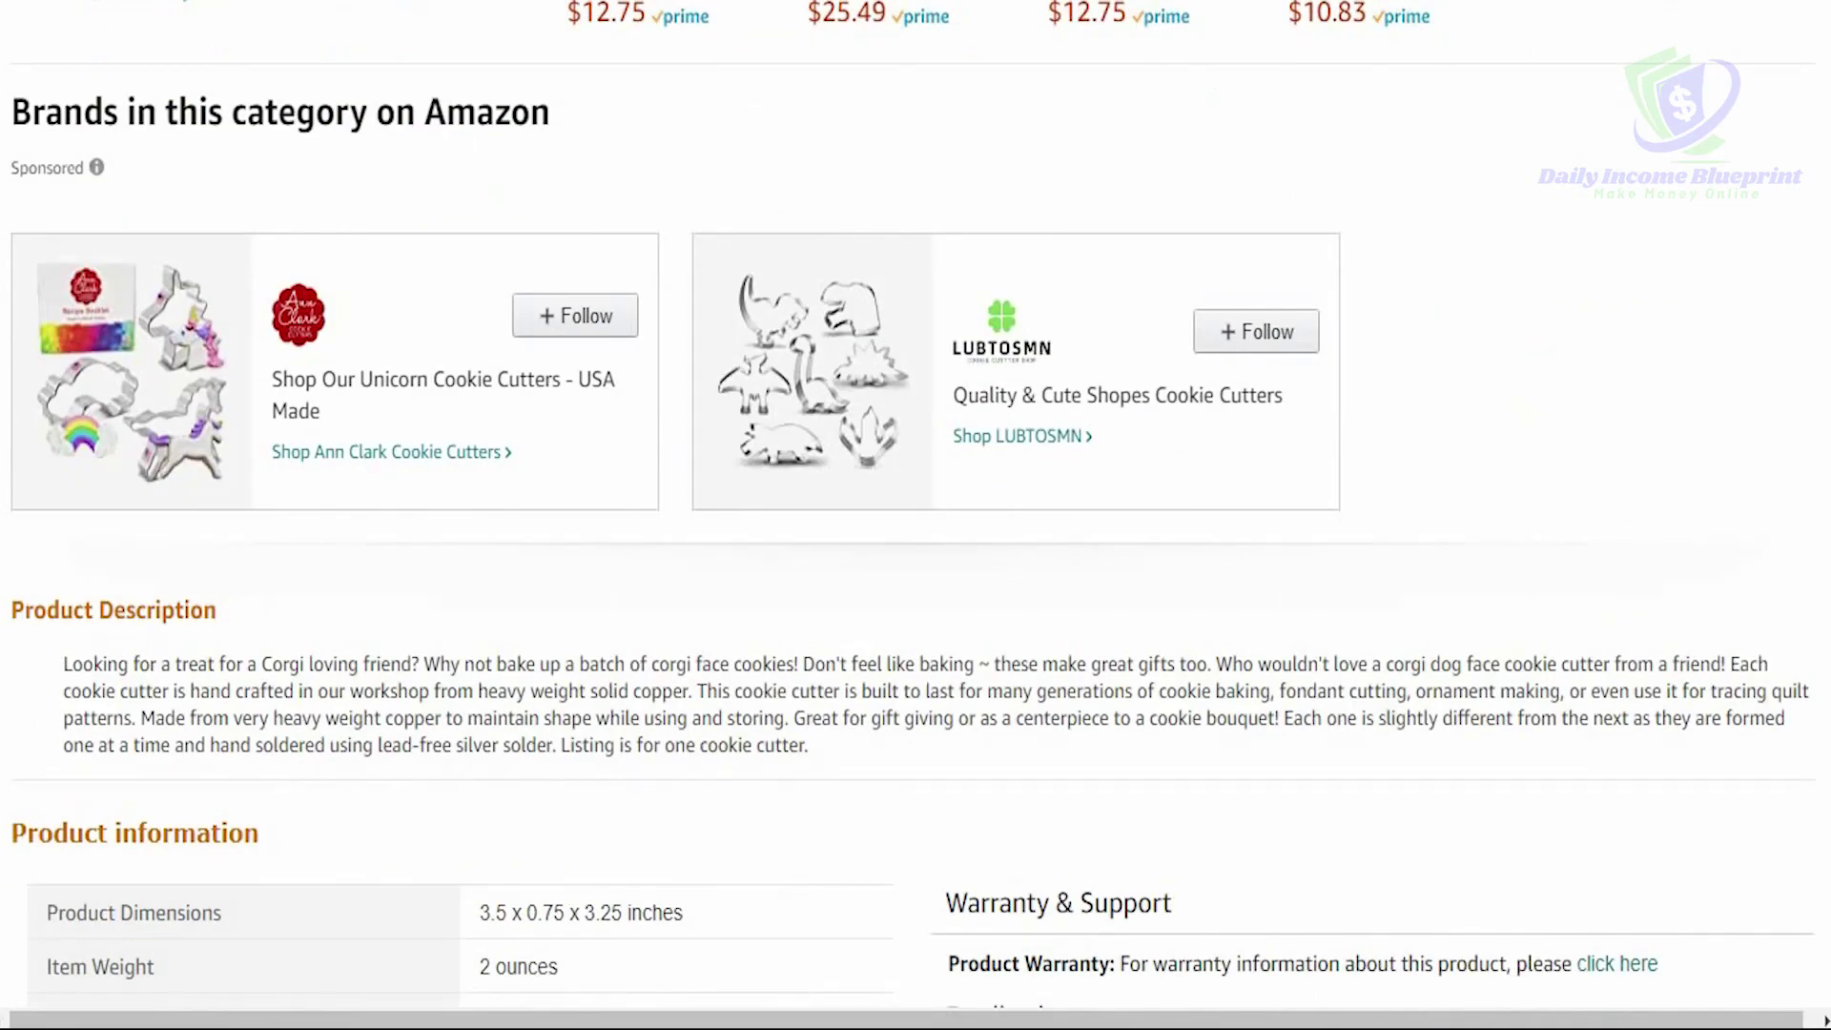
pyautogui.scroll(-20, 915, 515)
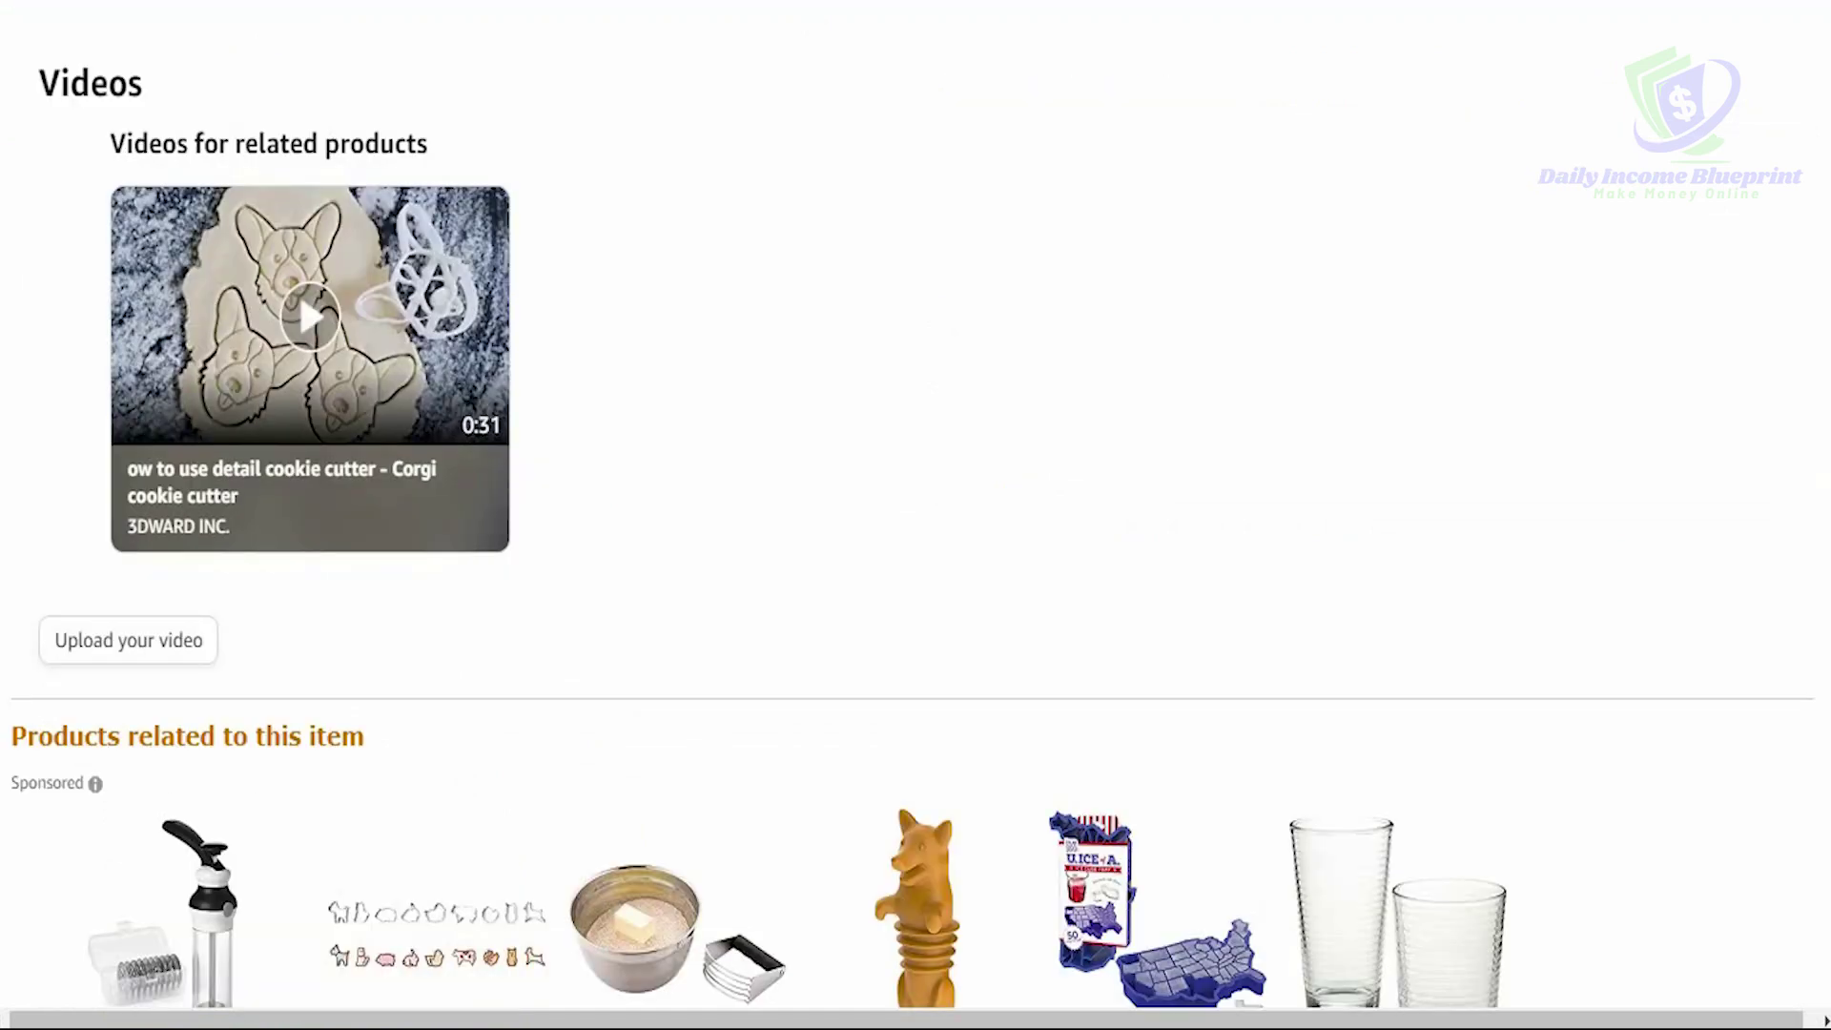
pyautogui.scroll(-3, 915, 515)
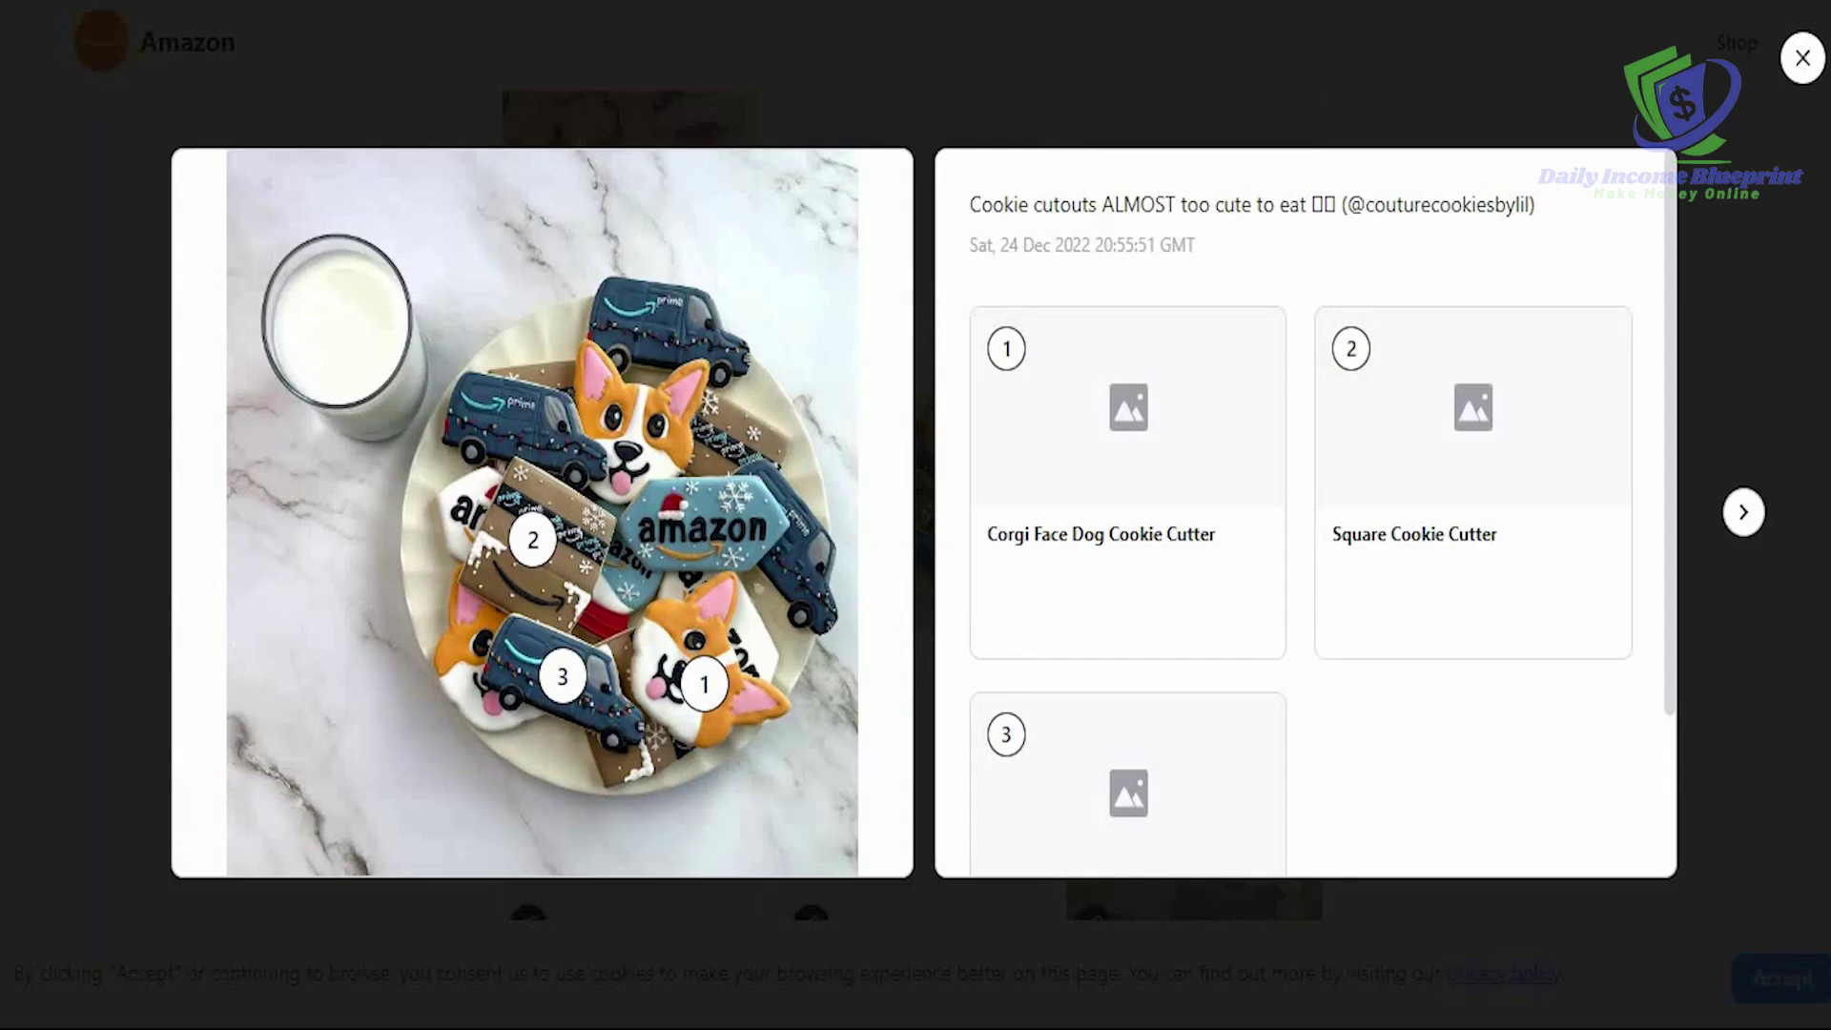
pyautogui.press('Escape')
# - Open the toaster lamp post's product page, then return to the link-in-bio grid
pyautogui.click(1215, 809)
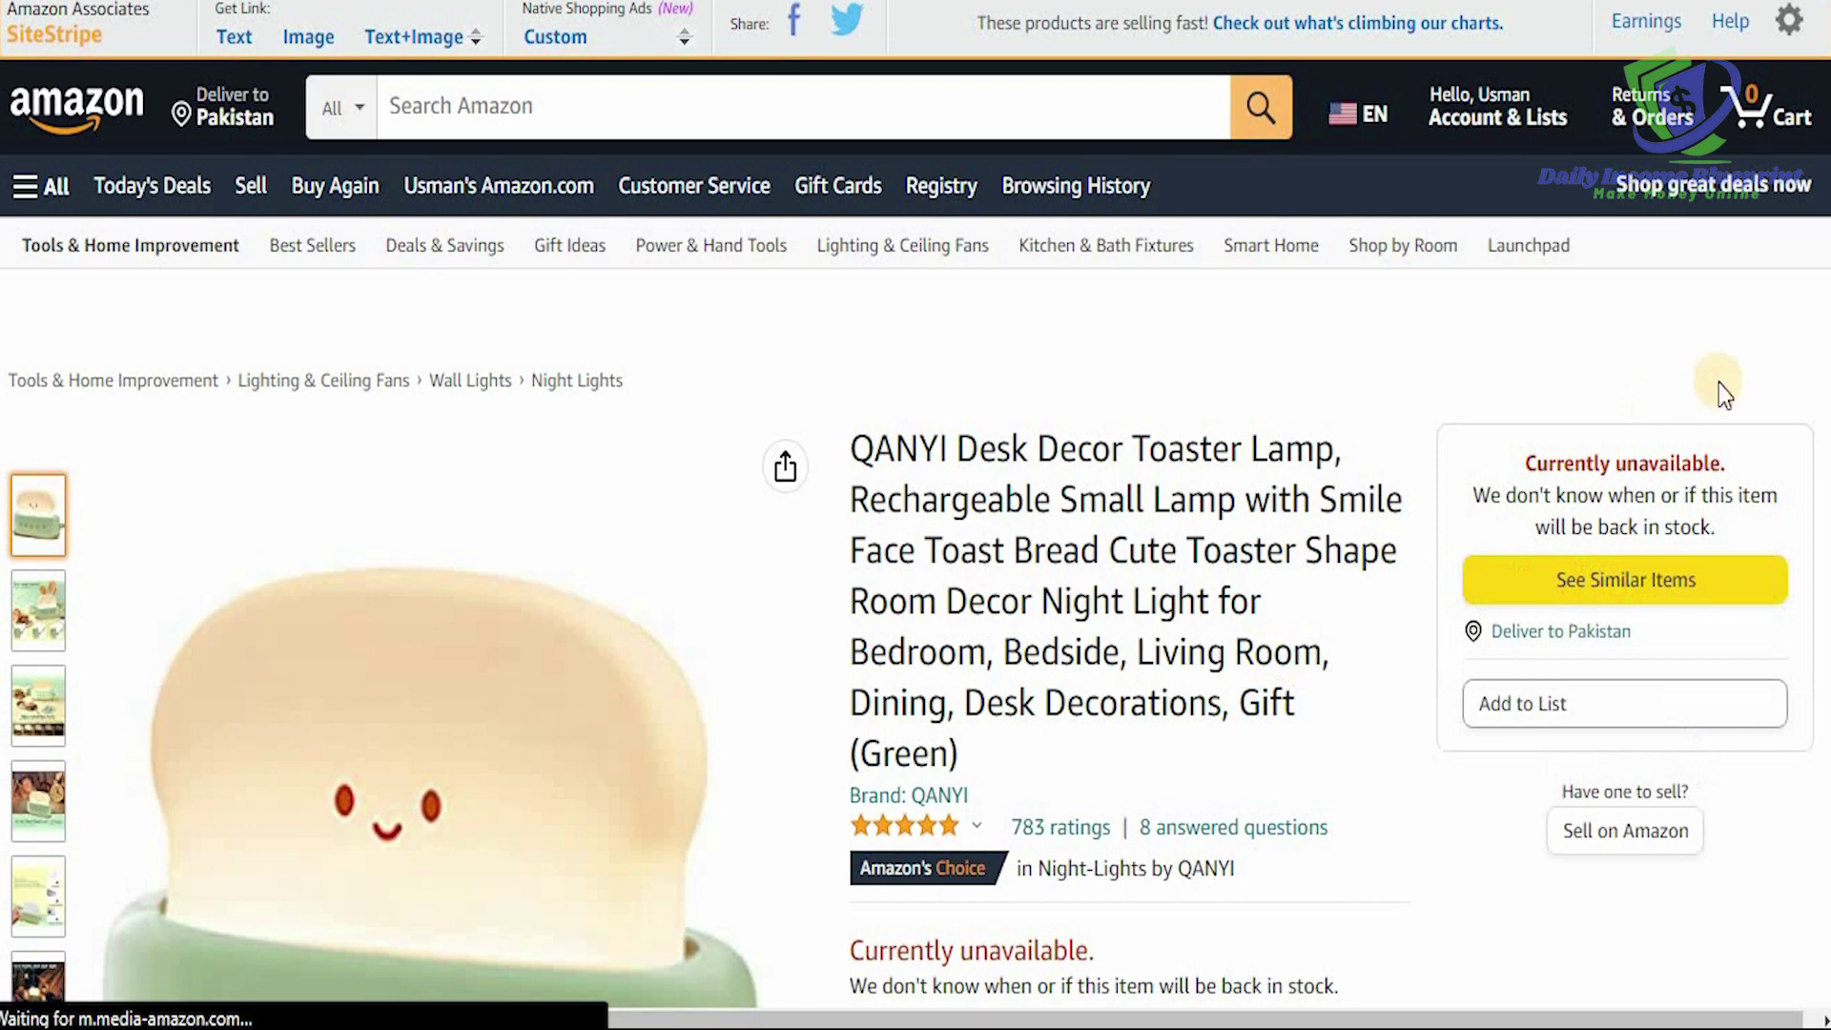
pyautogui.hotkey('alt', 'Left')
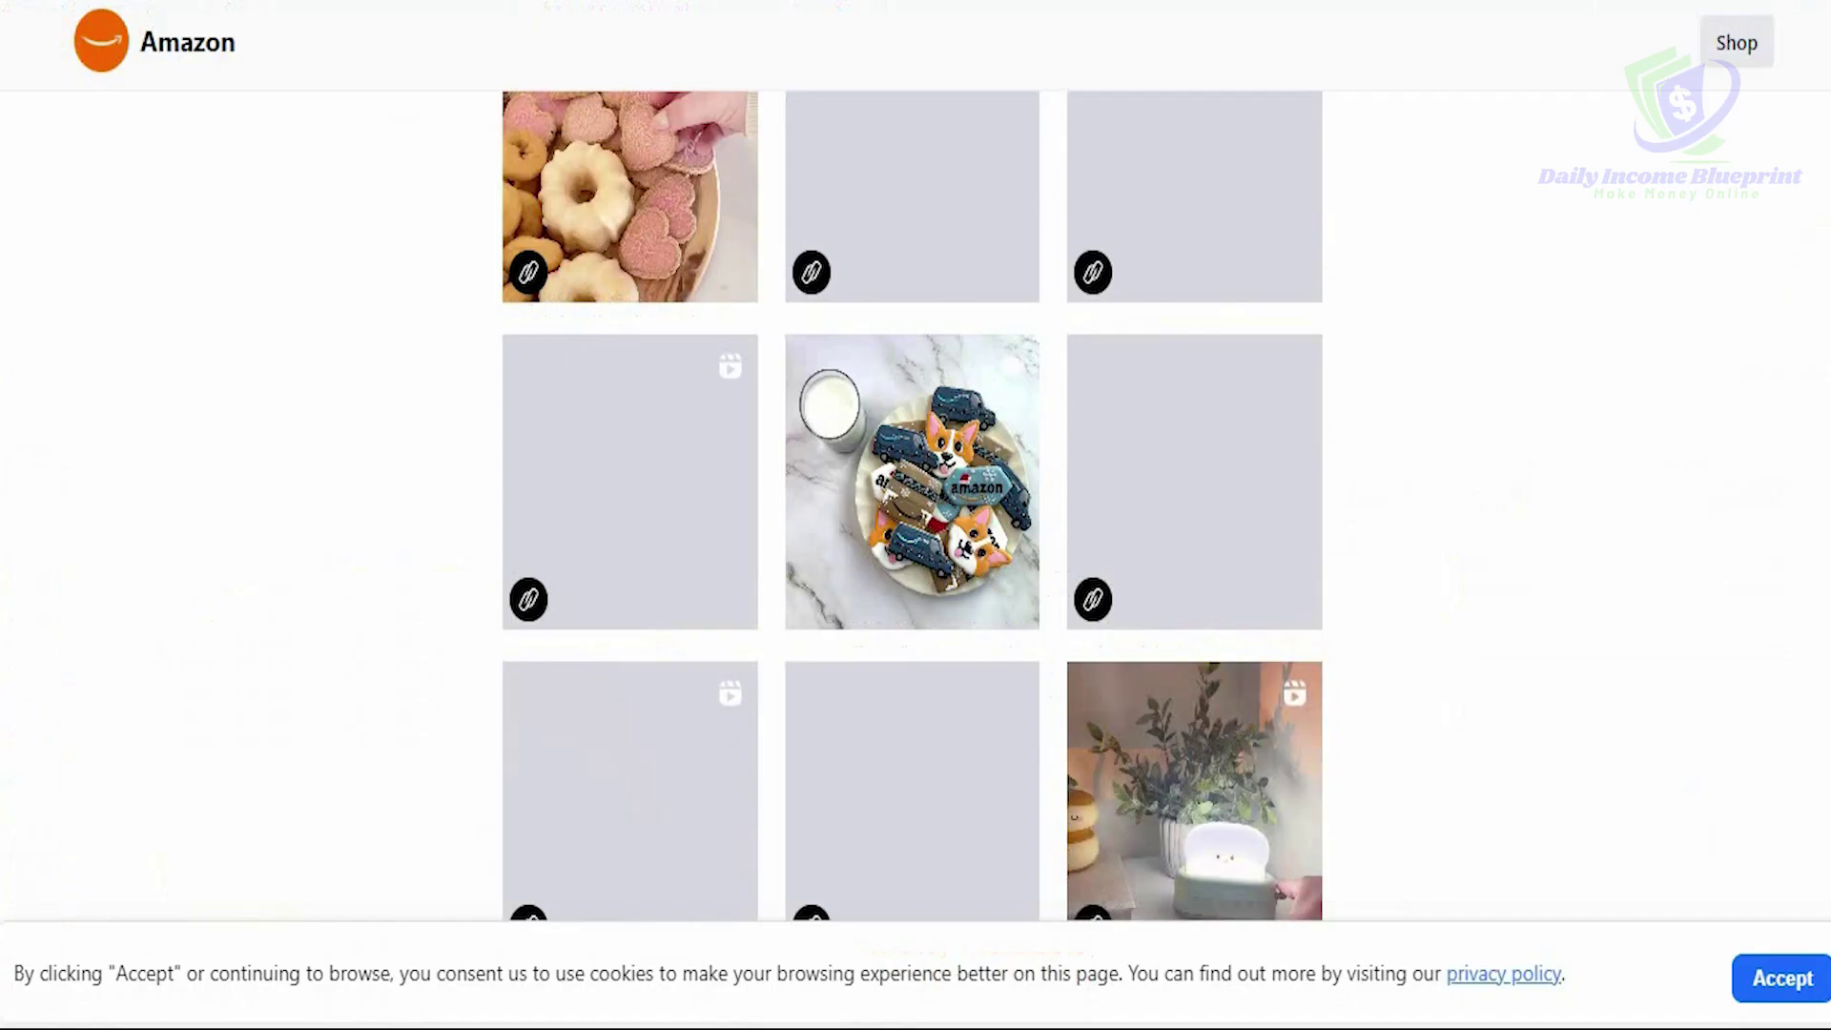
pyautogui.scroll(-8, 911, 506)
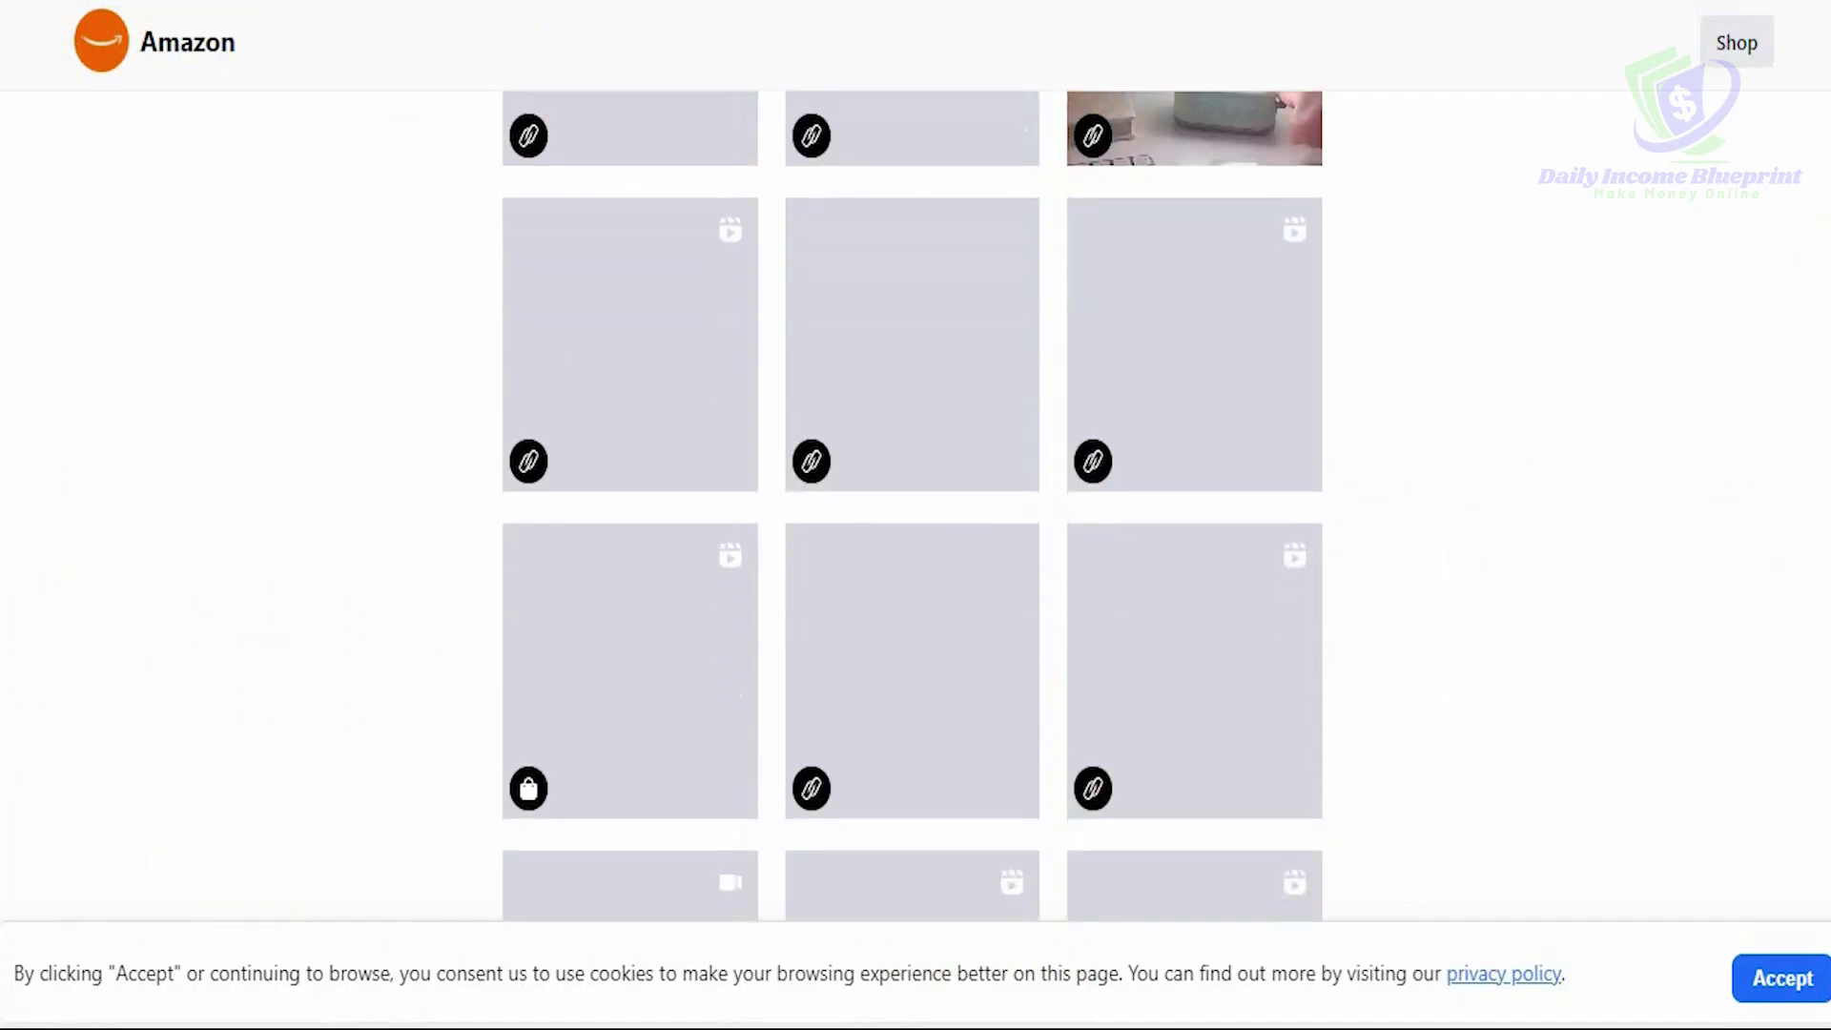
pyautogui.scroll(2, 830, 356)
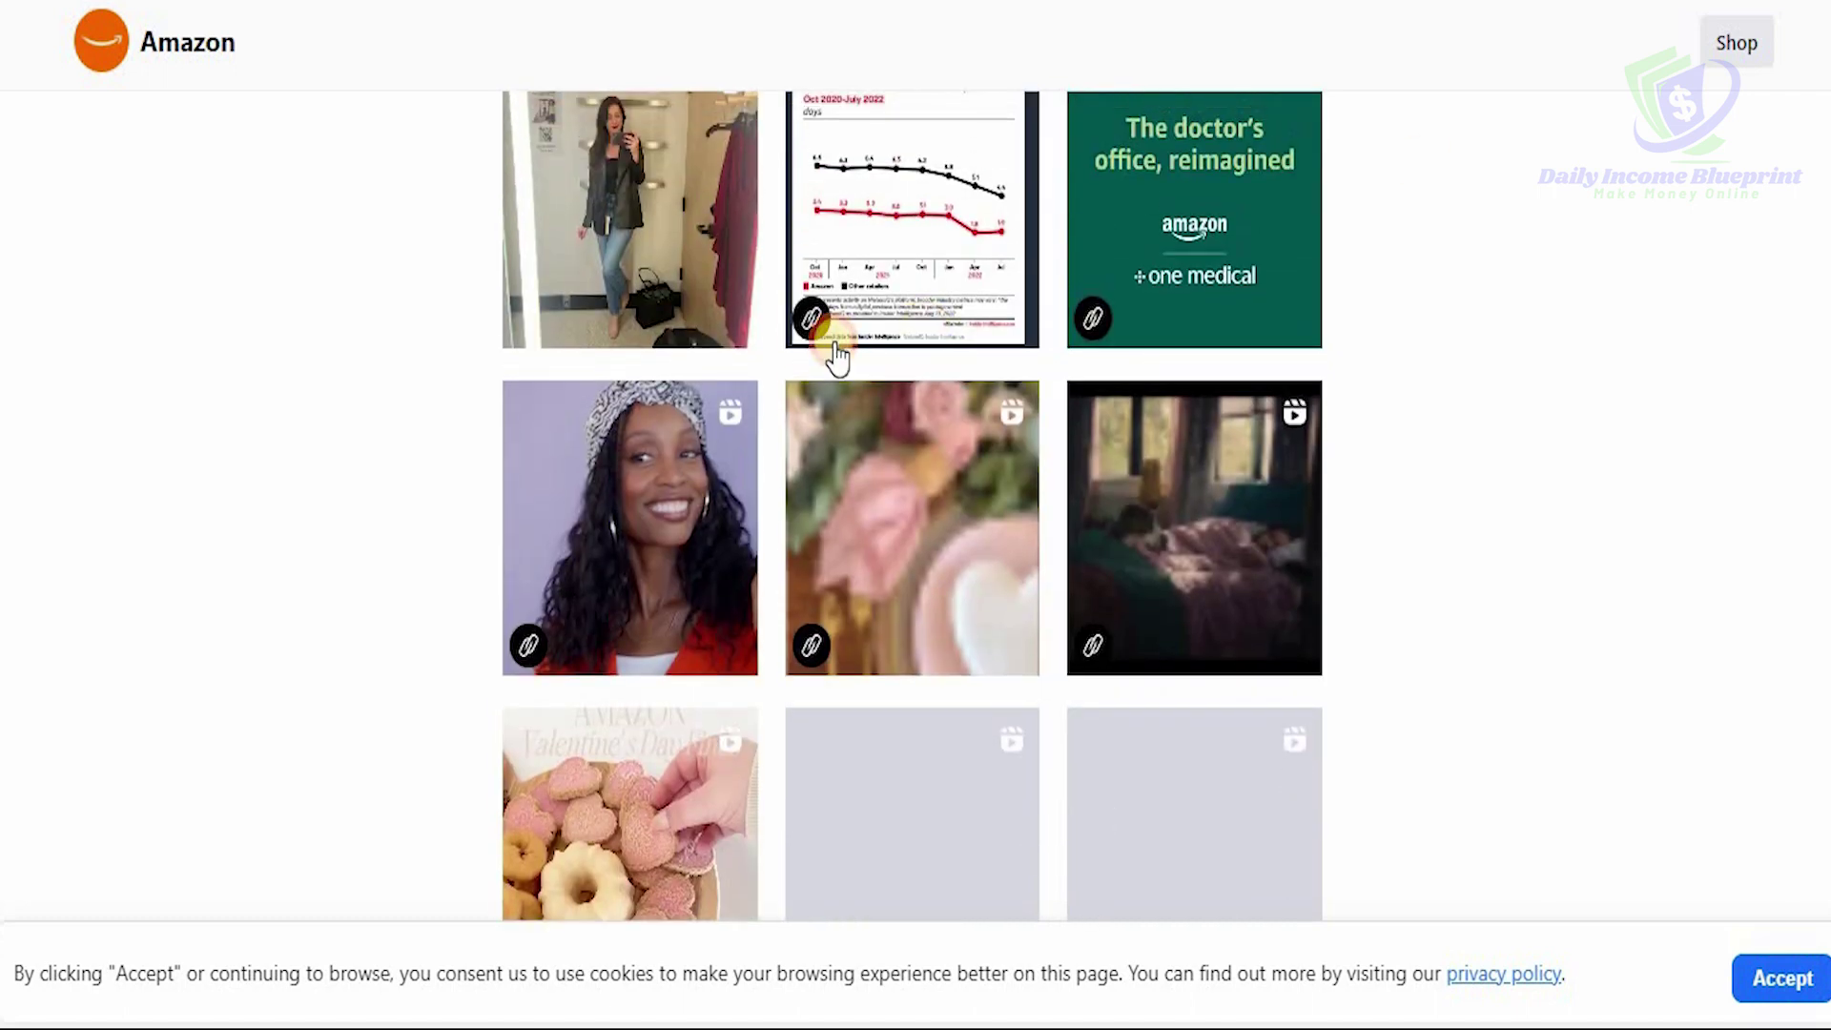
# - Check the headwrap post's article, close it, and open the Valentine's cookies gift page
pyautogui.click(639, 467)
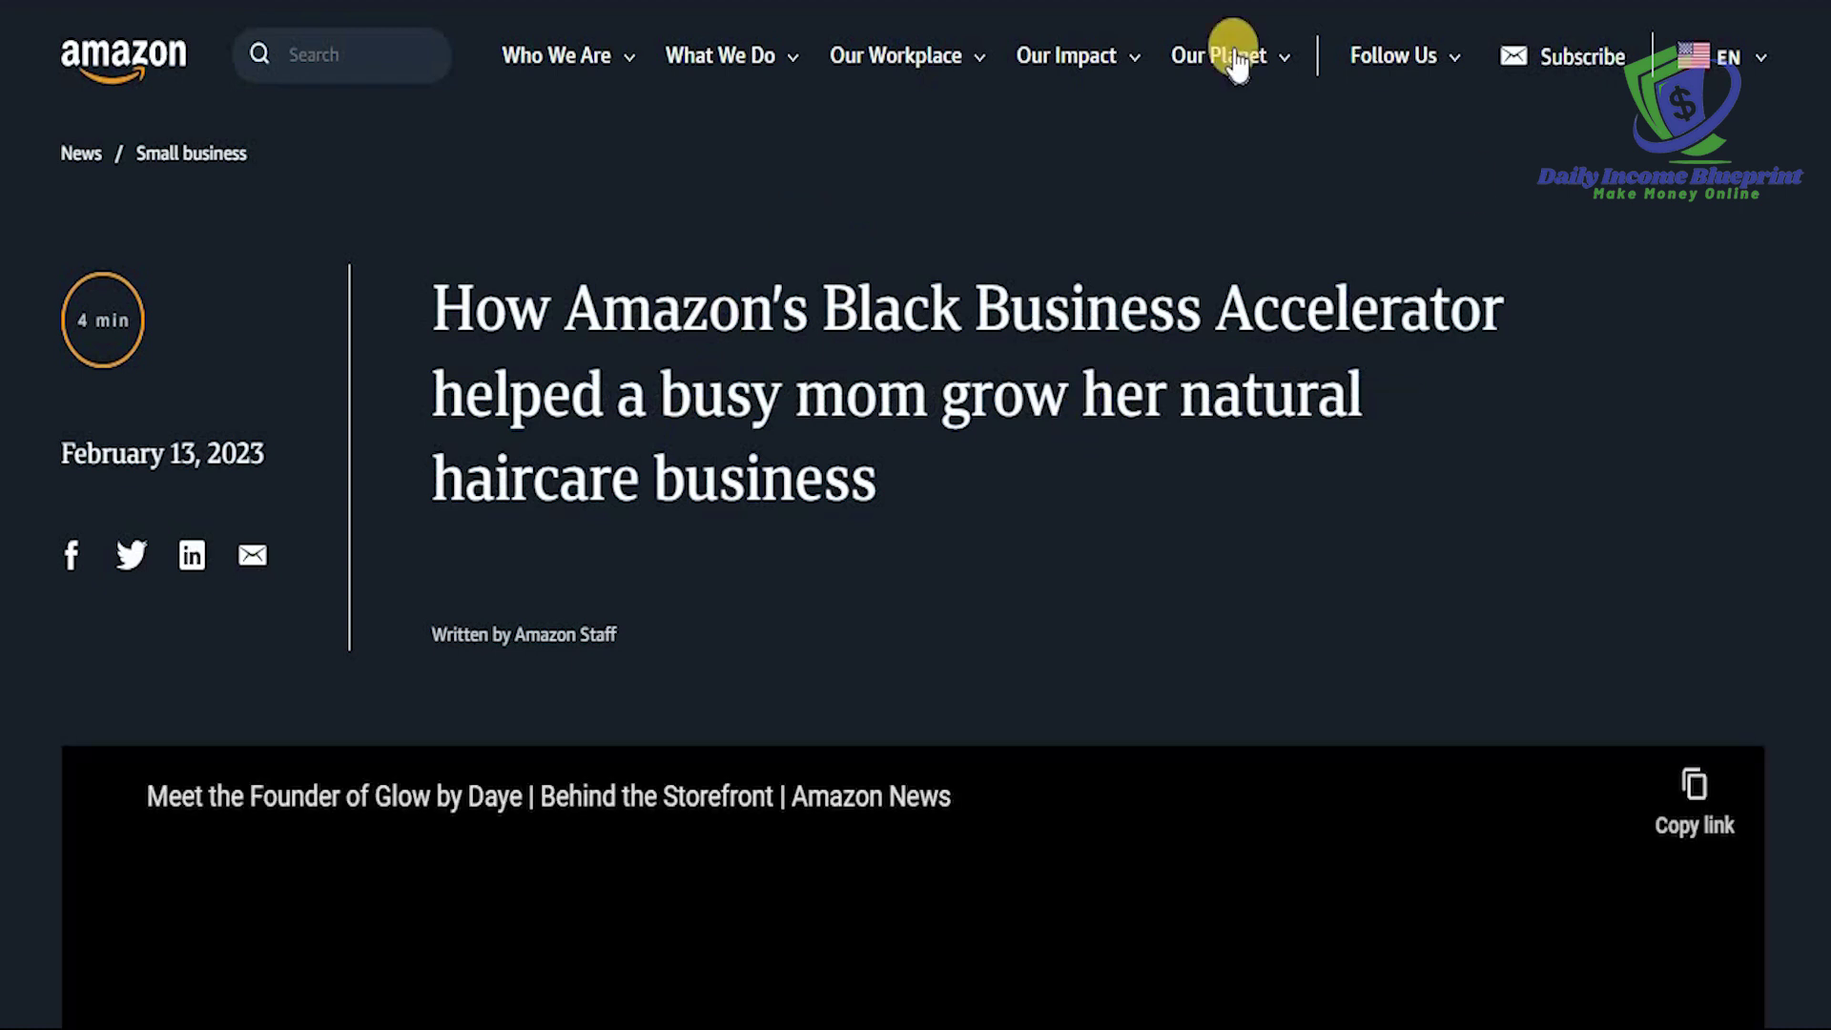
pyautogui.hotkey('ctrl', 'w')
pyautogui.scroll(-3, 846, 613)
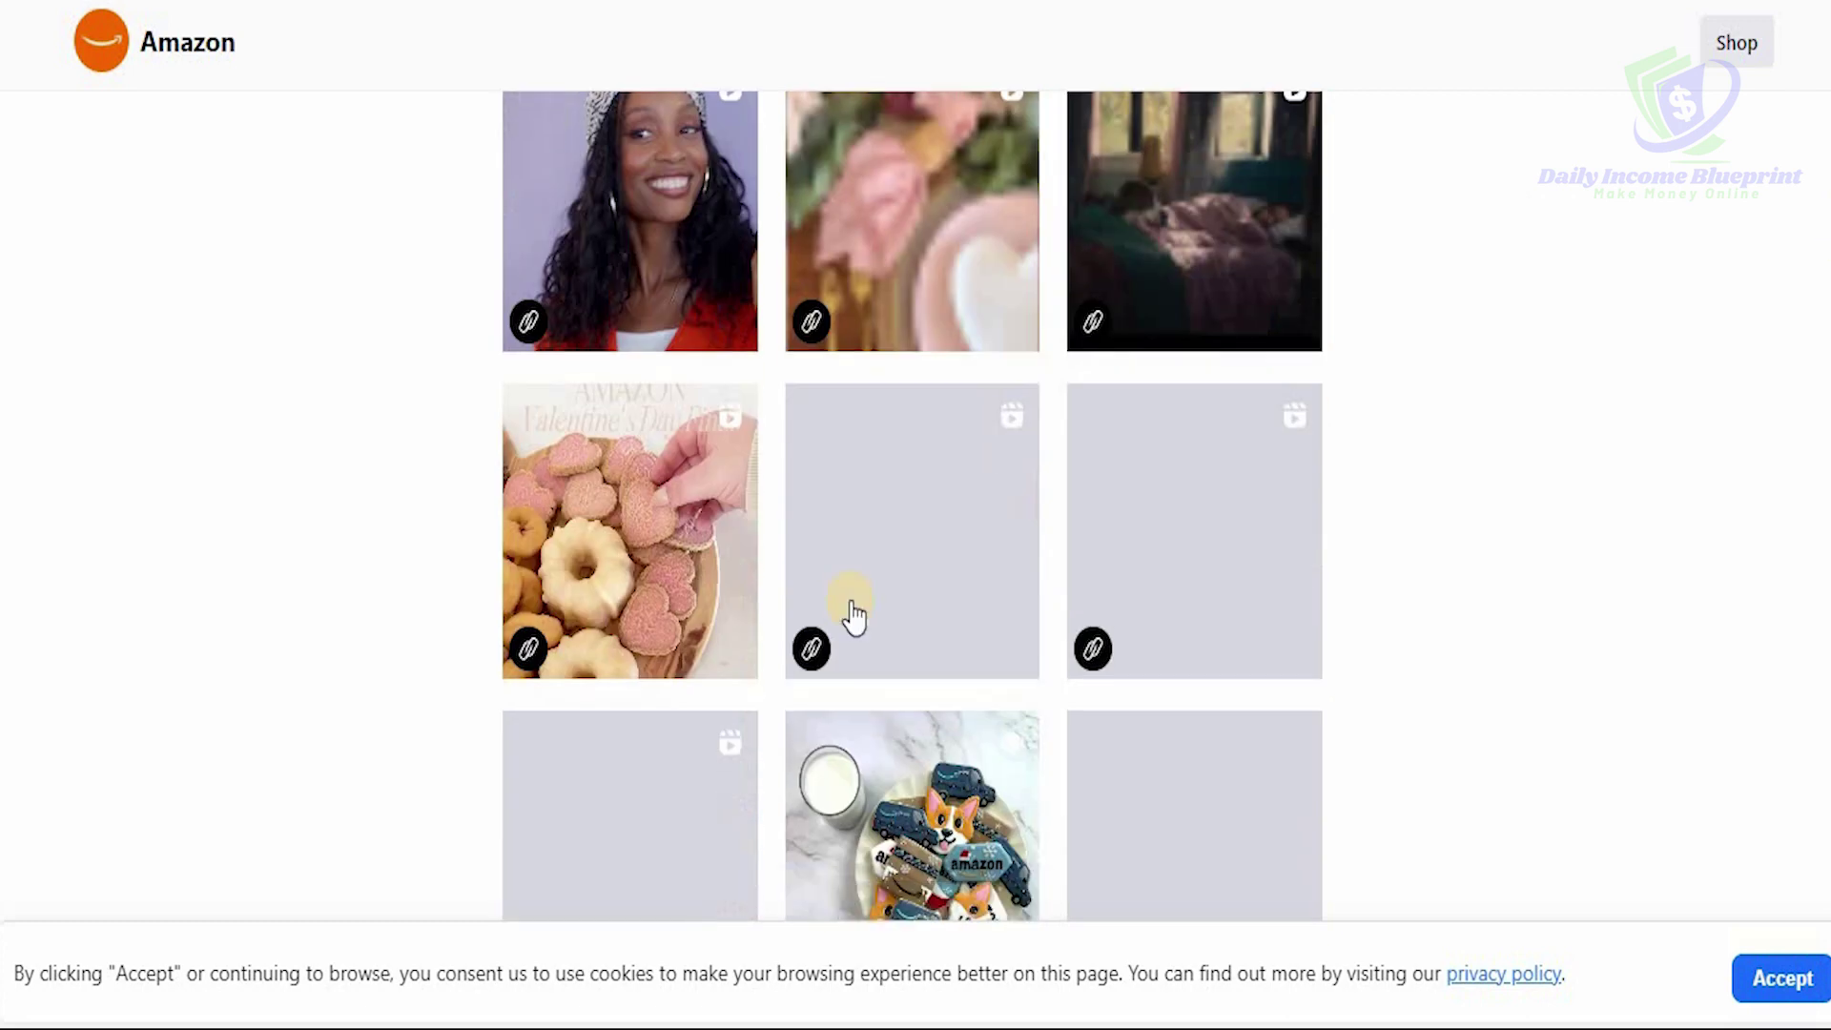
pyautogui.click(639, 555)
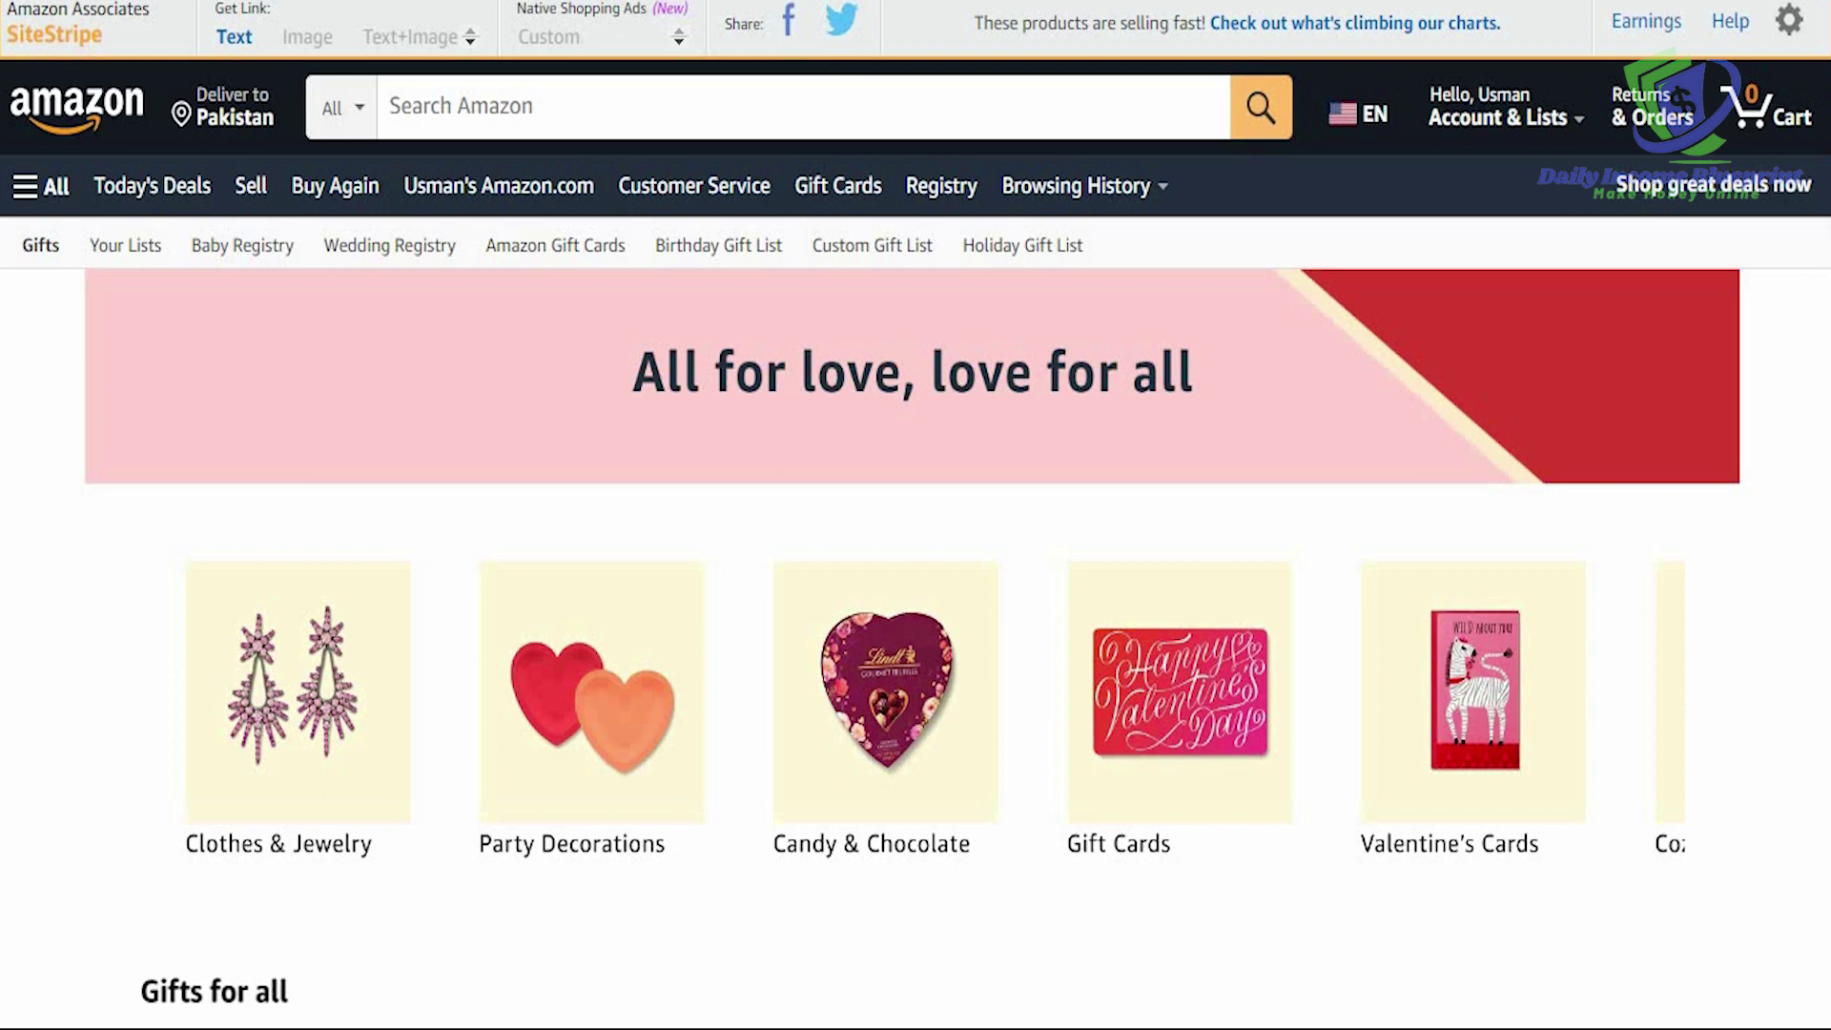
# - Scroll the Valentine's gifts grid past Haribo Gold Bears ($7.99) and Taco vs Burrito ($19.99)
pyautogui.scroll(-10, 913, 572)
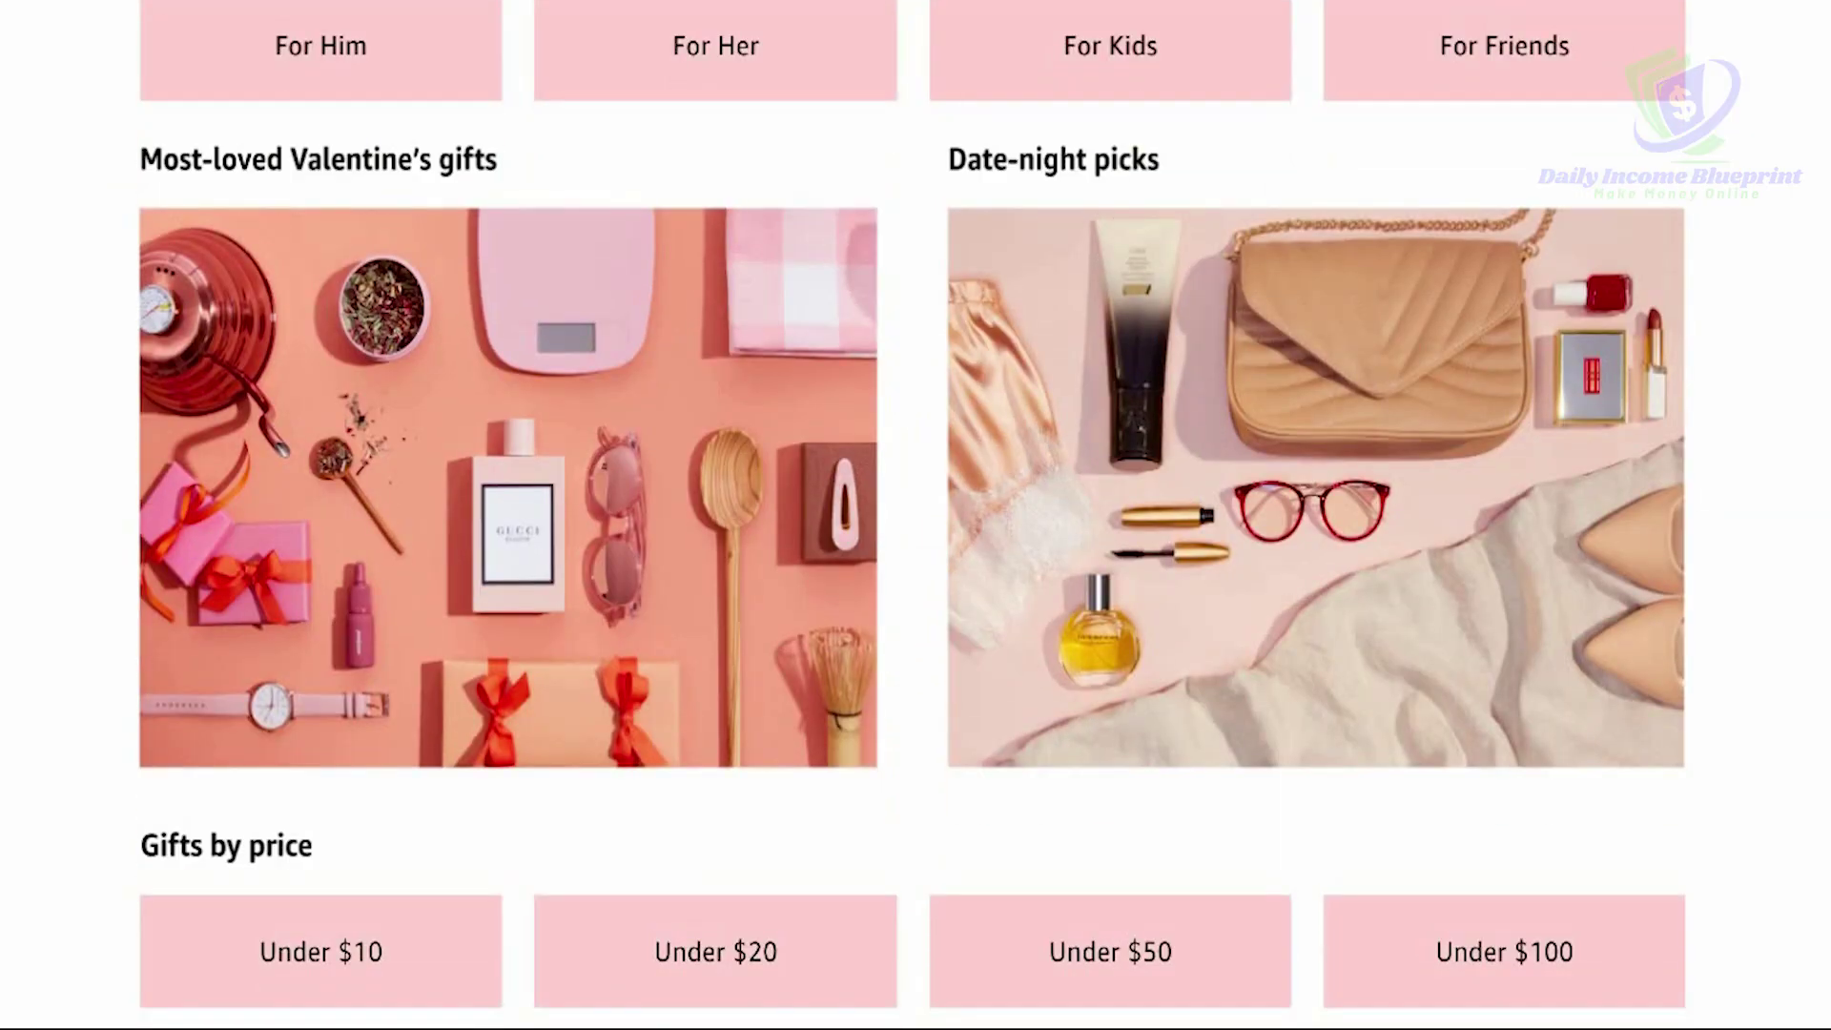
pyautogui.scroll(-10, 916, 515)
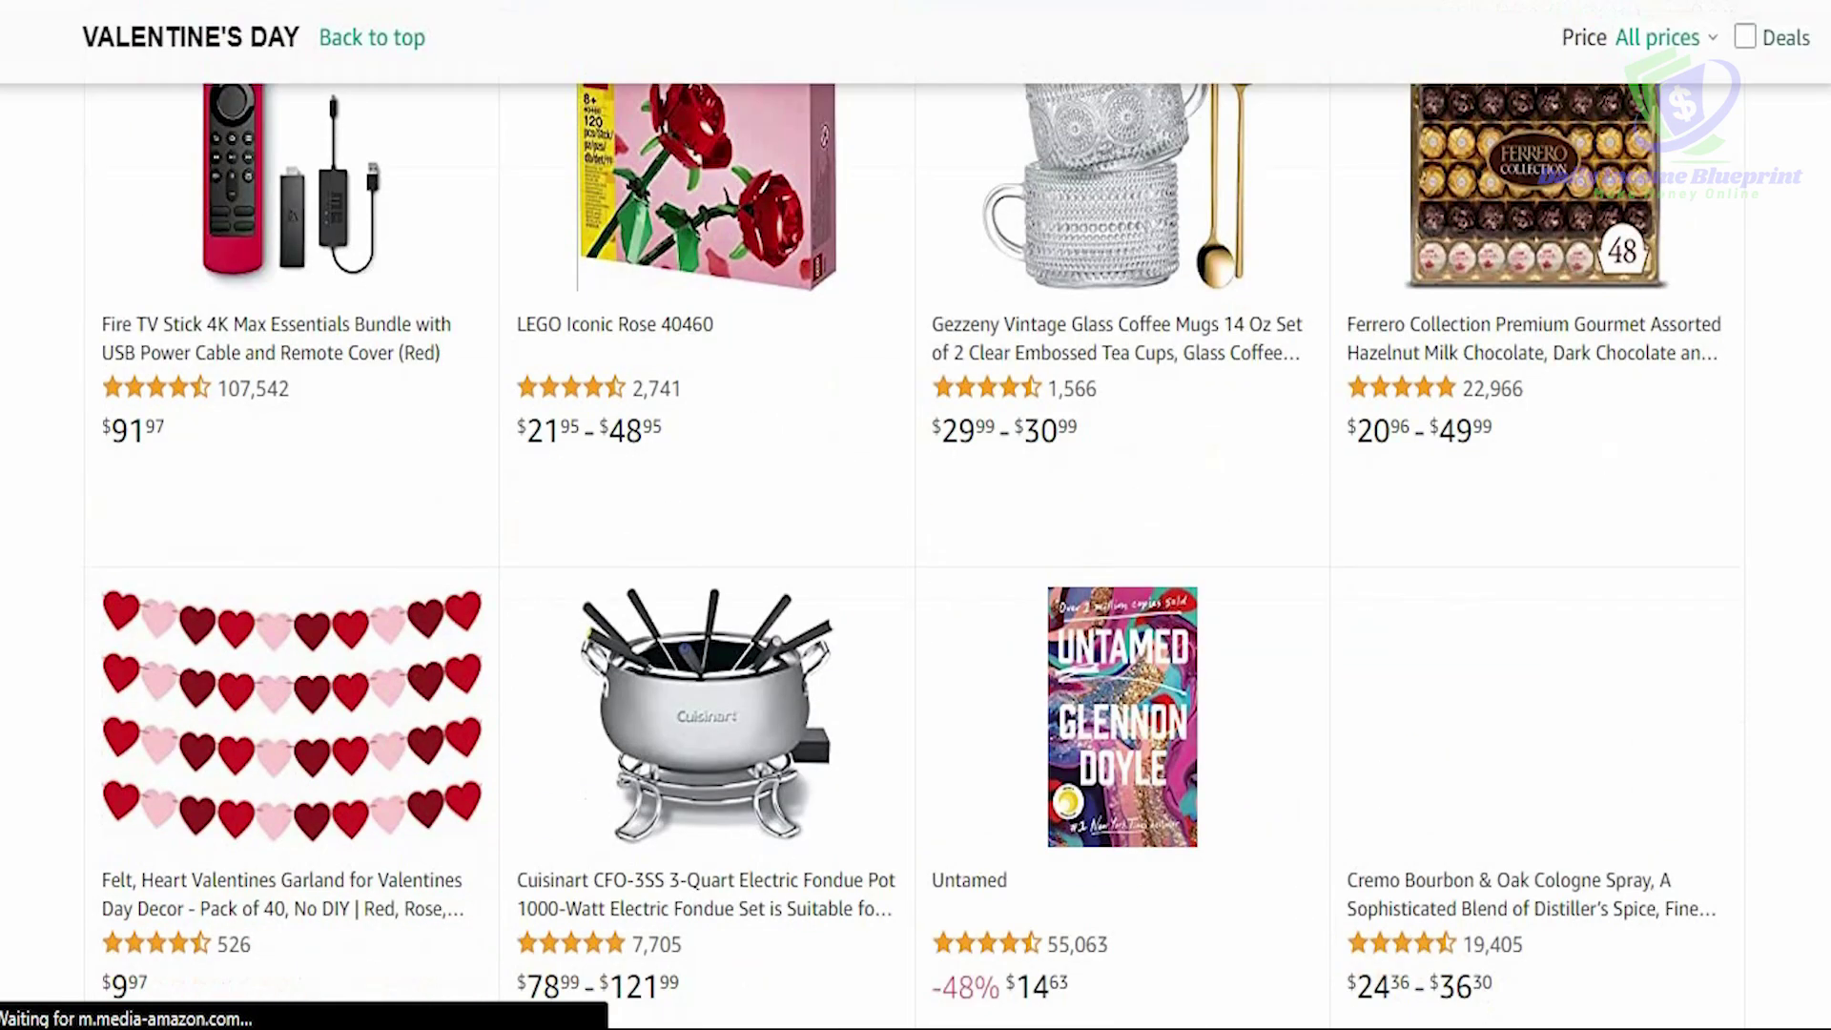
pyautogui.scroll(-5, 1269, 790)
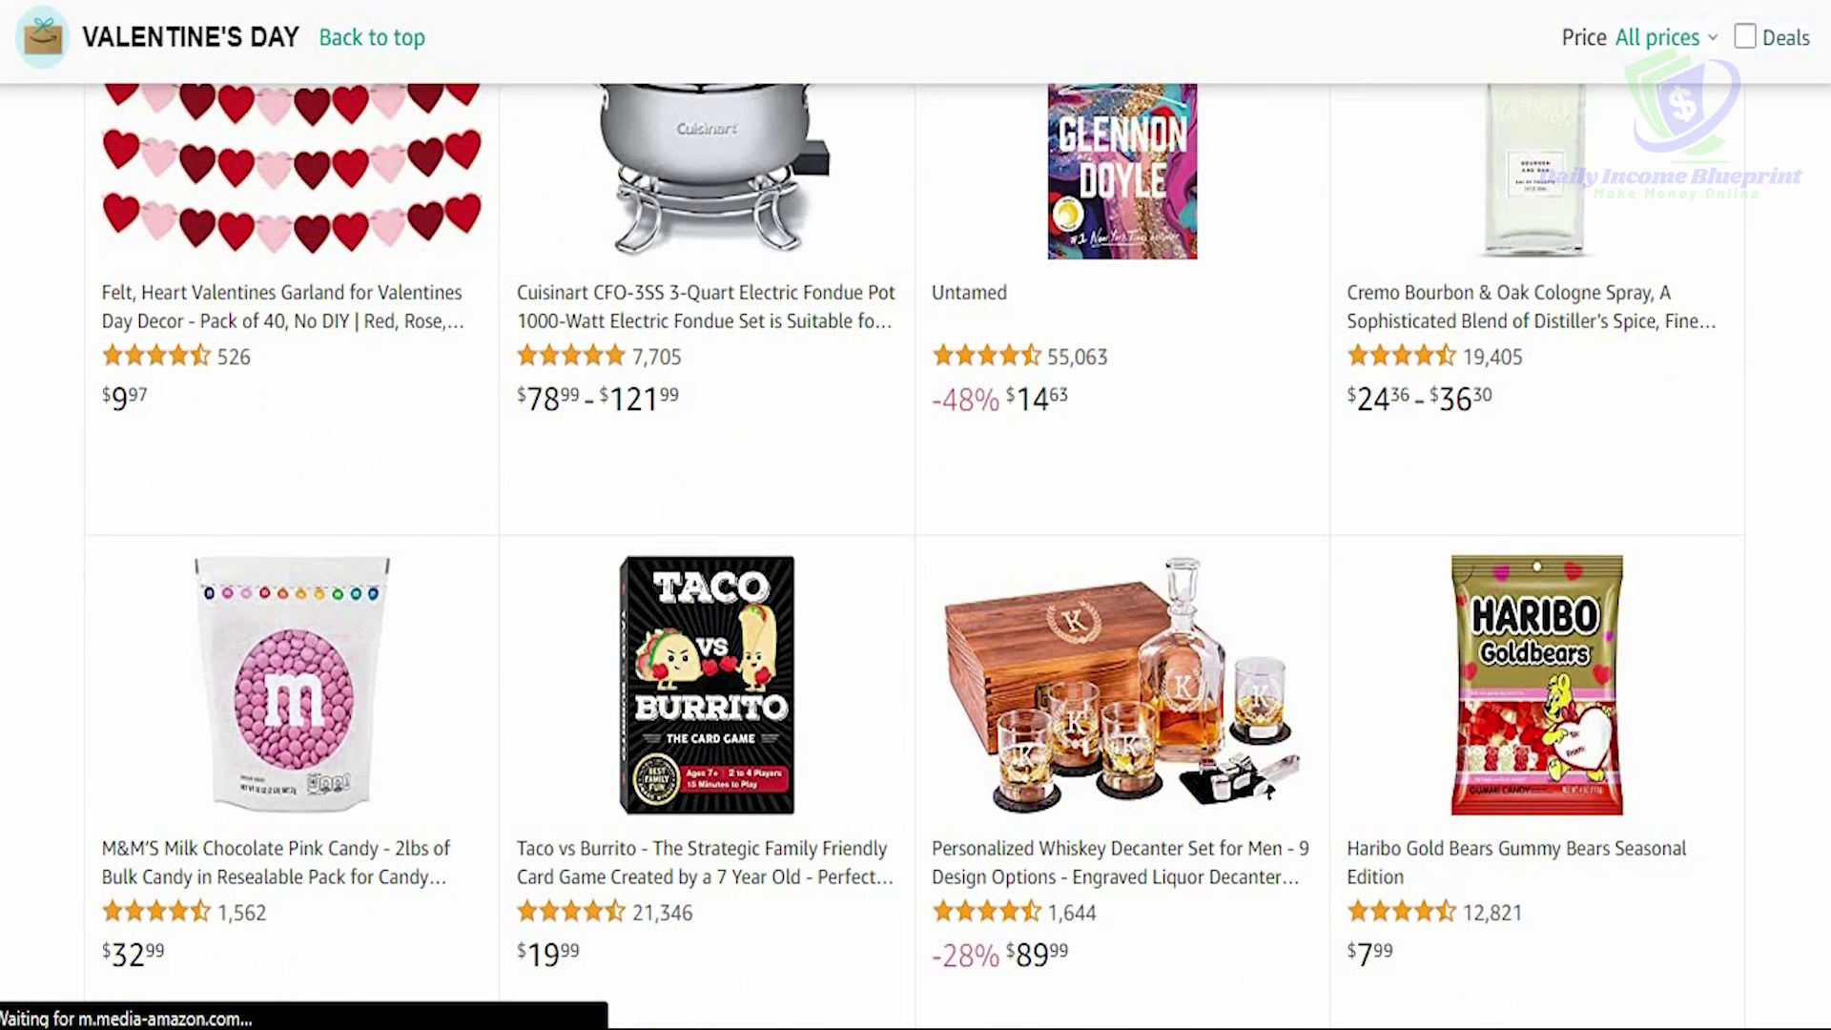
pyautogui.scroll(-8, 1269, 789)
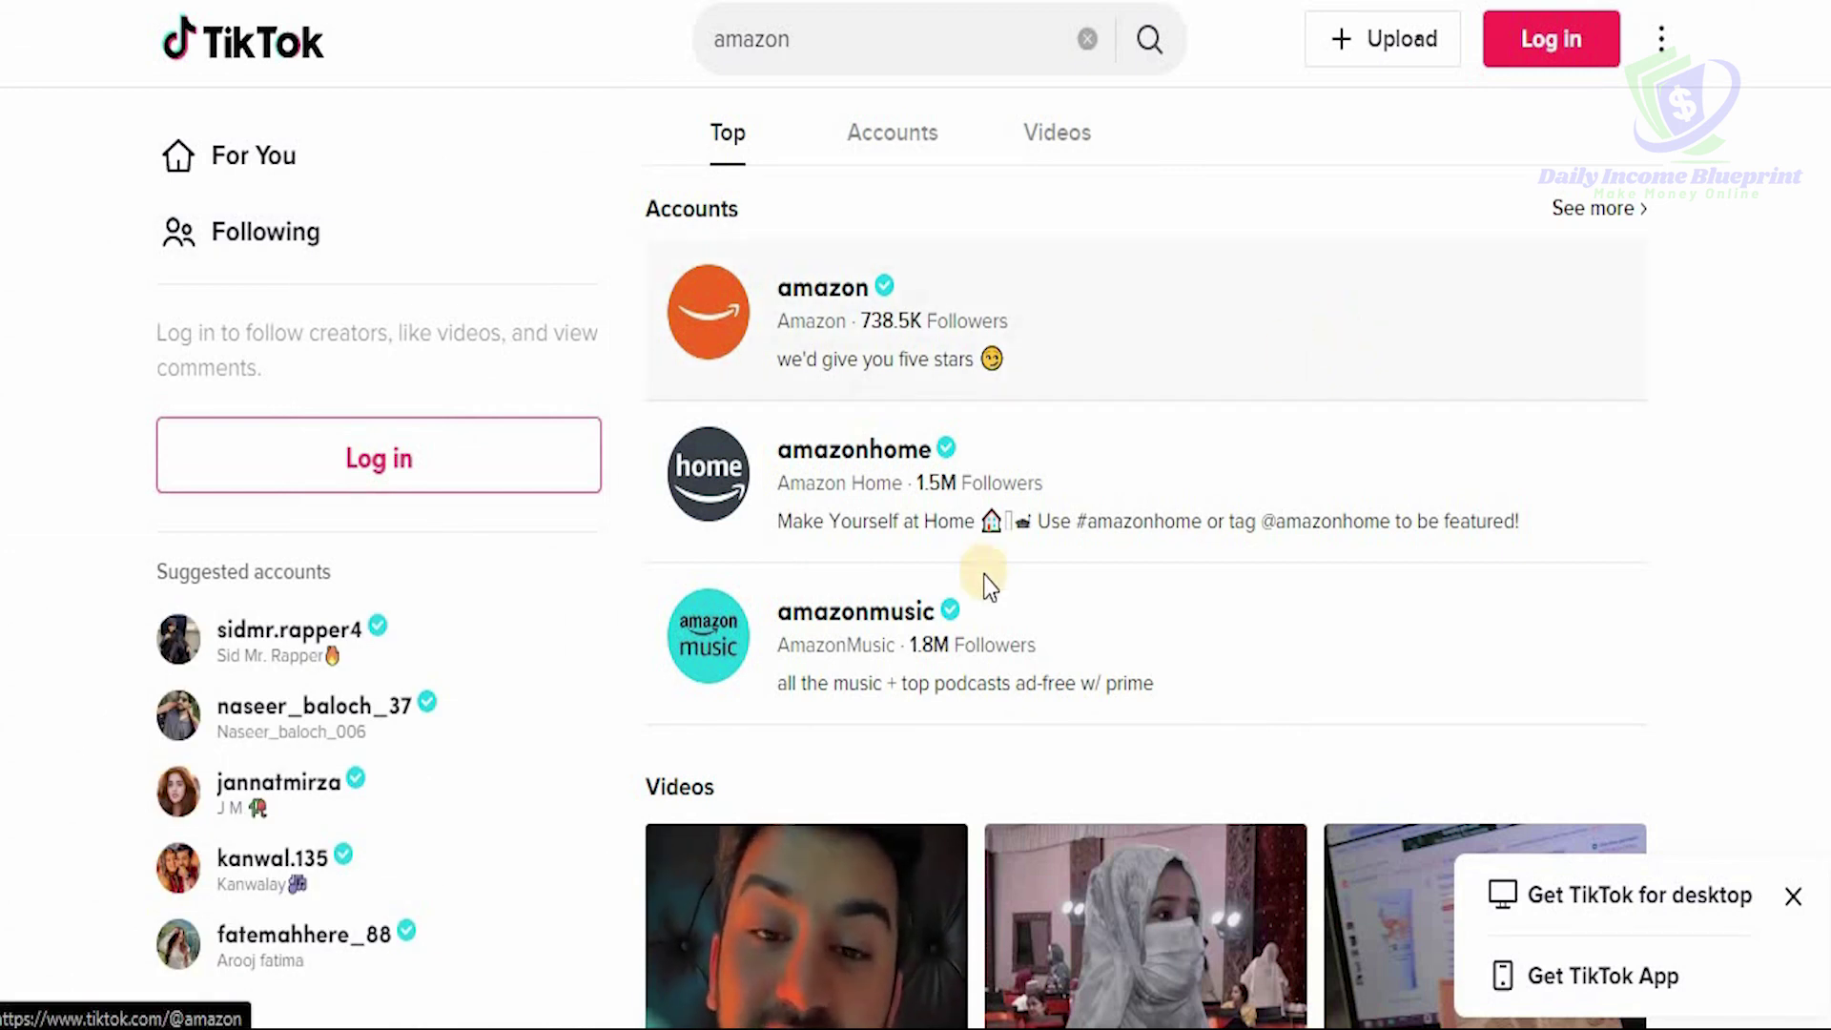
pyautogui.click(778, 589)
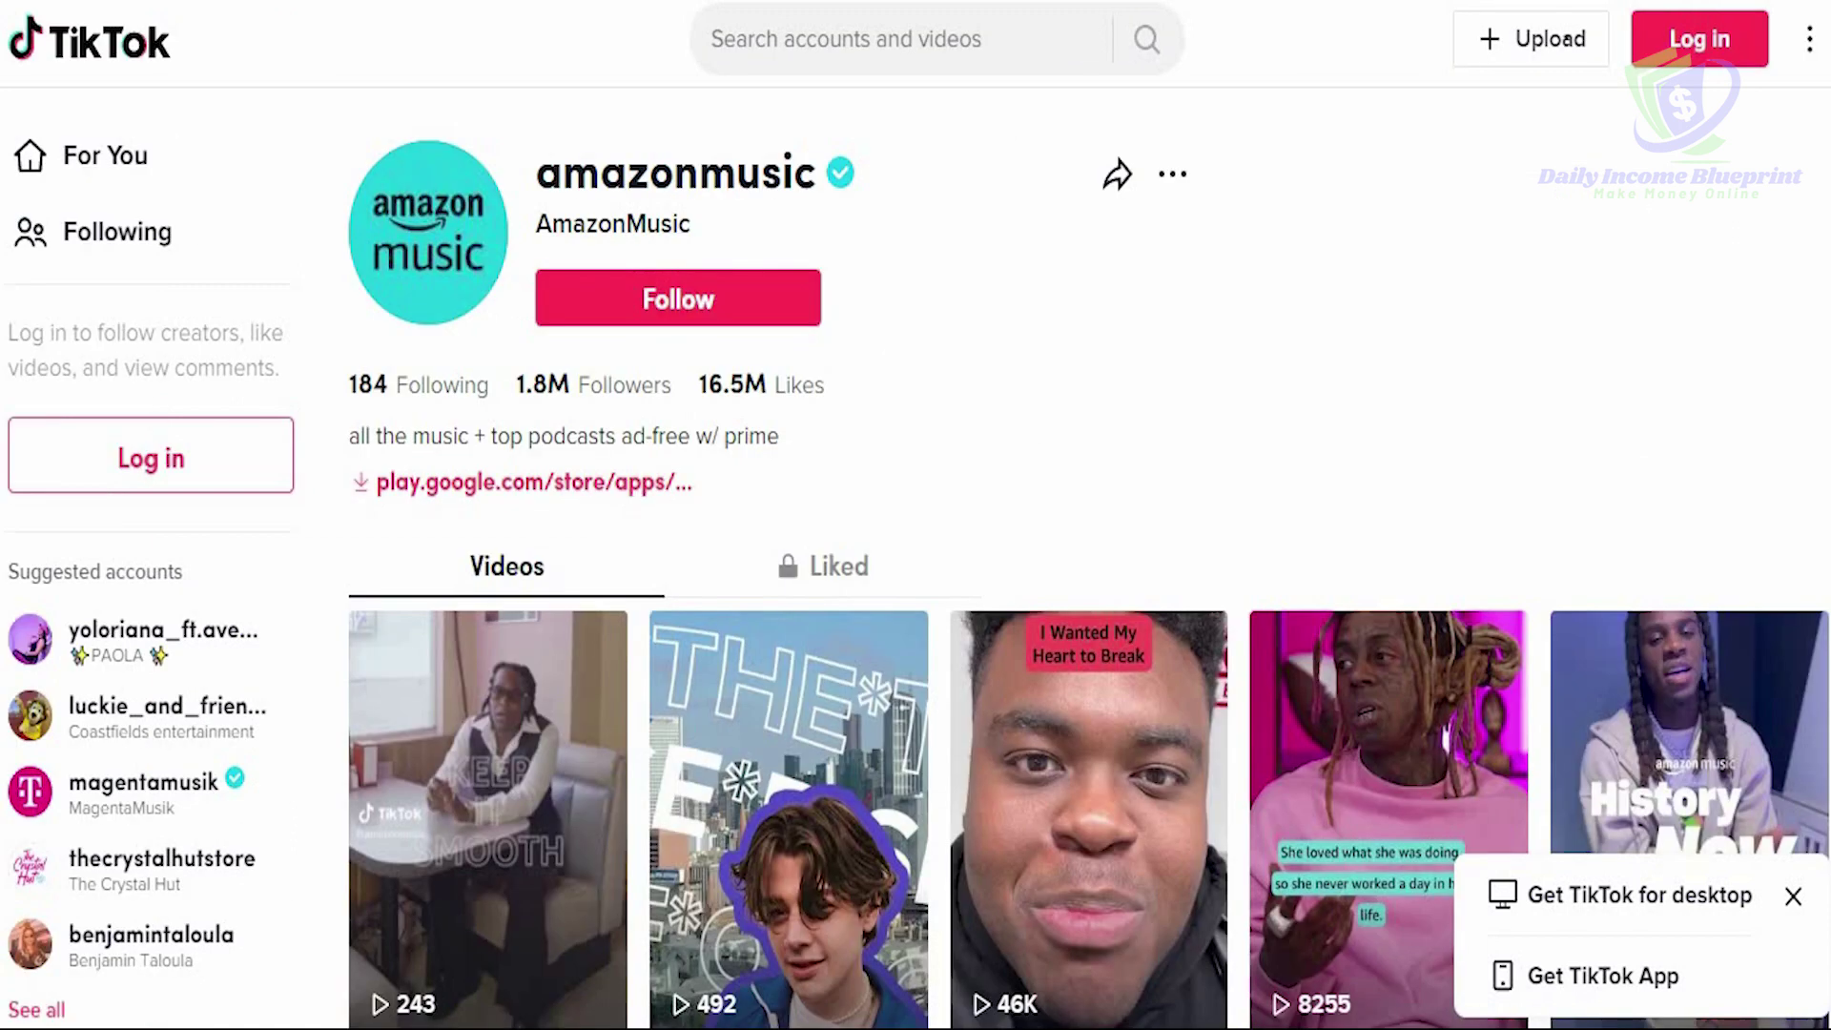
pyautogui.scroll(-5, 1087, 572)
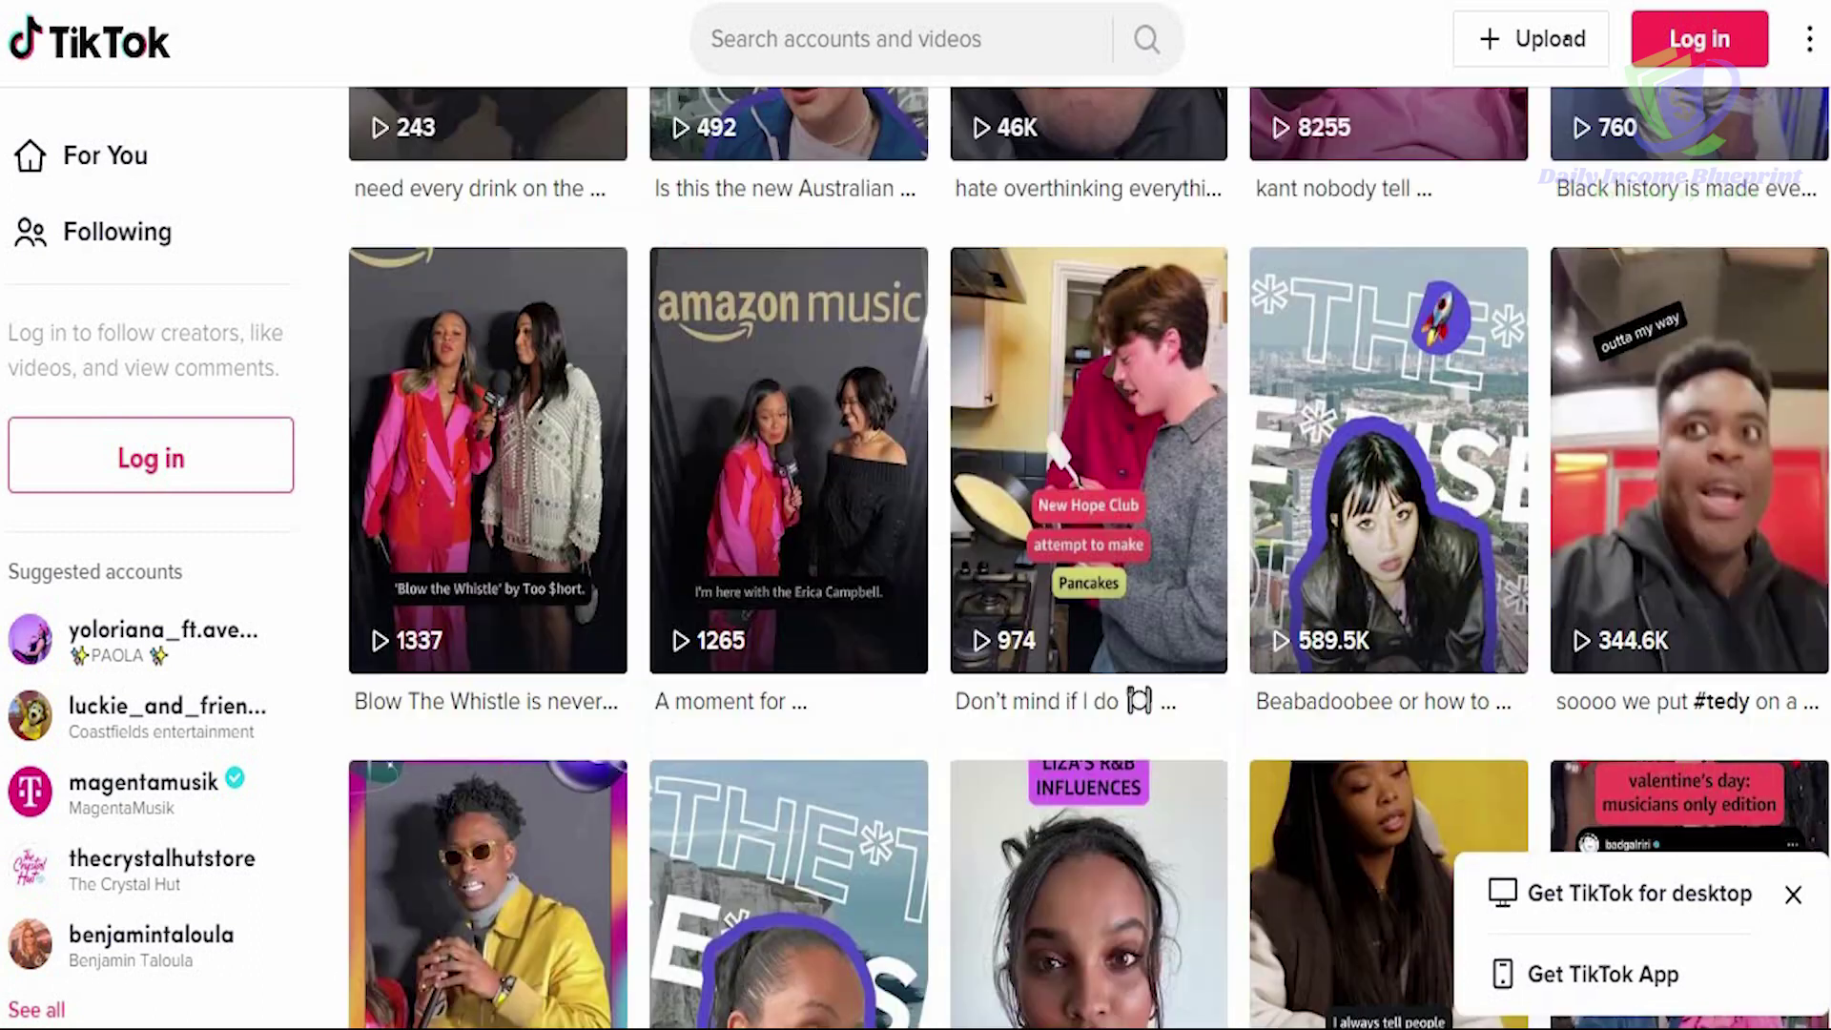
pyautogui.scroll(-8, 1087, 558)
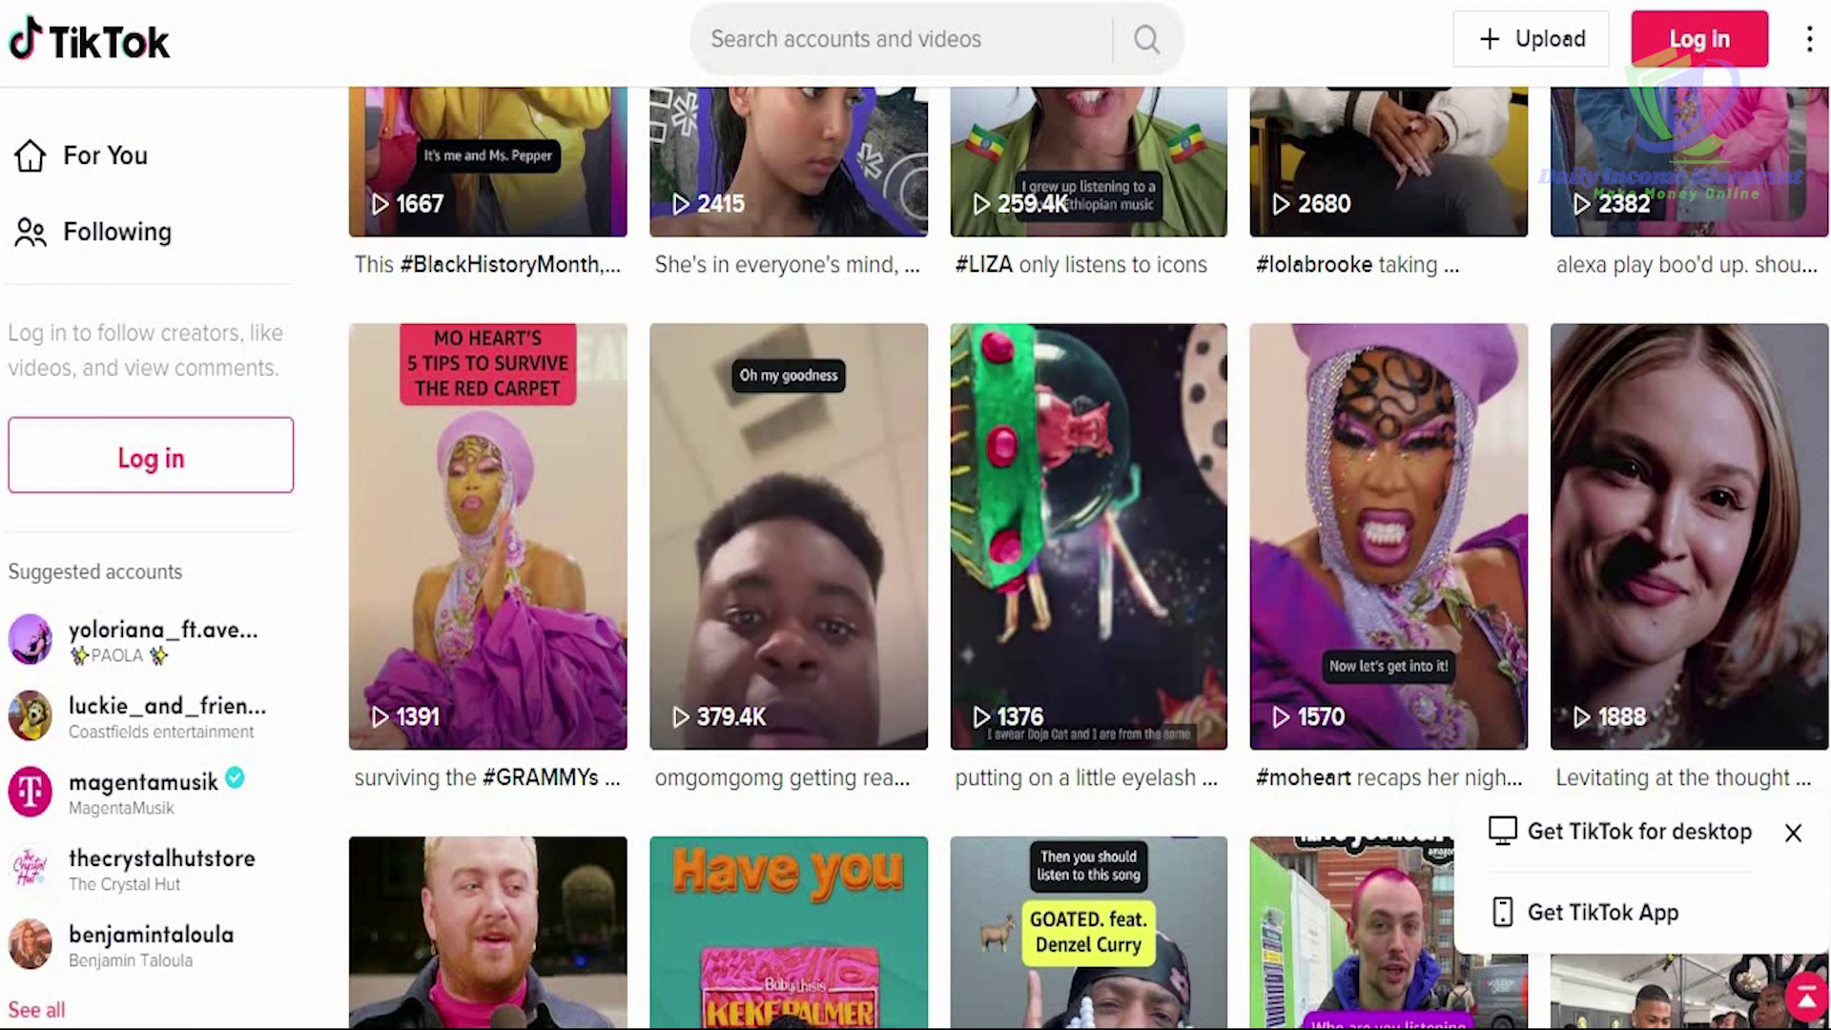
pyautogui.scroll(-5, 1088, 557)
pyautogui.scroll(10, 1164, 131)
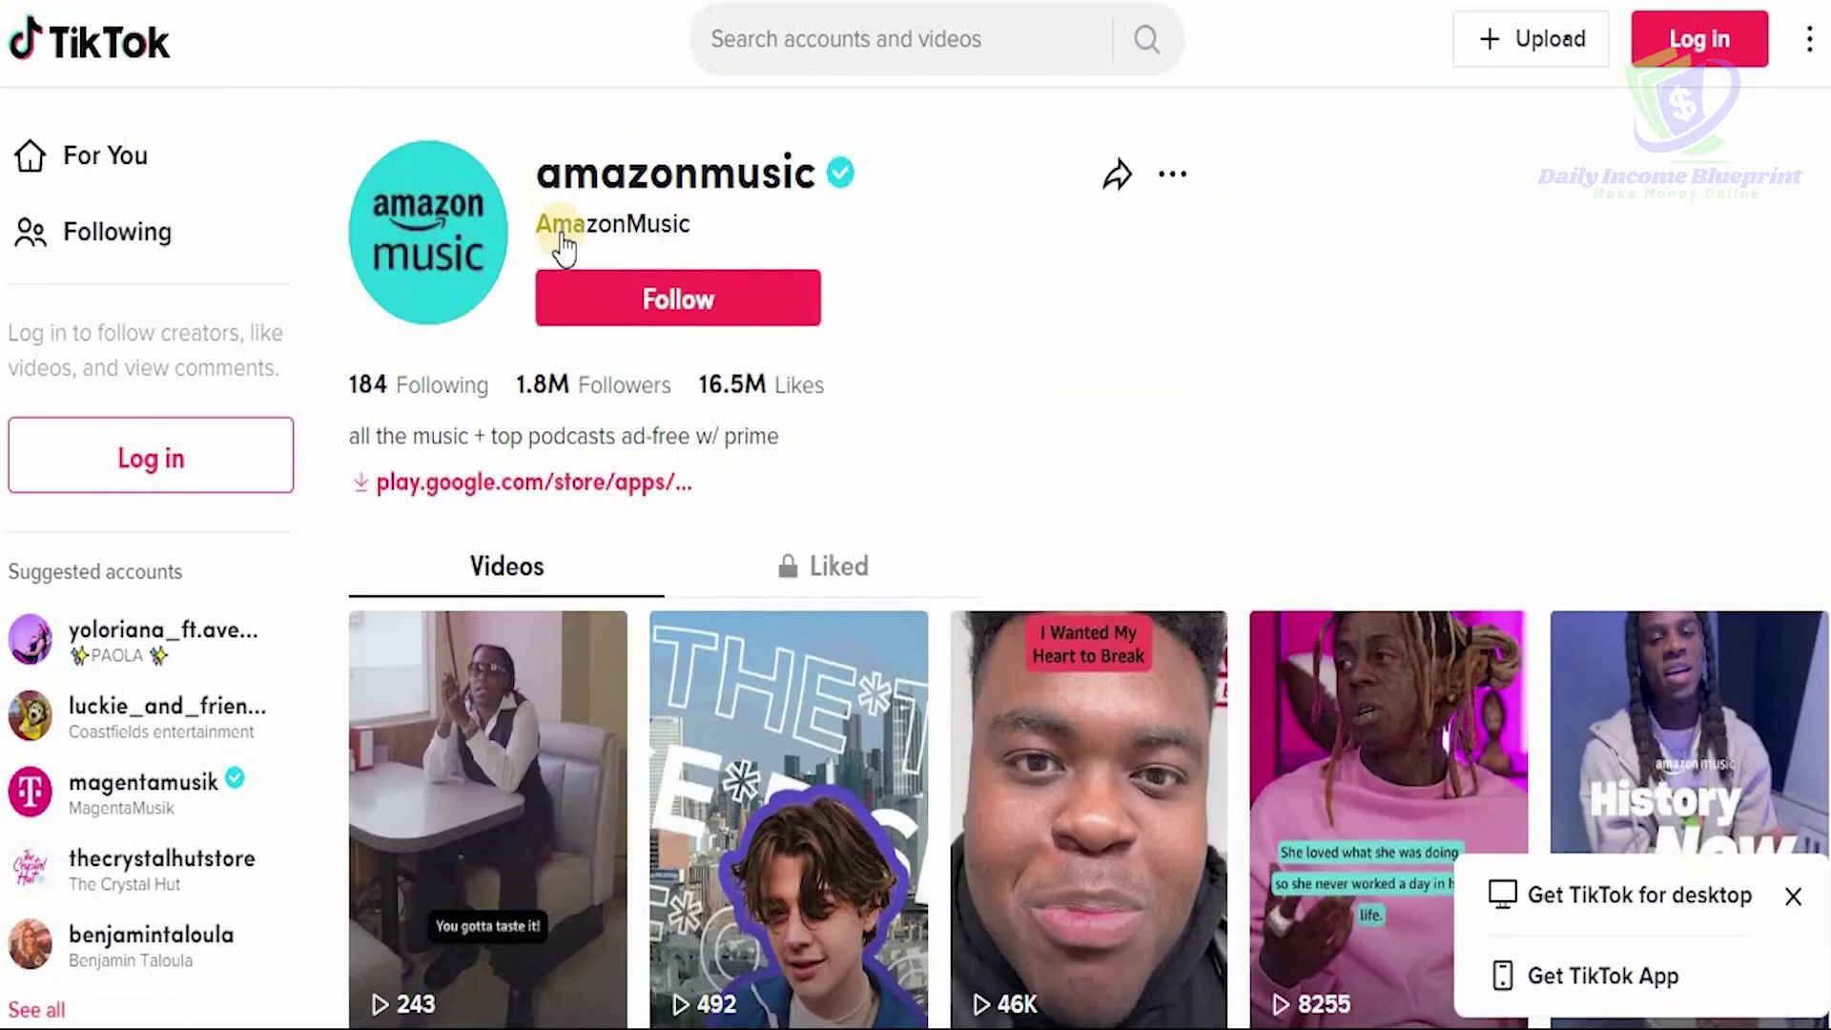
pyautogui.hotkey('alt', 'Left')
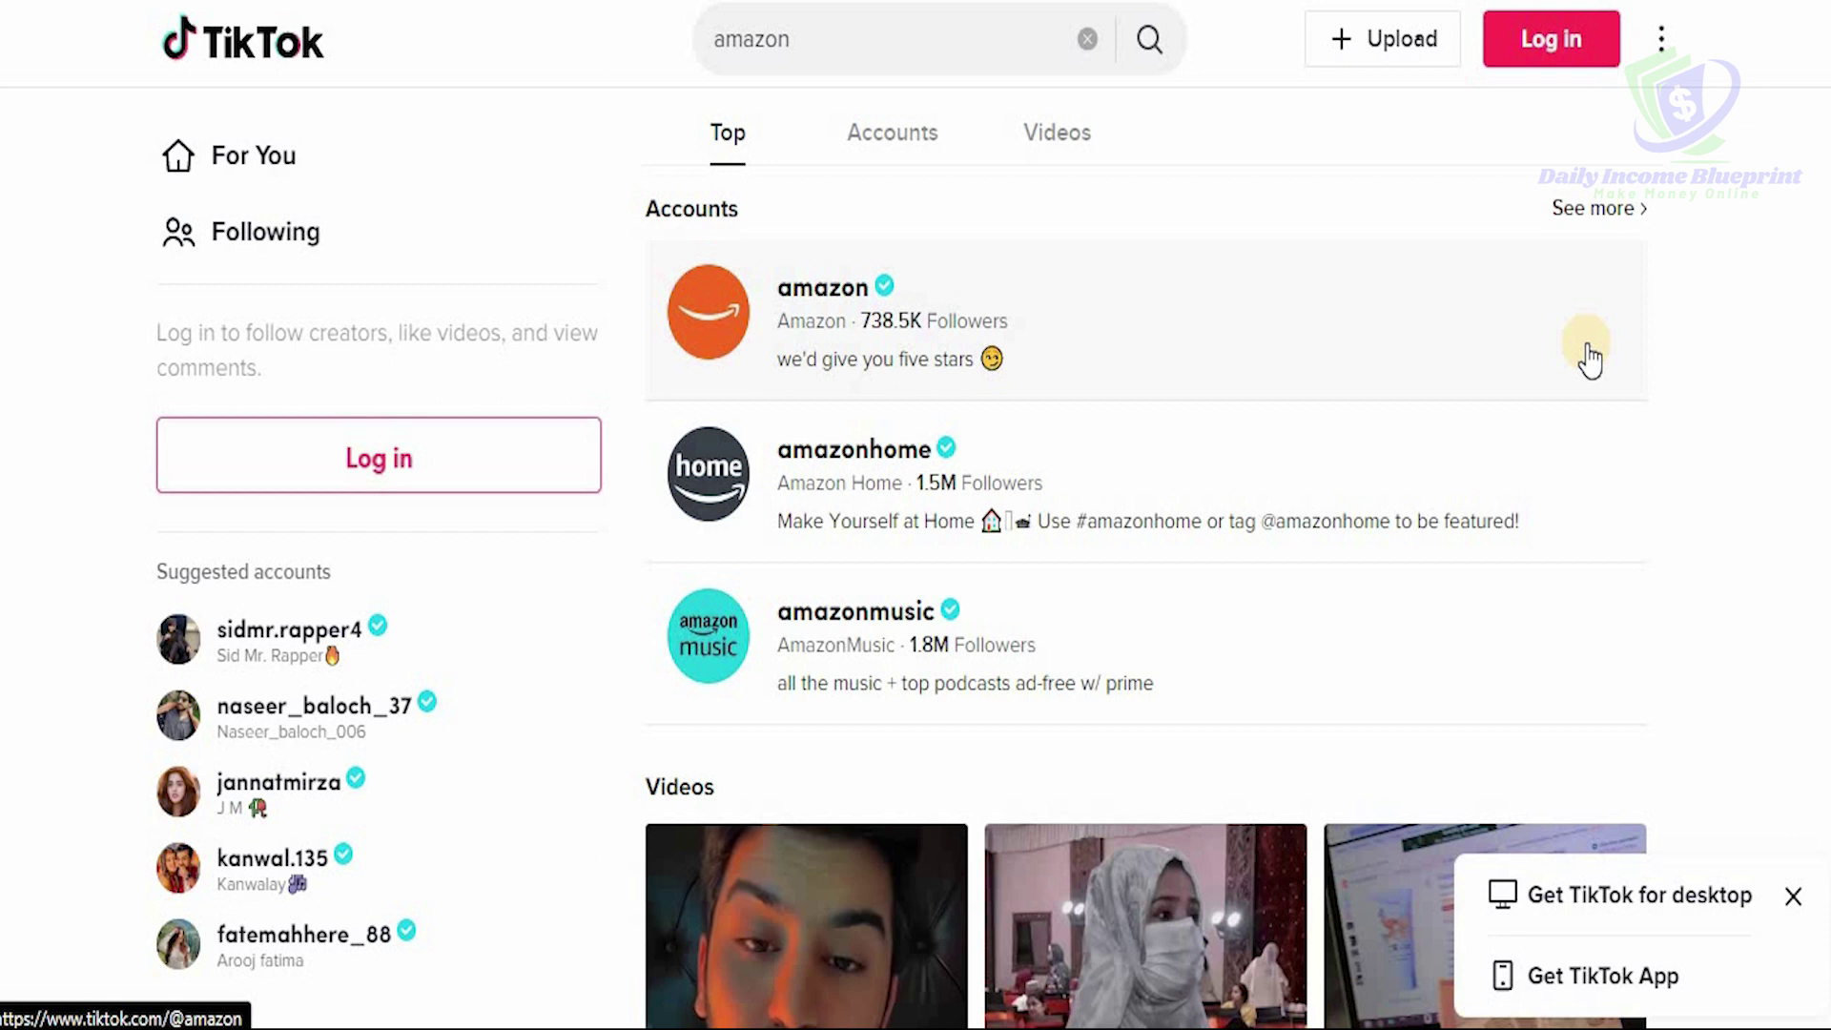